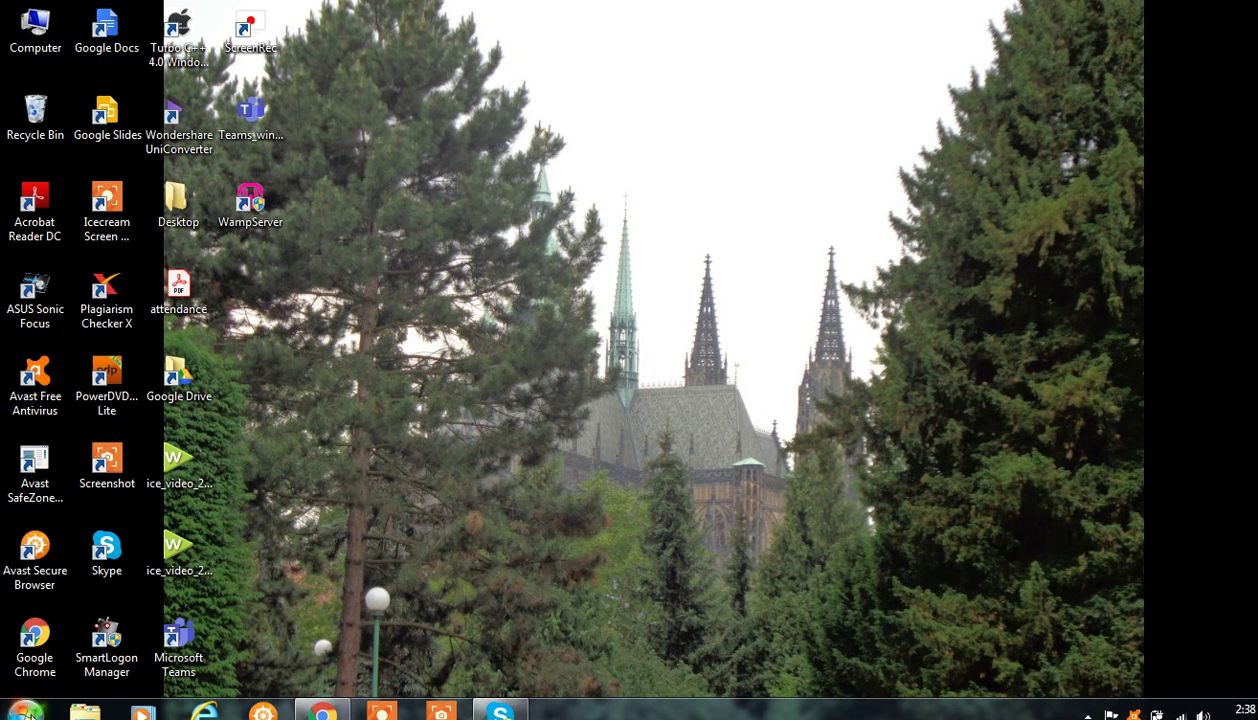
- Launch Microsoft Excel 2010 from the Start menu's Microsoft Office program folder
left_click(27, 712)
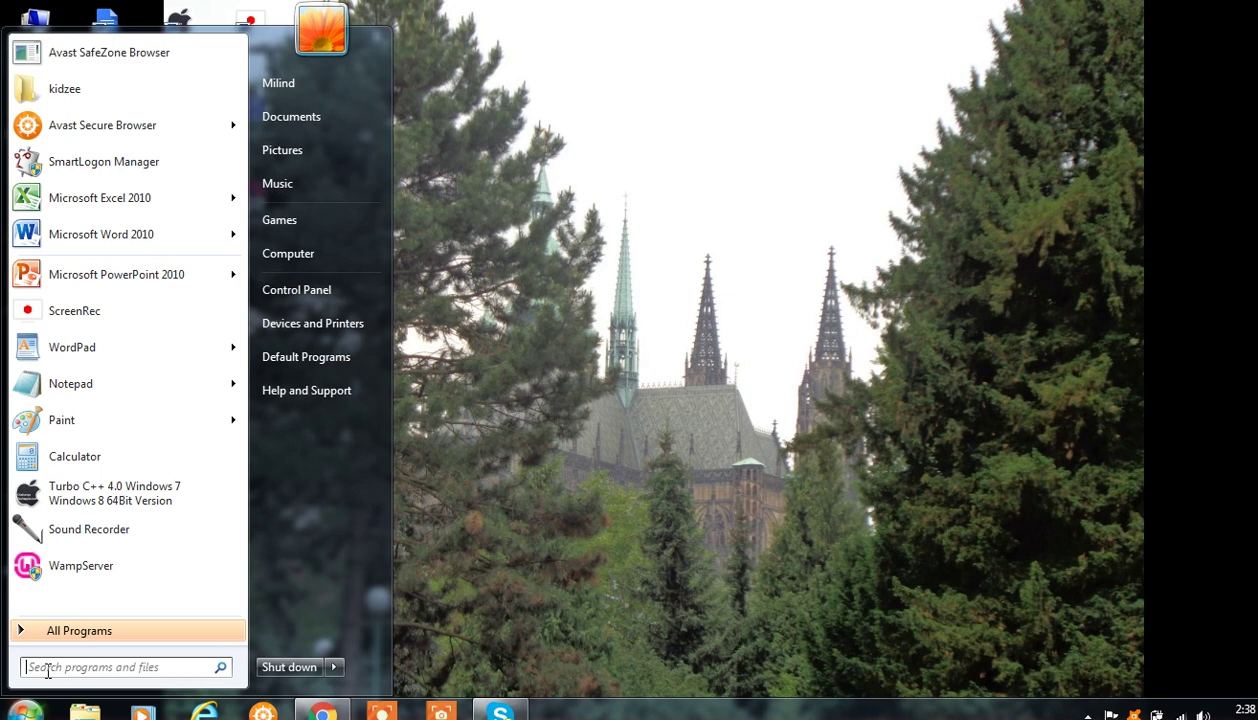
type("excel")
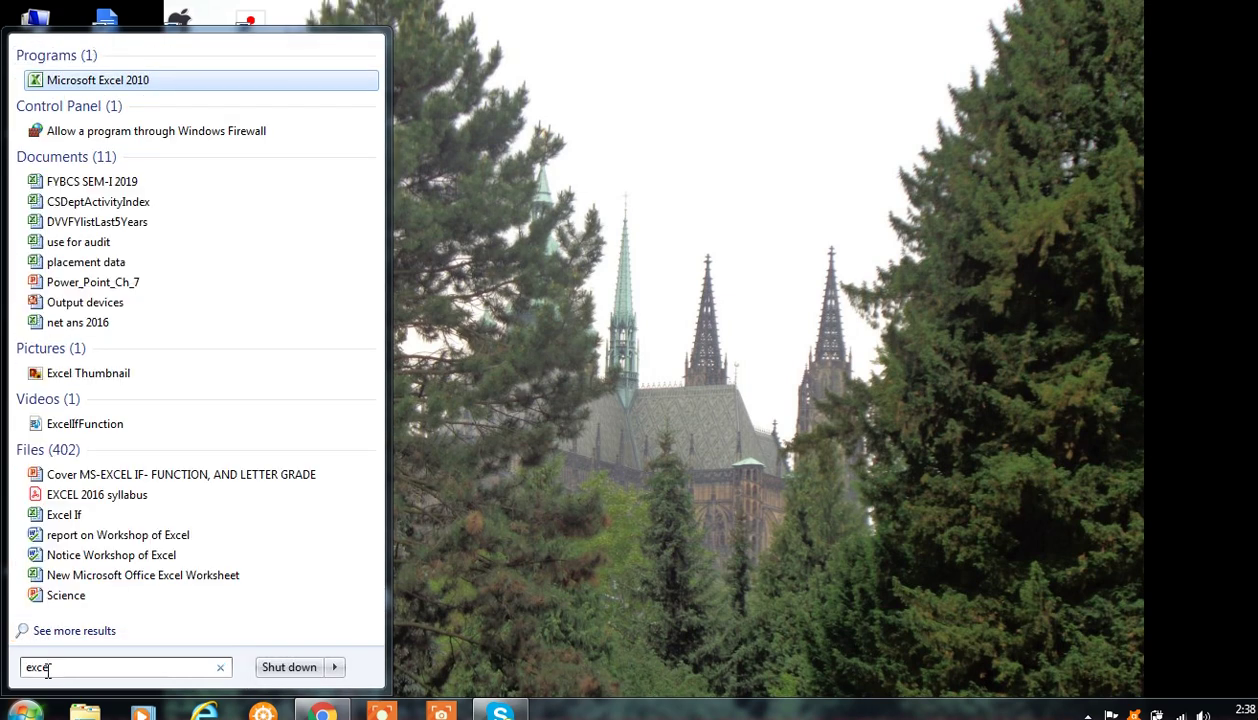
left_click(485, 500)
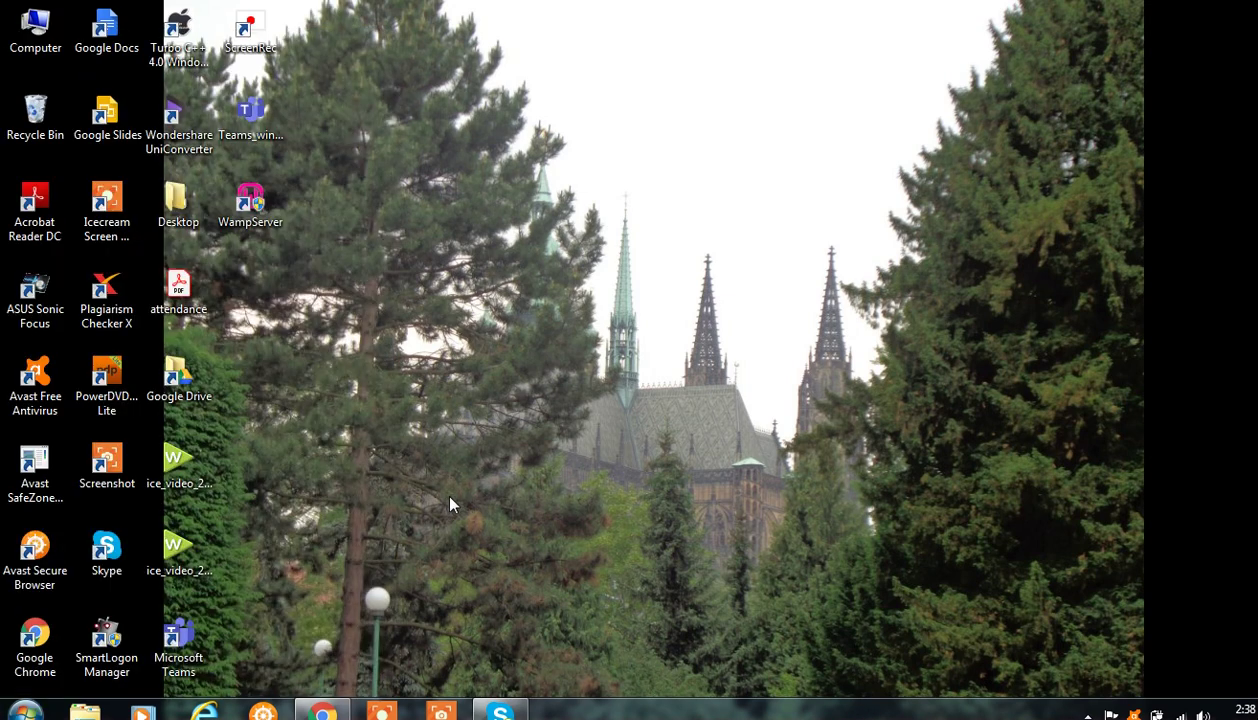
left_click(28, 711)
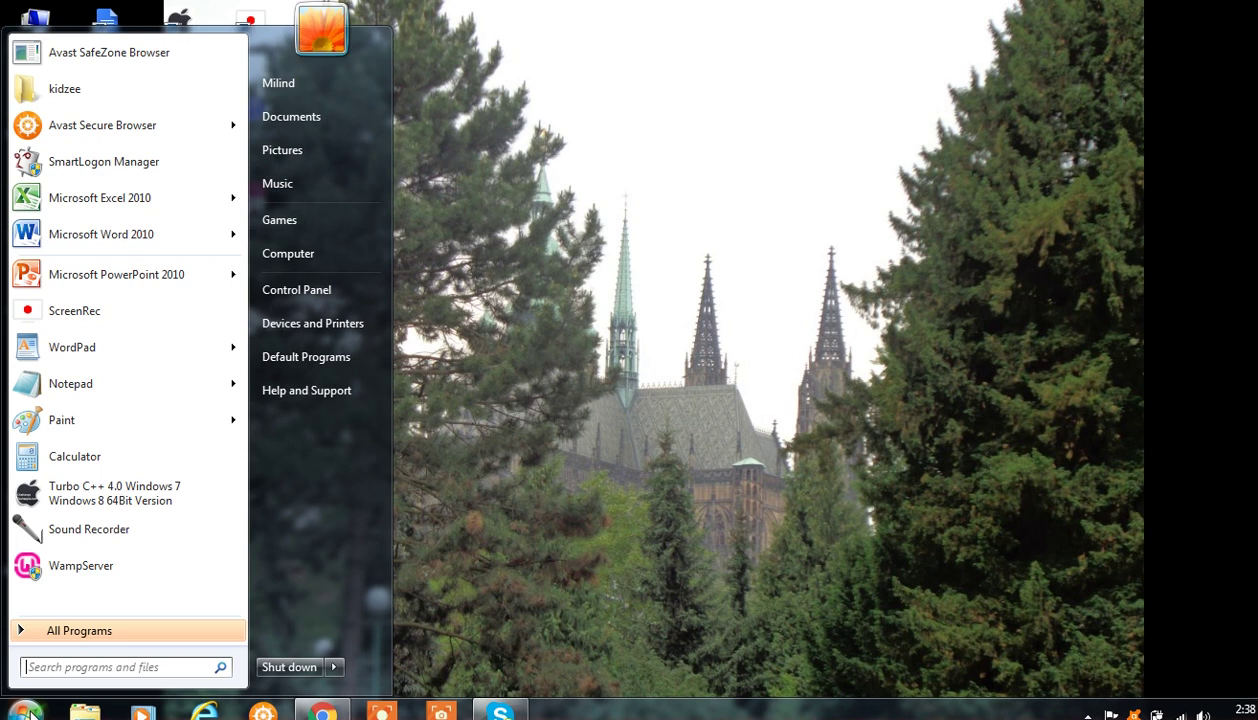
left_click(108, 634)
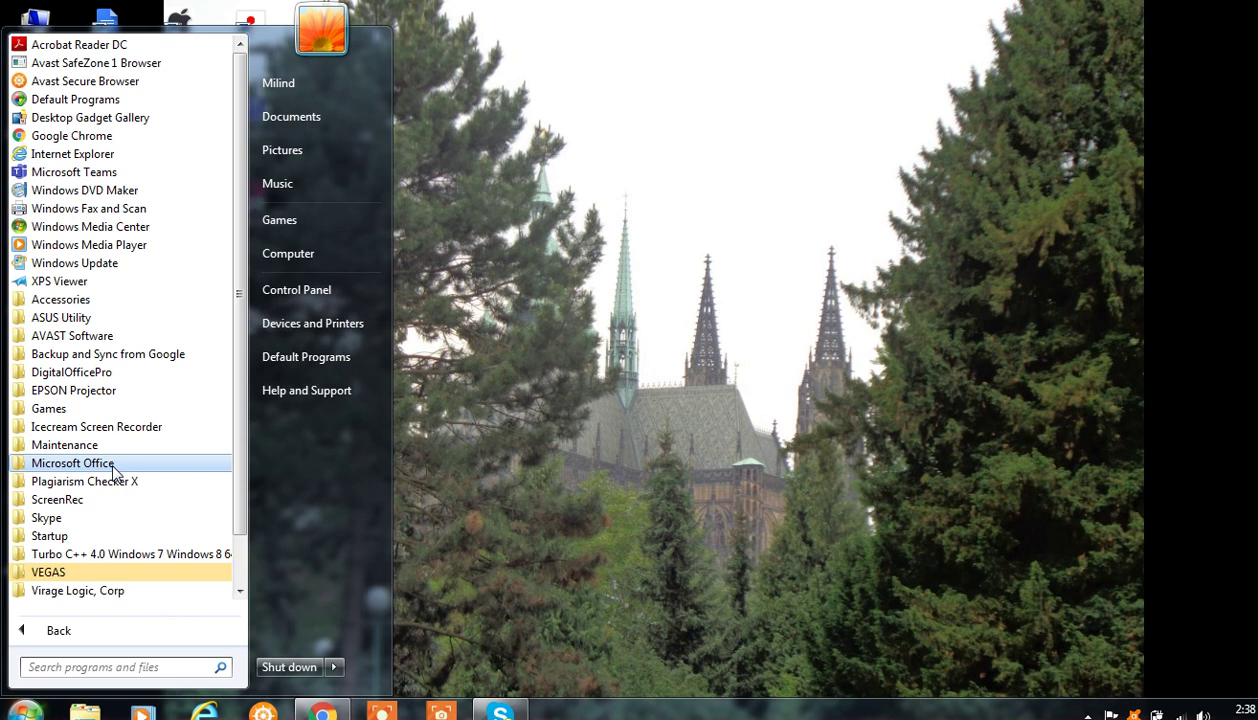
left_click(72, 463)
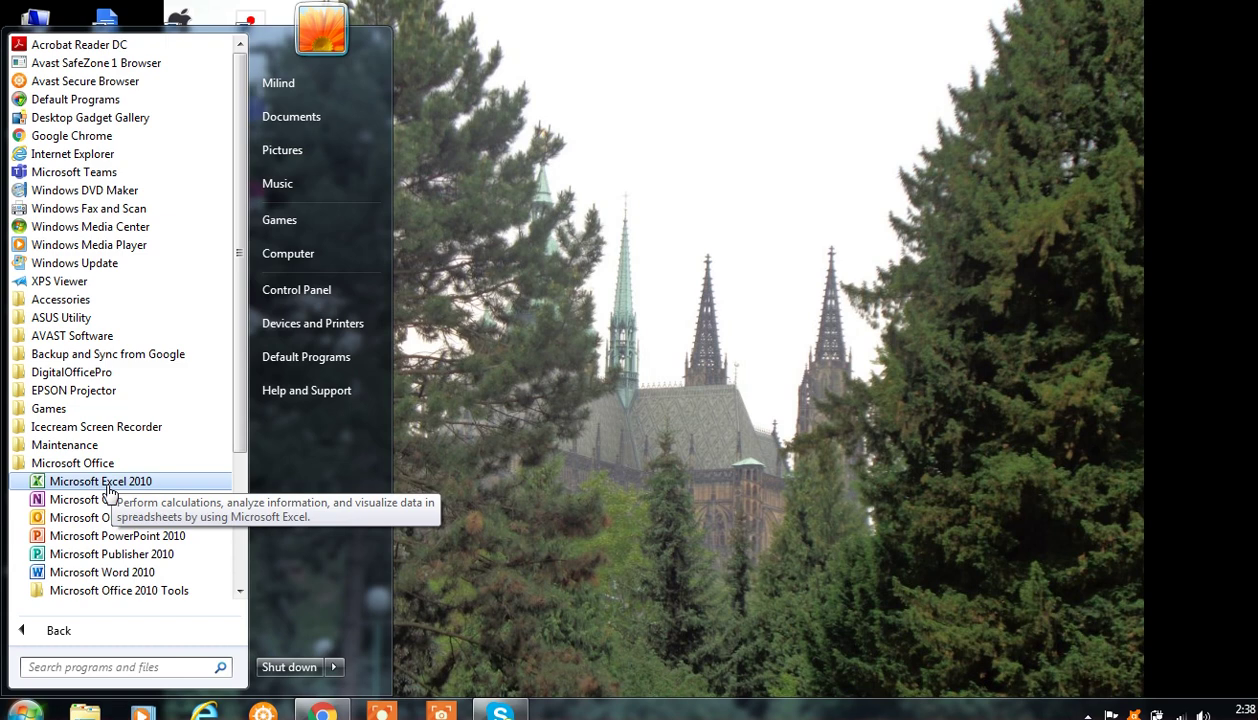
left_click(101, 482)
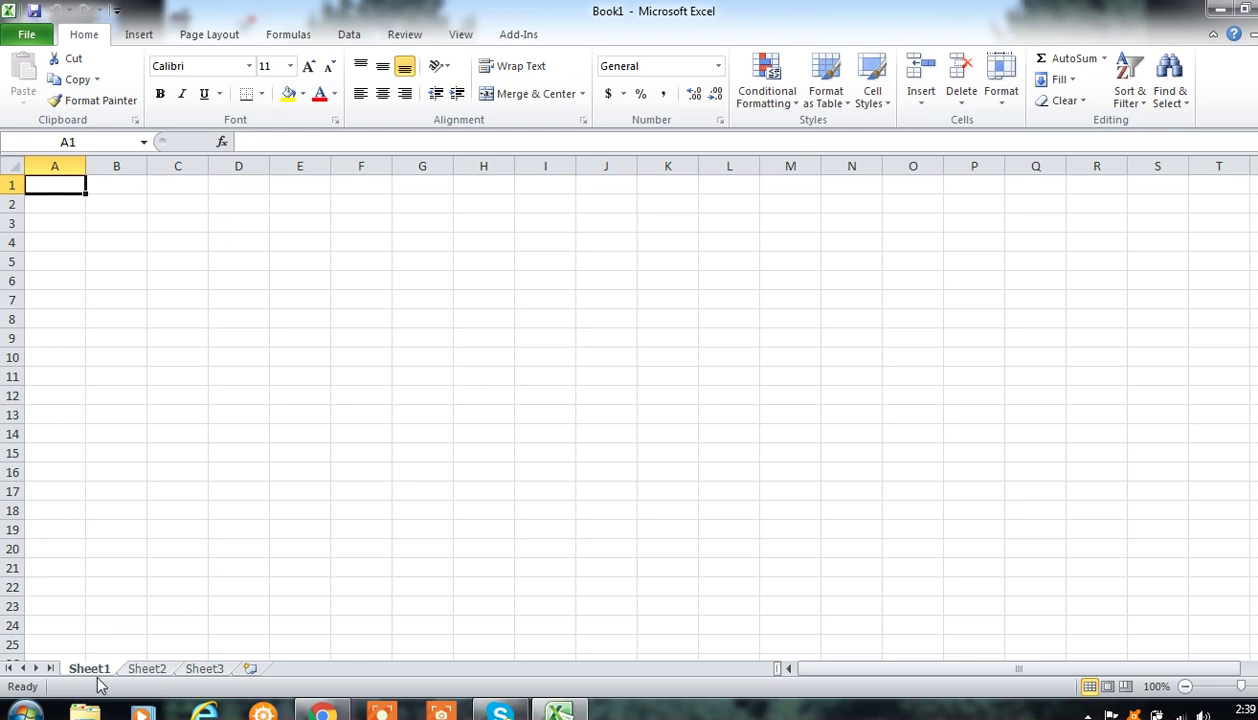
- Switch from Sheet1 to Sheet2 and then to Sheet3
left_click(153, 675)
left_click(208, 675)
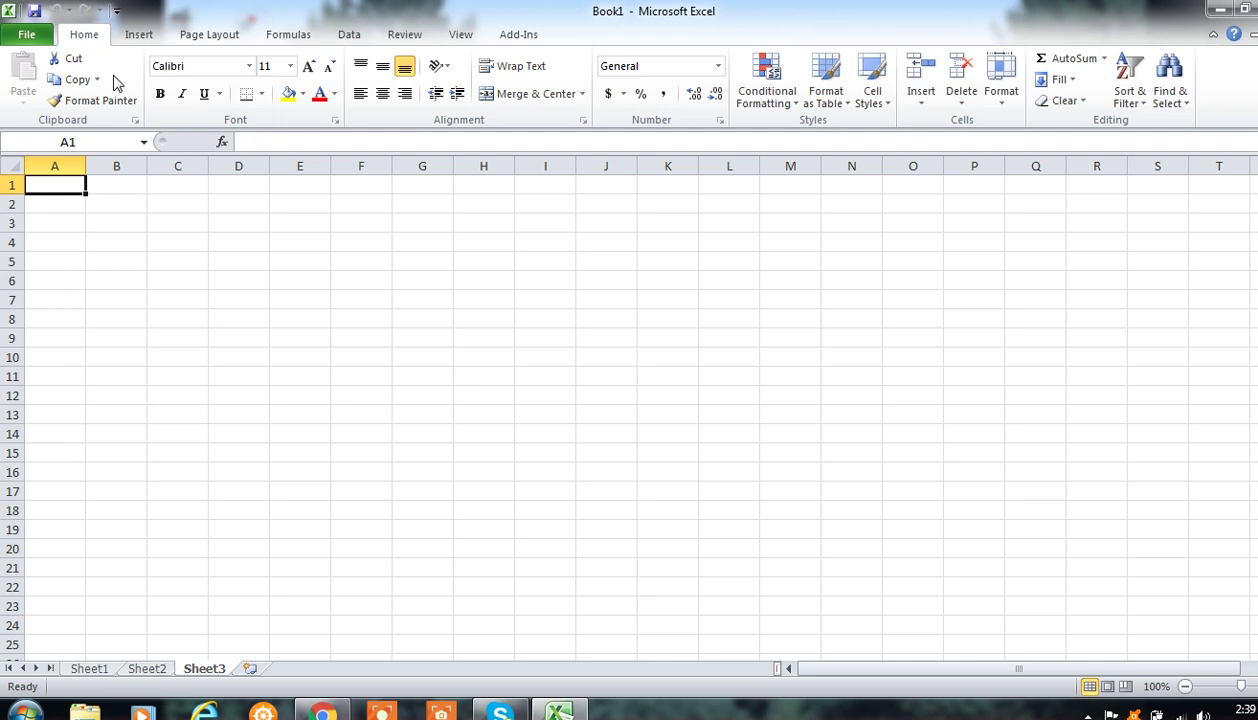
left_click(141, 38)
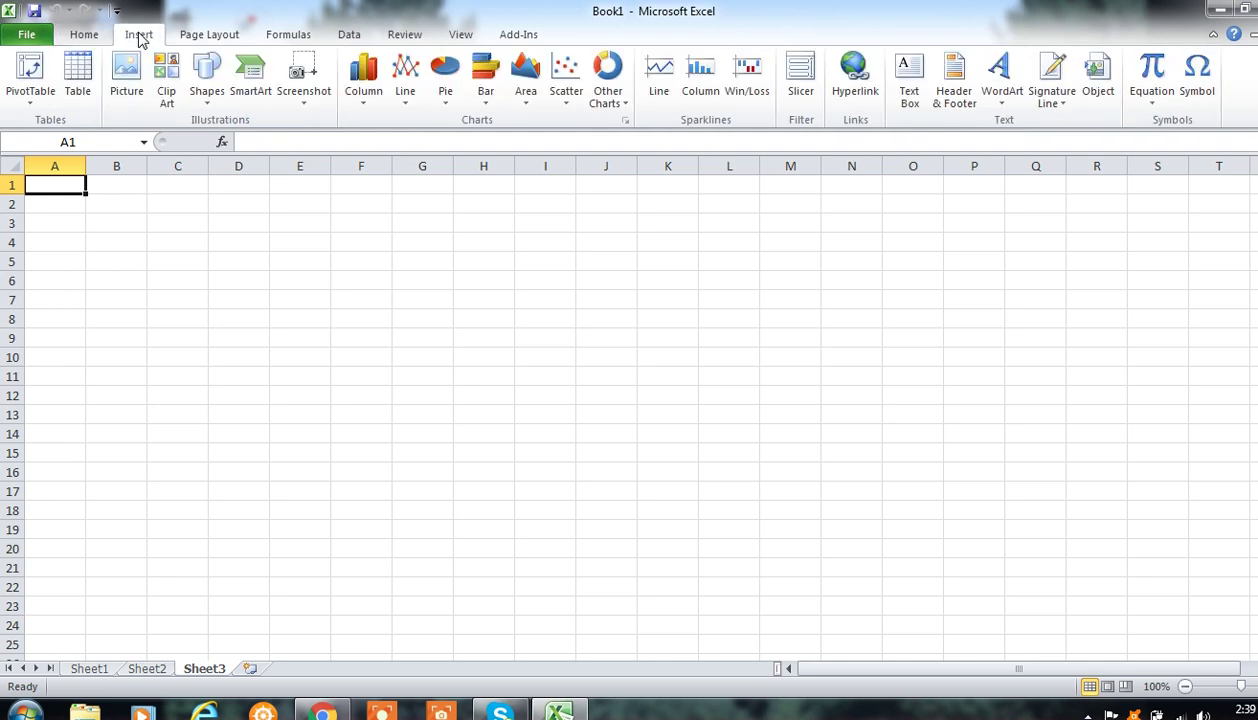
left_click(220, 38)
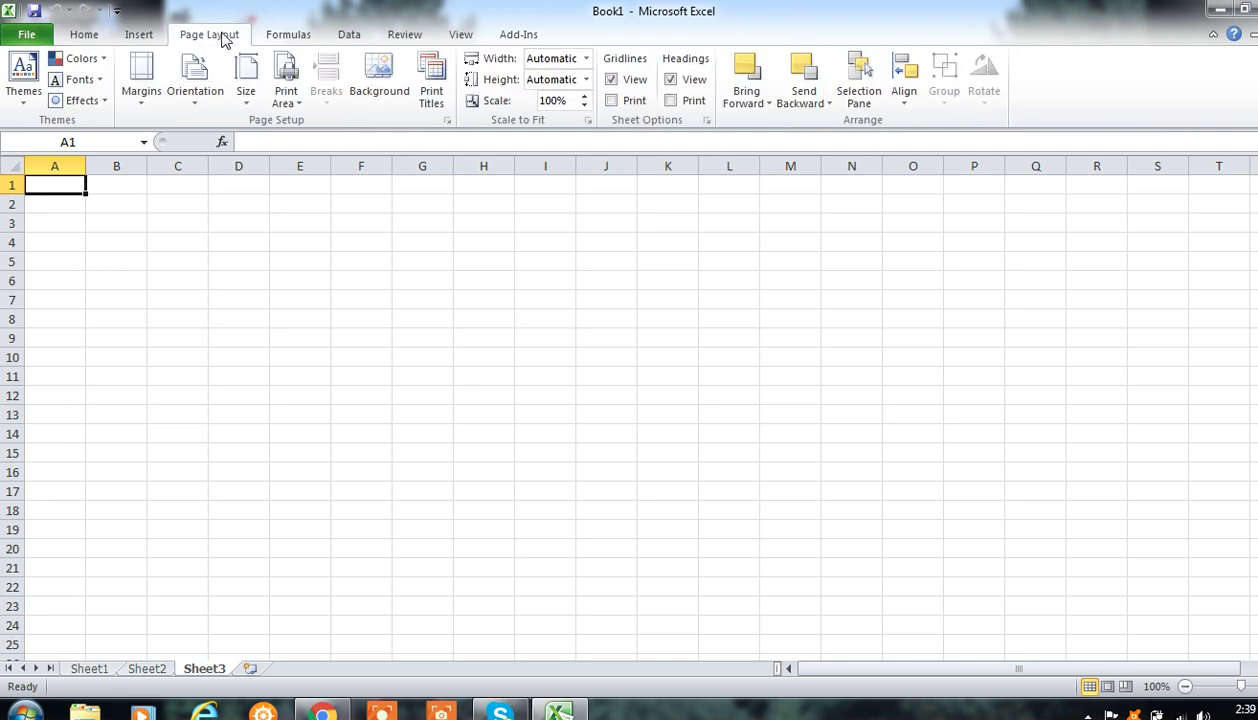
left_click(292, 41)
left_click(366, 42)
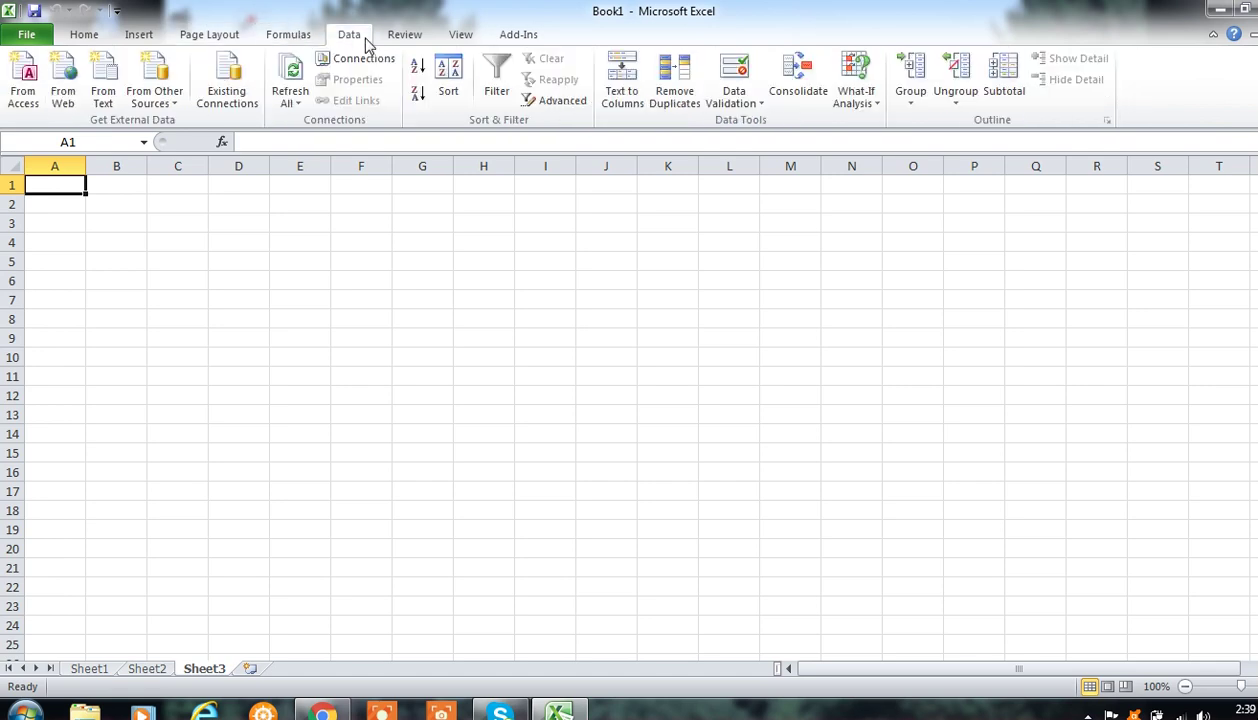
left_click(408, 40)
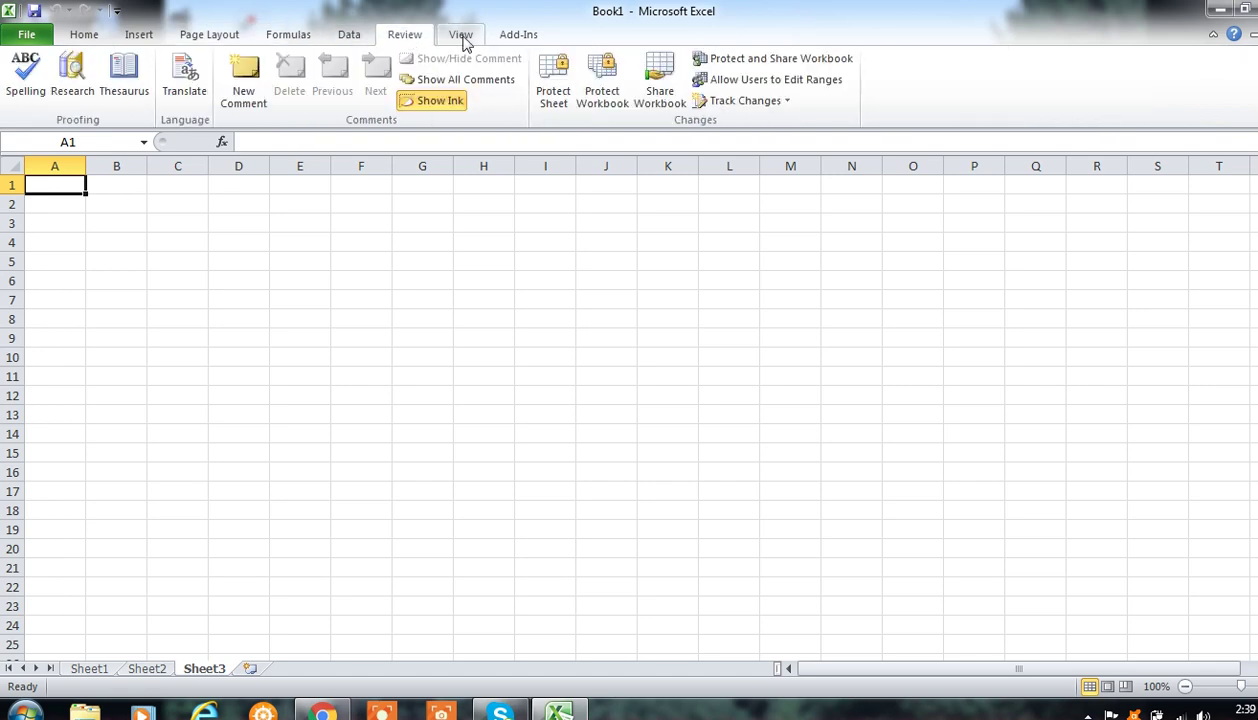
left_click(460, 38)
left_click(530, 38)
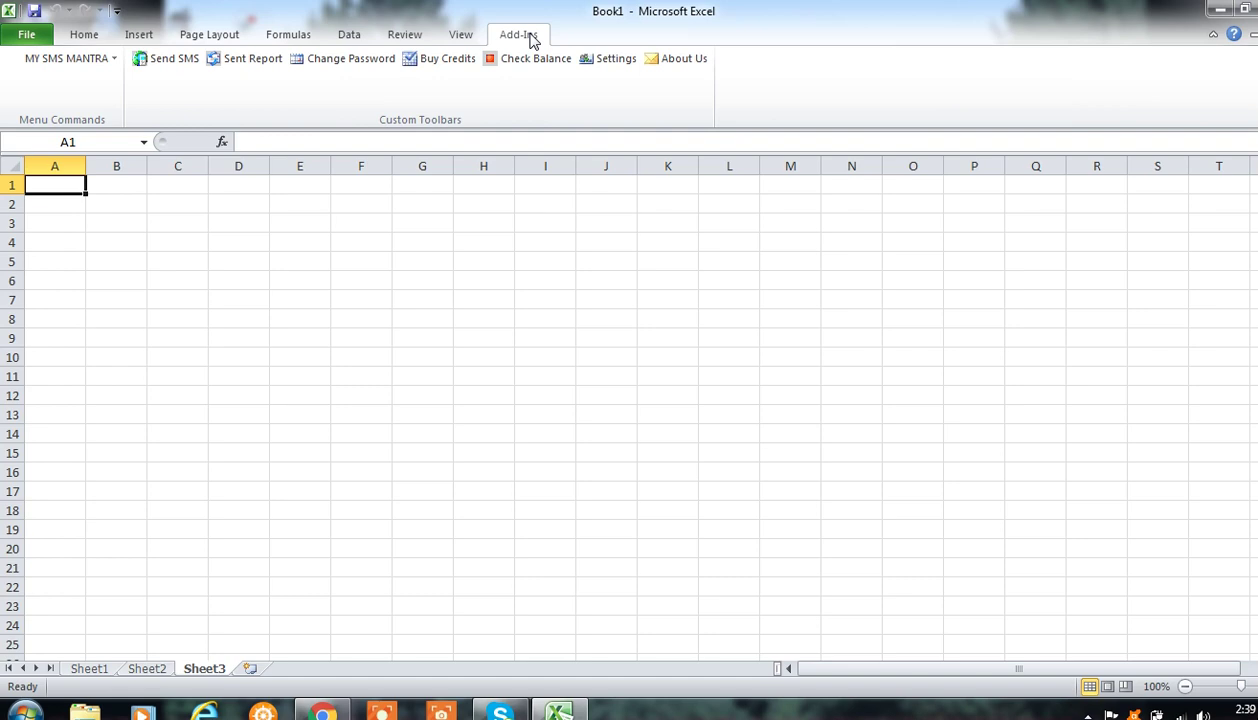
left_click(85, 38)
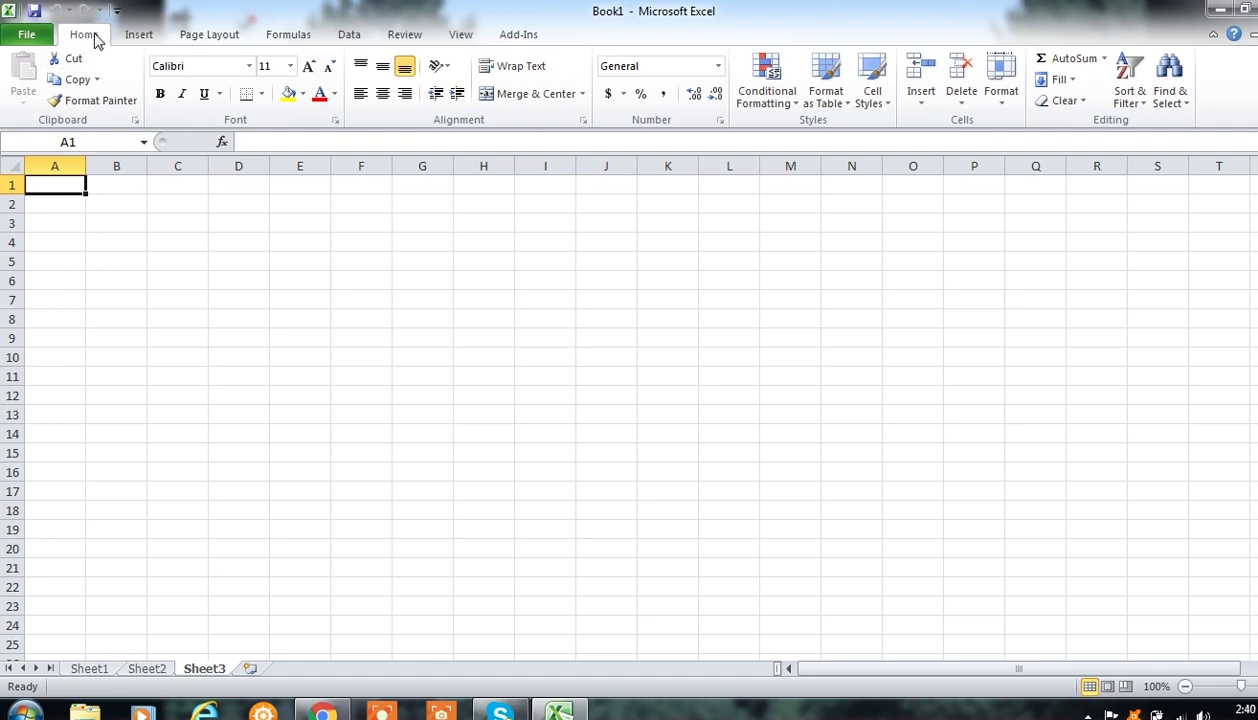
left_click(134, 37)
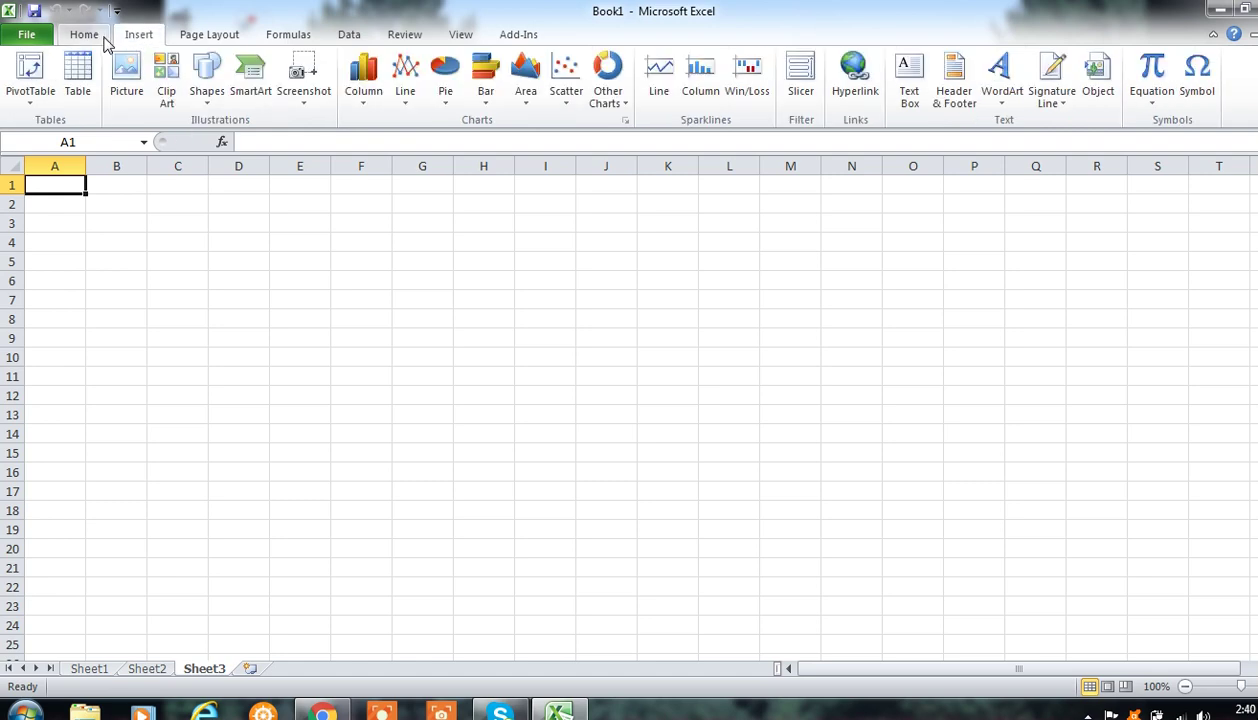
left_click(86, 38)
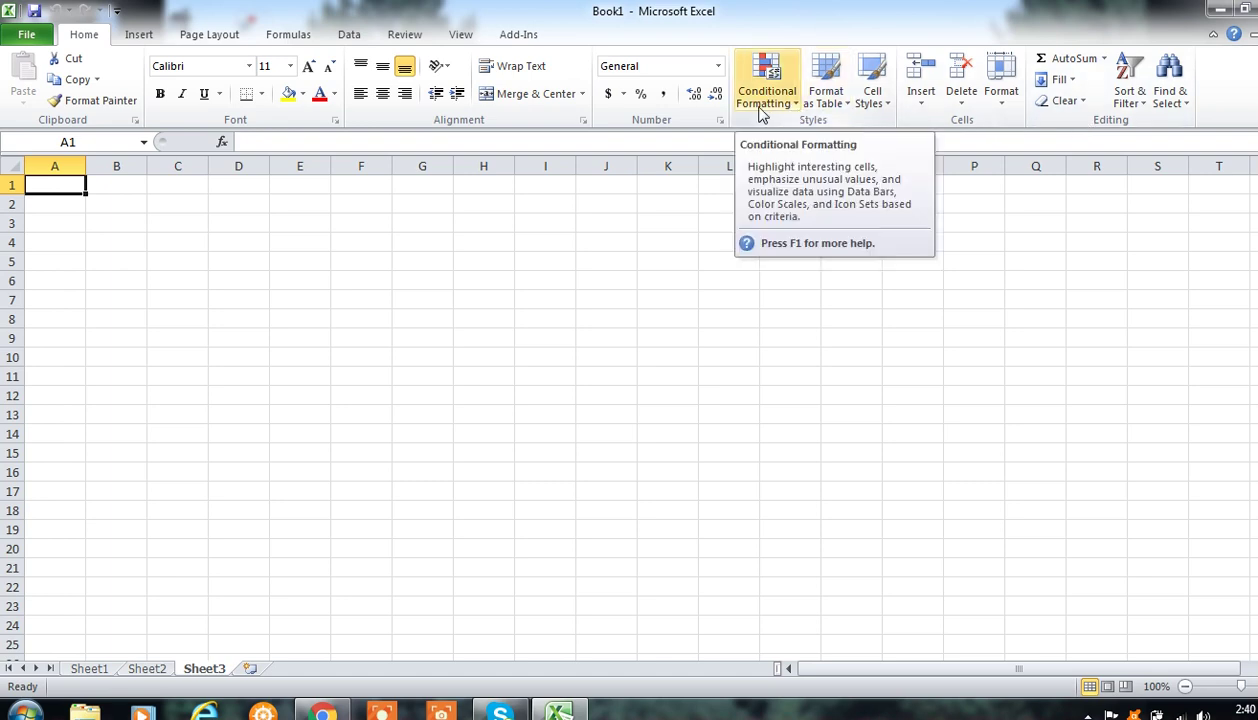
left_click(583, 120)
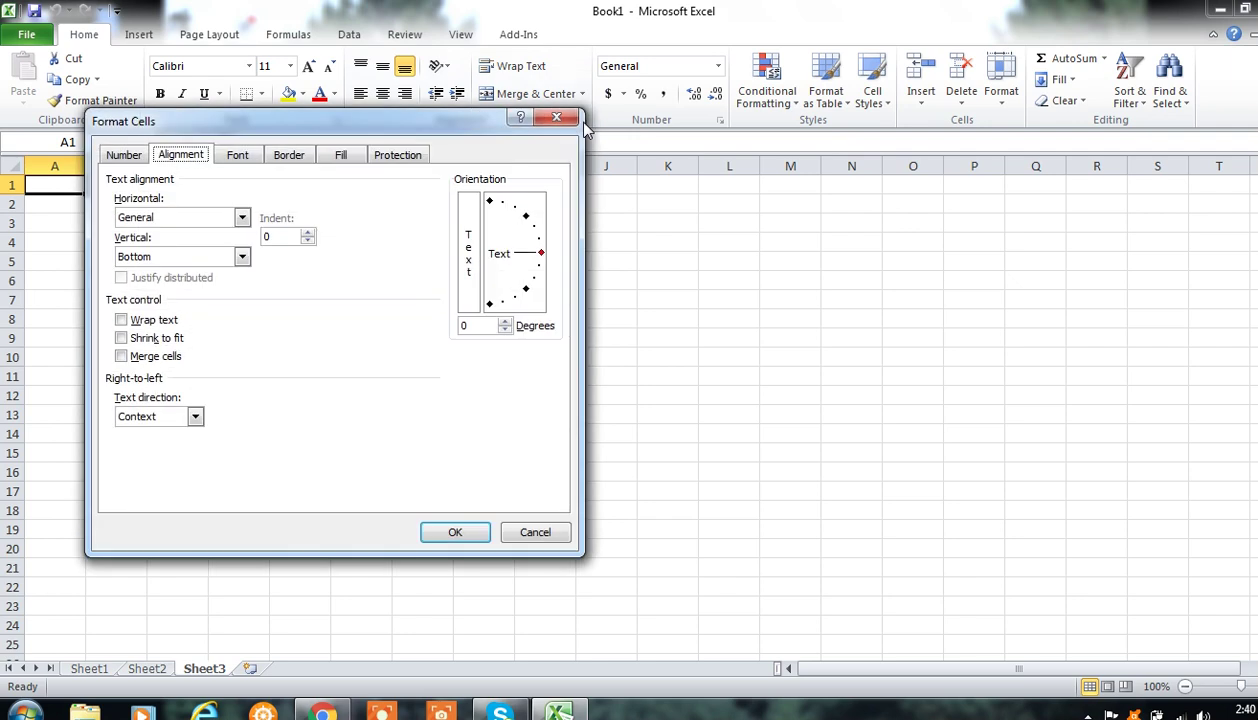
left_click(230, 156)
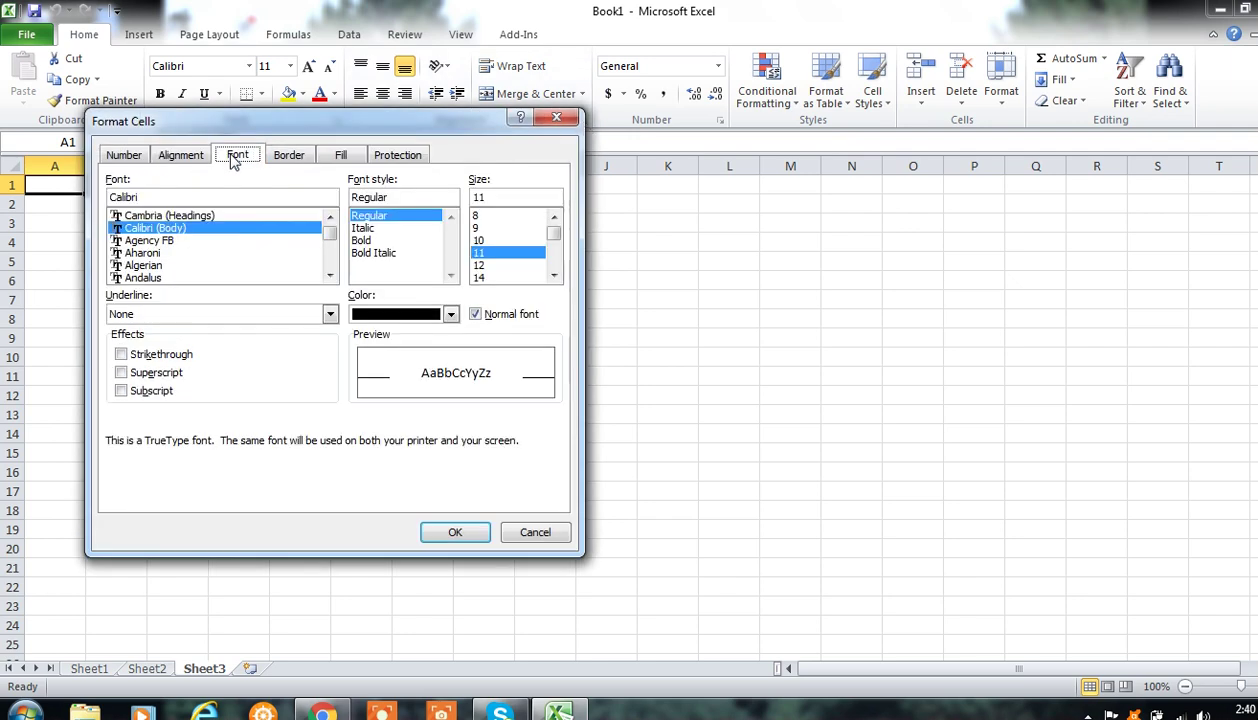
left_click(300, 157)
left_click(342, 160)
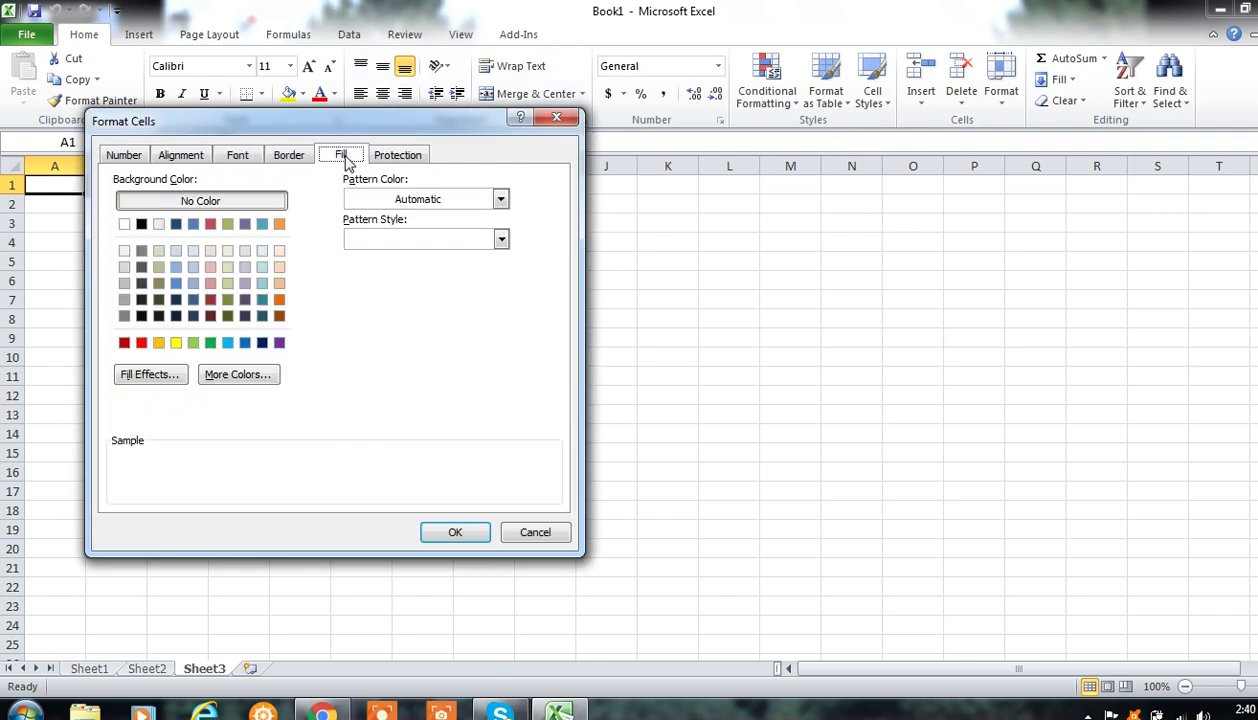
left_click(387, 163)
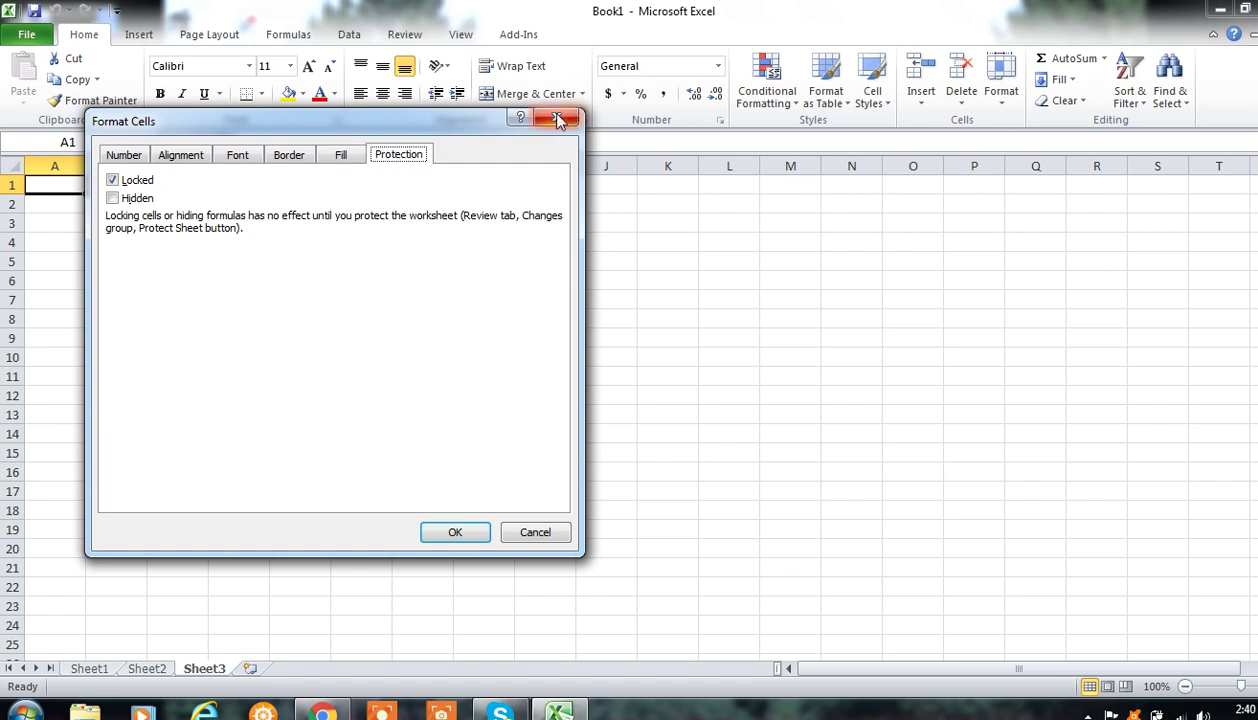
left_click(556, 118)
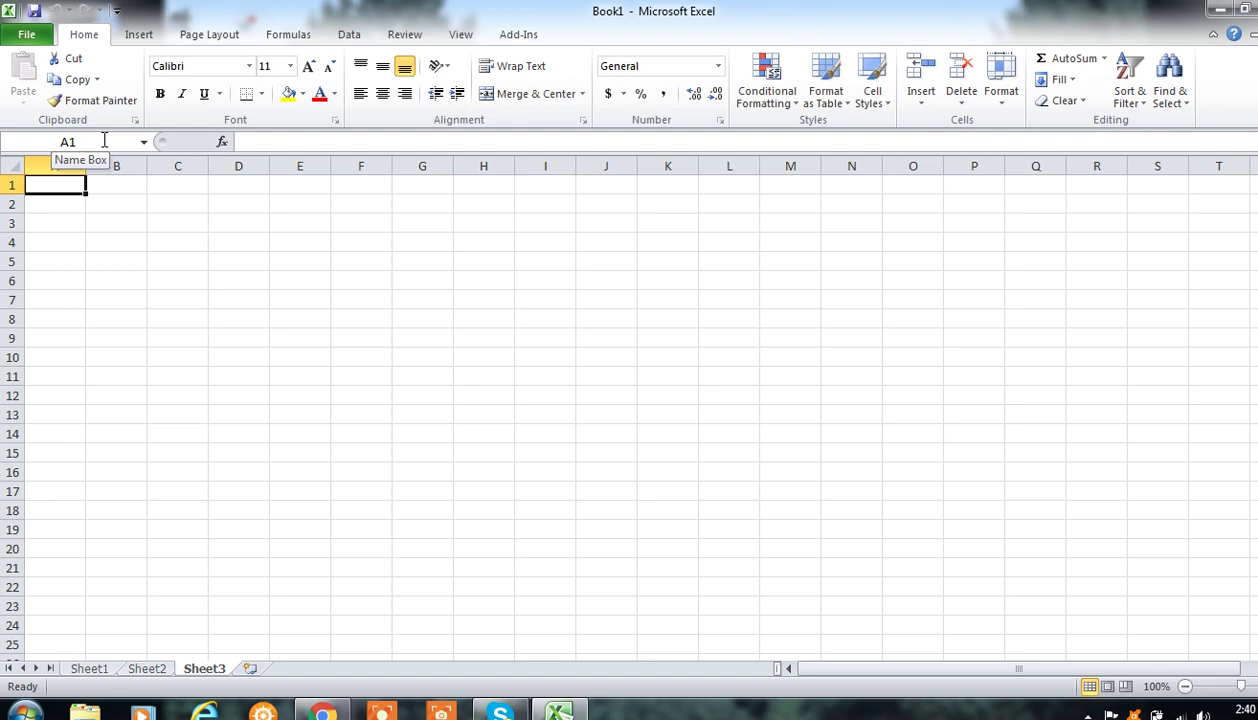
left_click(503, 356)
left_click(537, 415)
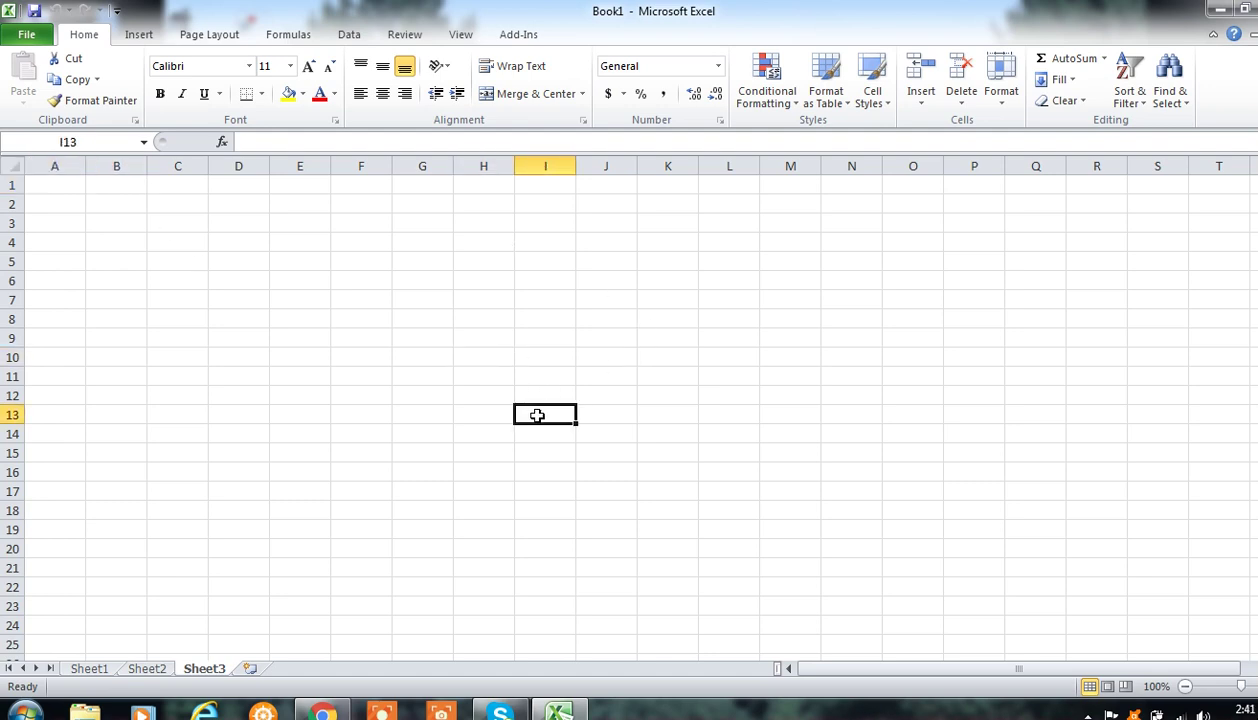
left_click(398, 372)
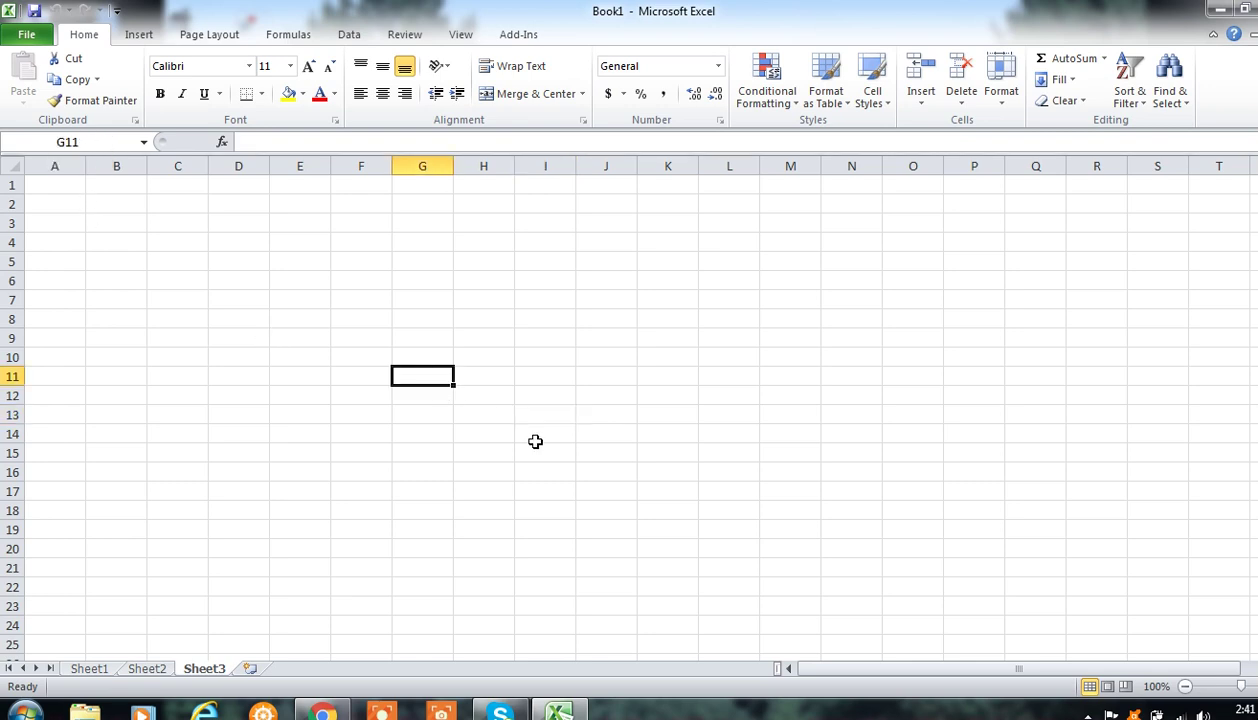
left_click(12, 185)
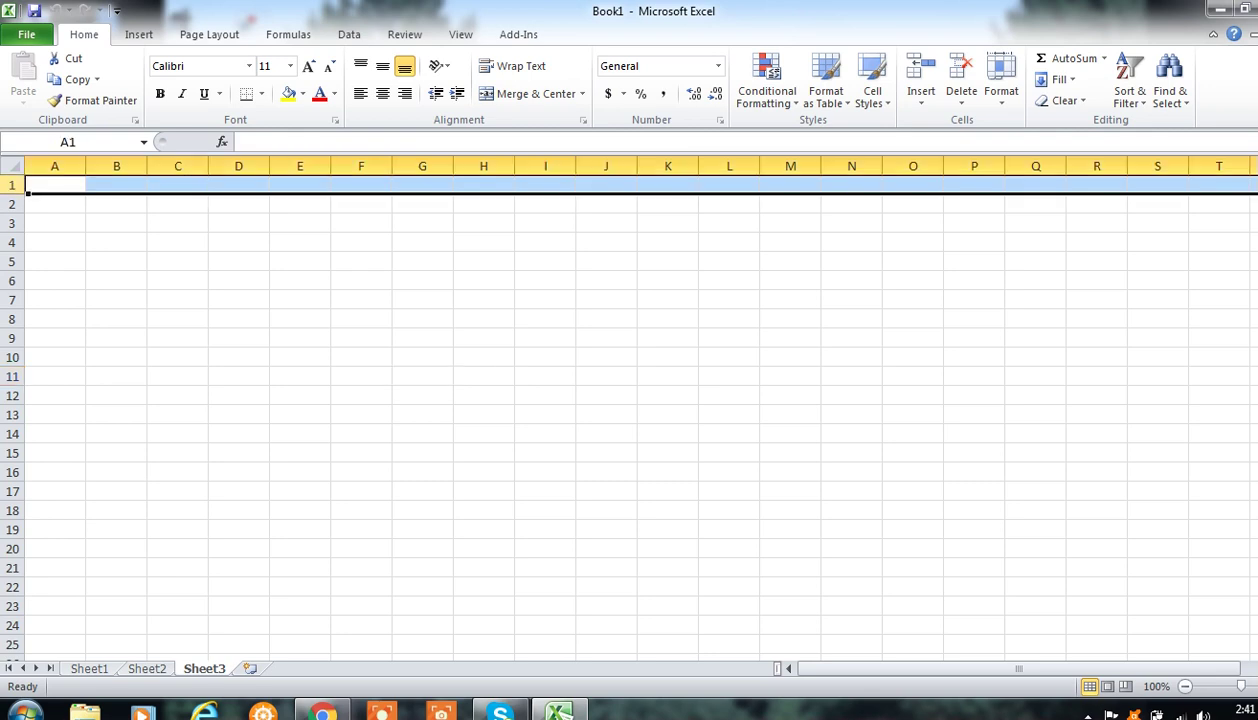
left_click(12, 204)
left_click(12, 223)
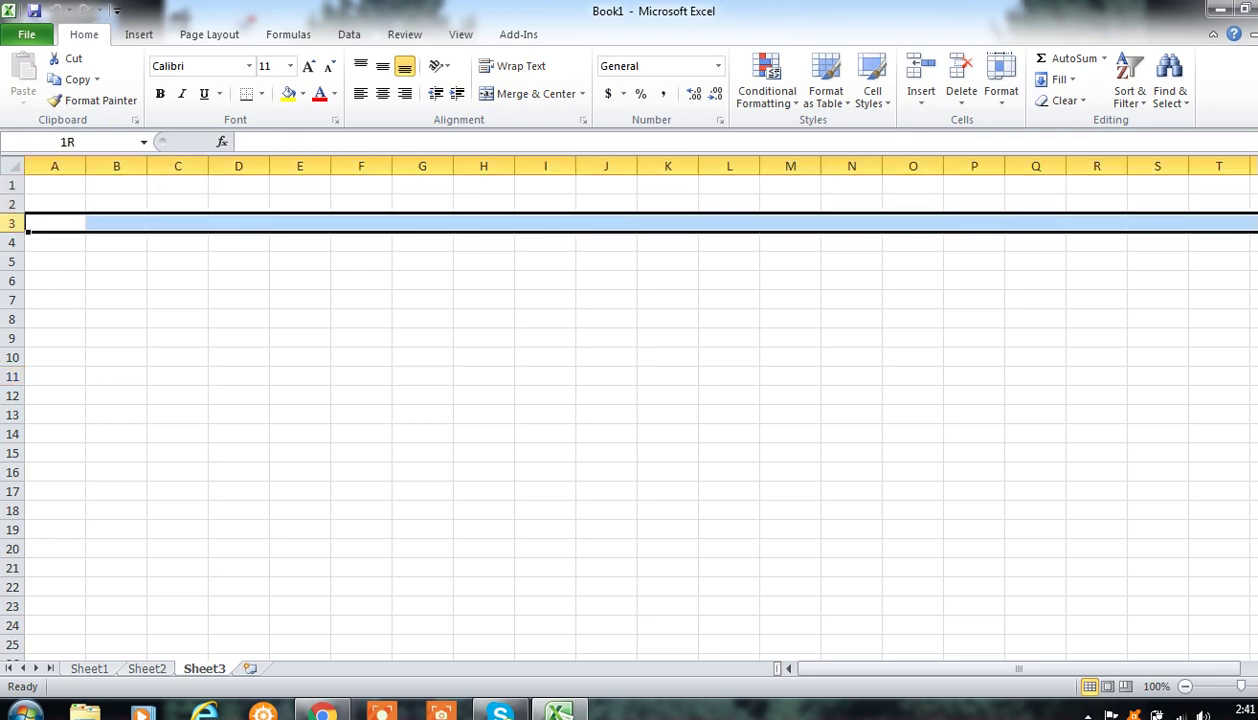
left_click(12, 261)
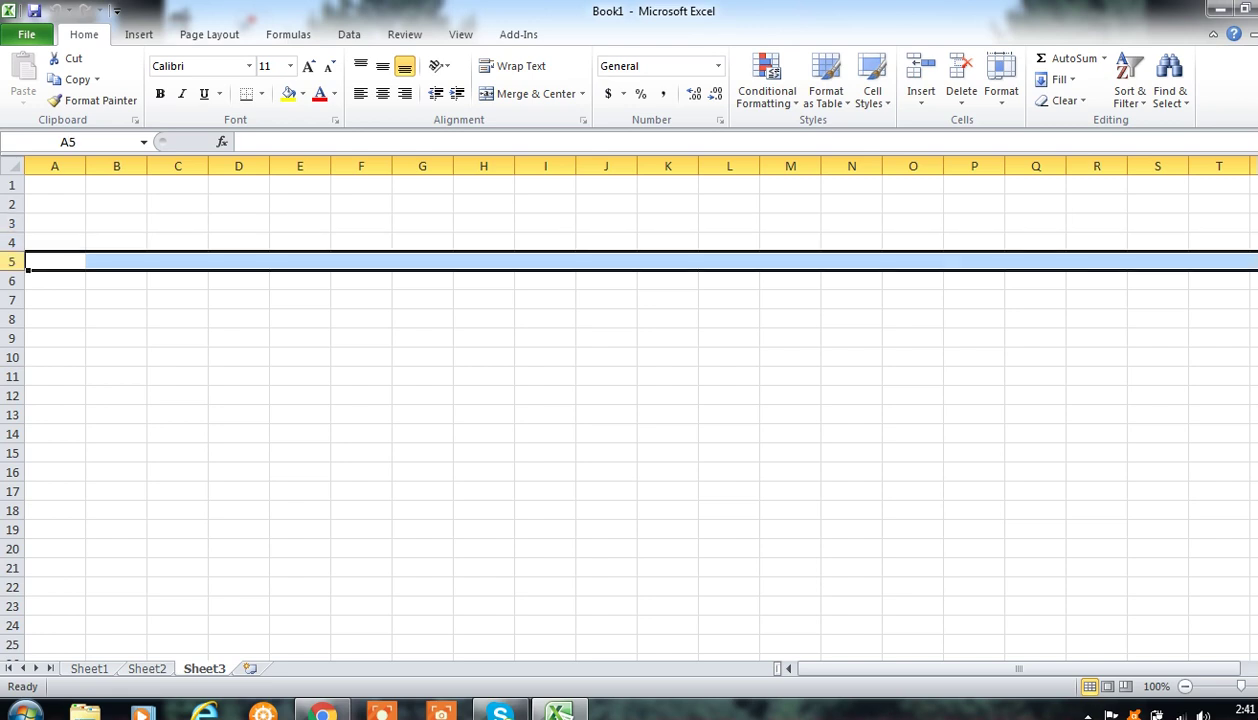
left_click(72, 160)
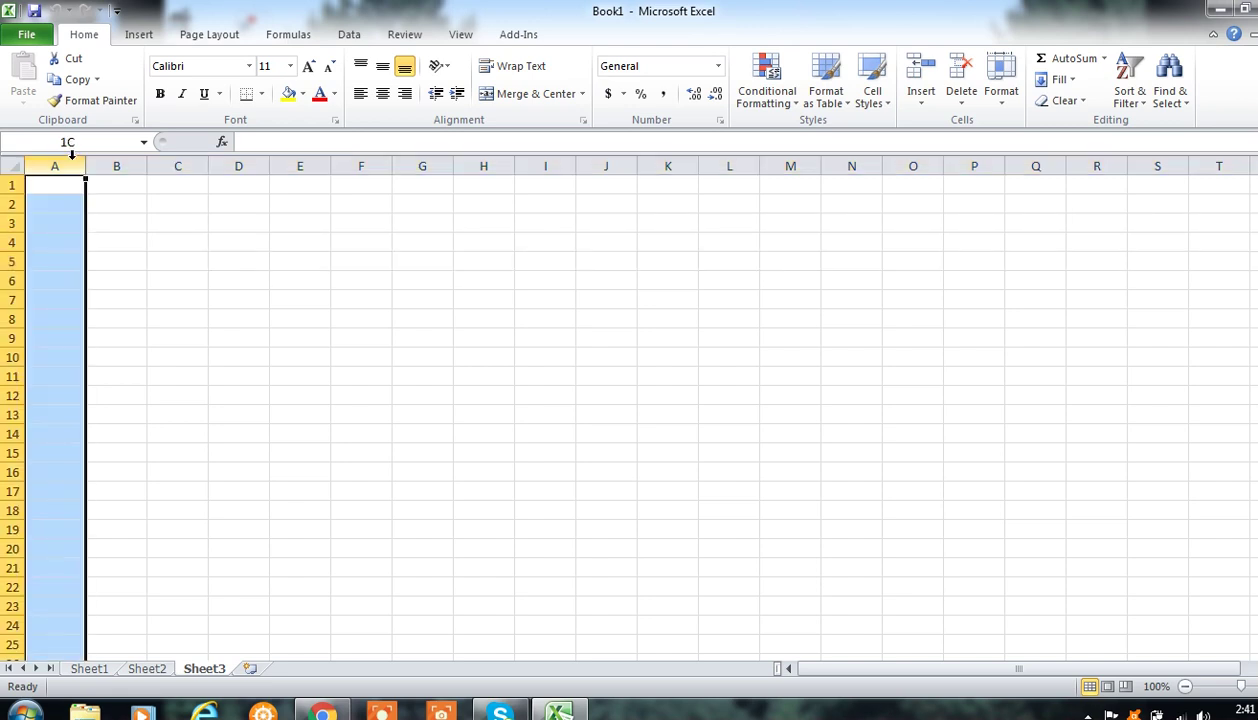
left_click(127, 160)
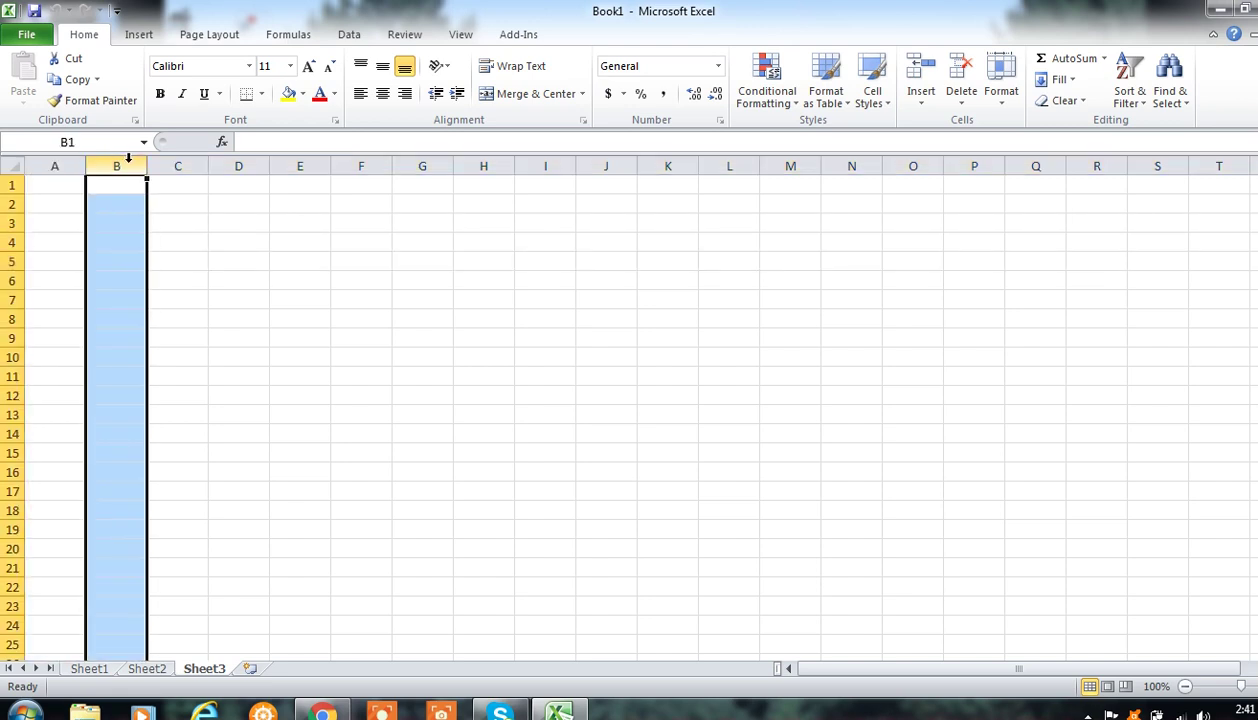
left_click(202, 160)
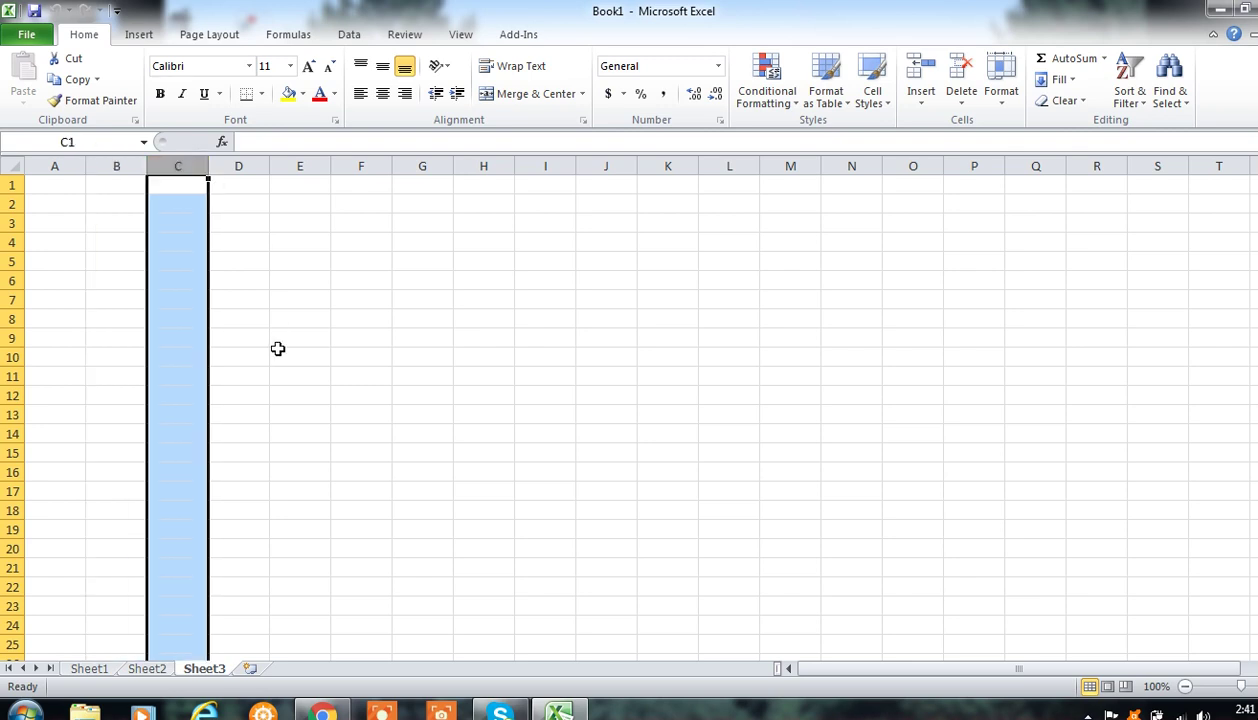
left_click(237, 316)
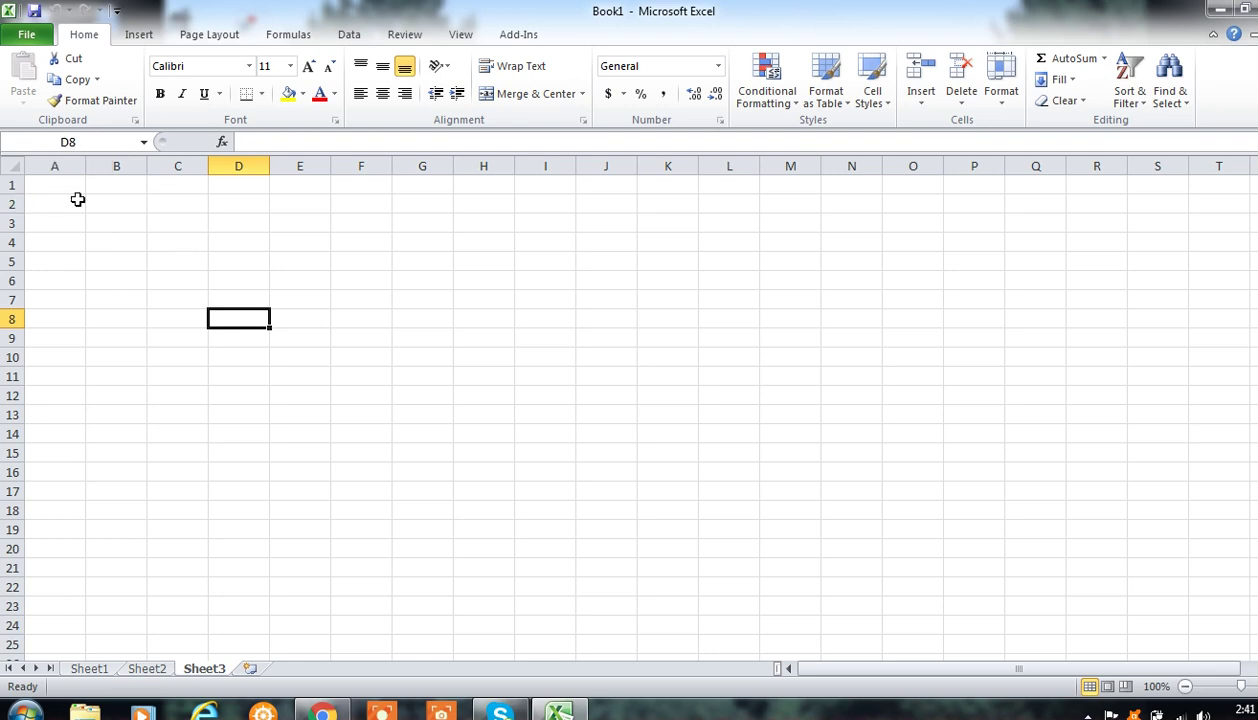
left_click(11, 167)
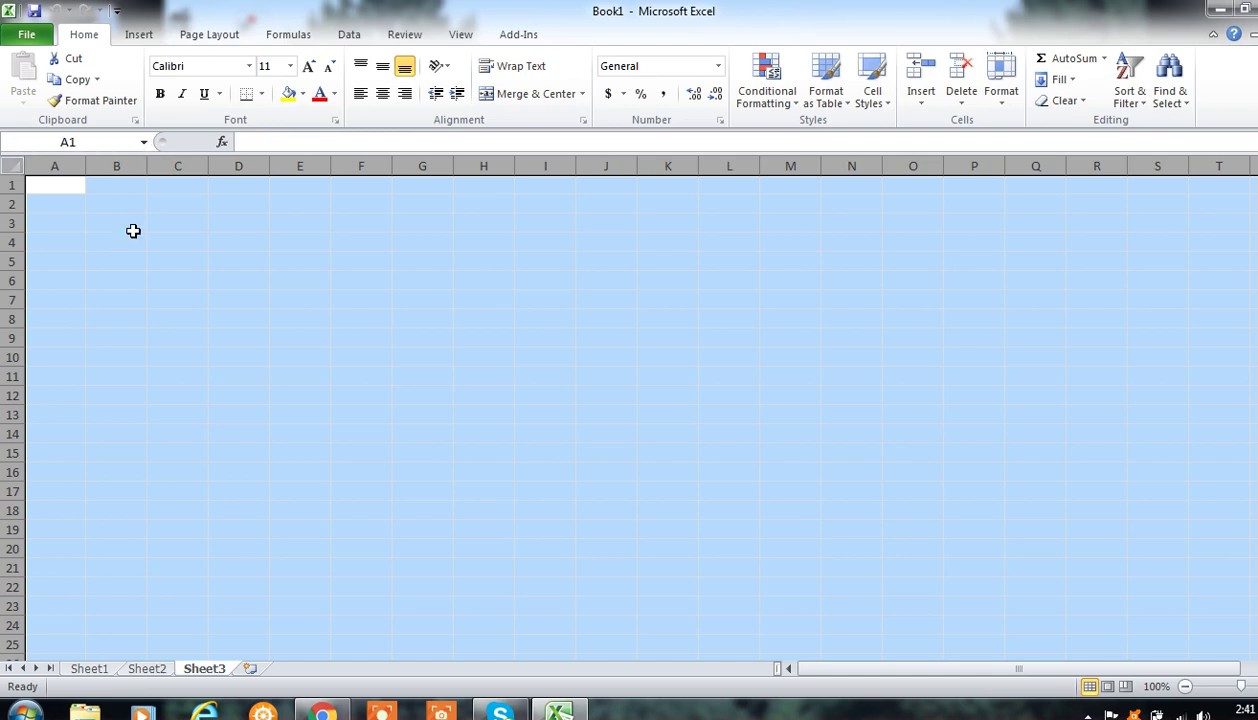
left_click(177, 304)
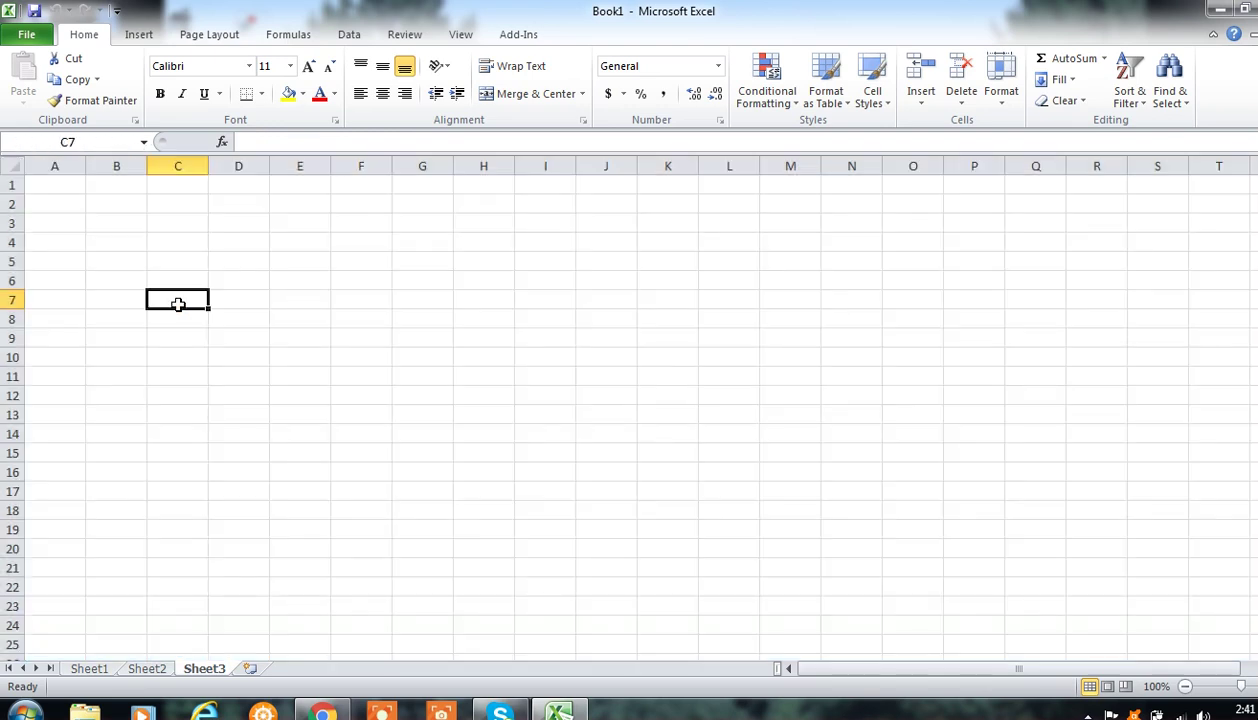
- Insert a new Sheet4, return to Sheet1 and select cell C3
left_click(252, 672)
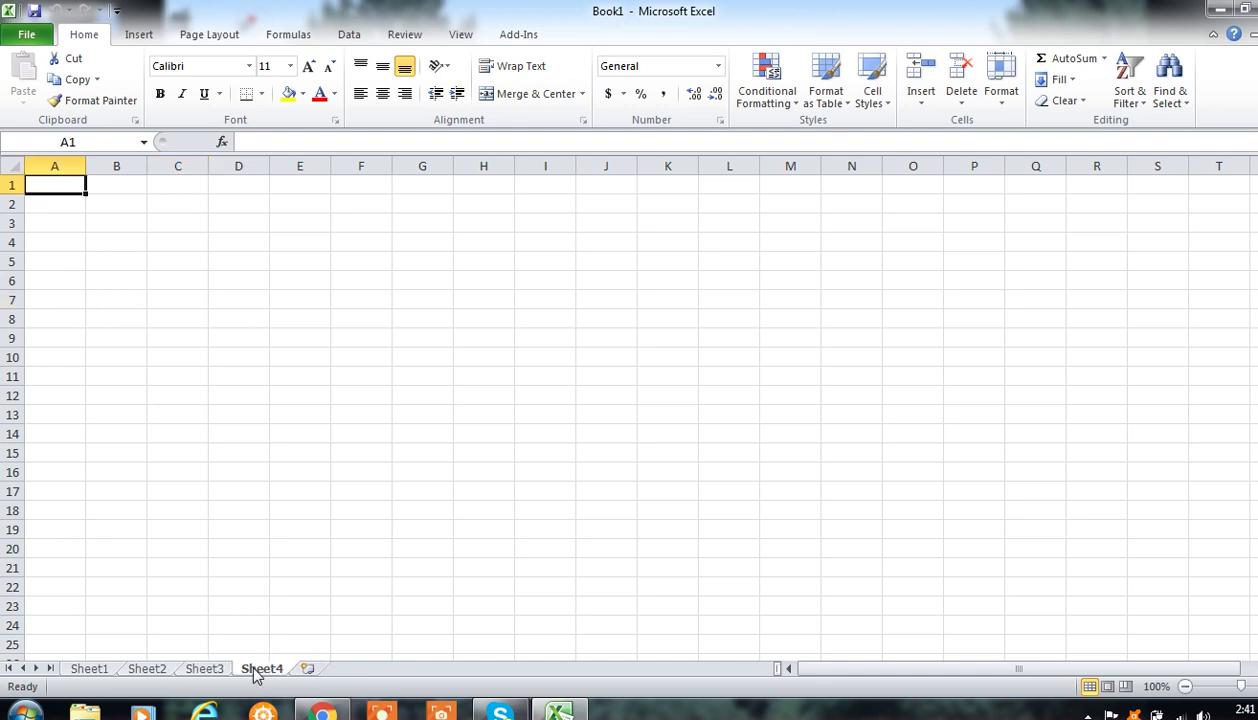
left_click(100, 672)
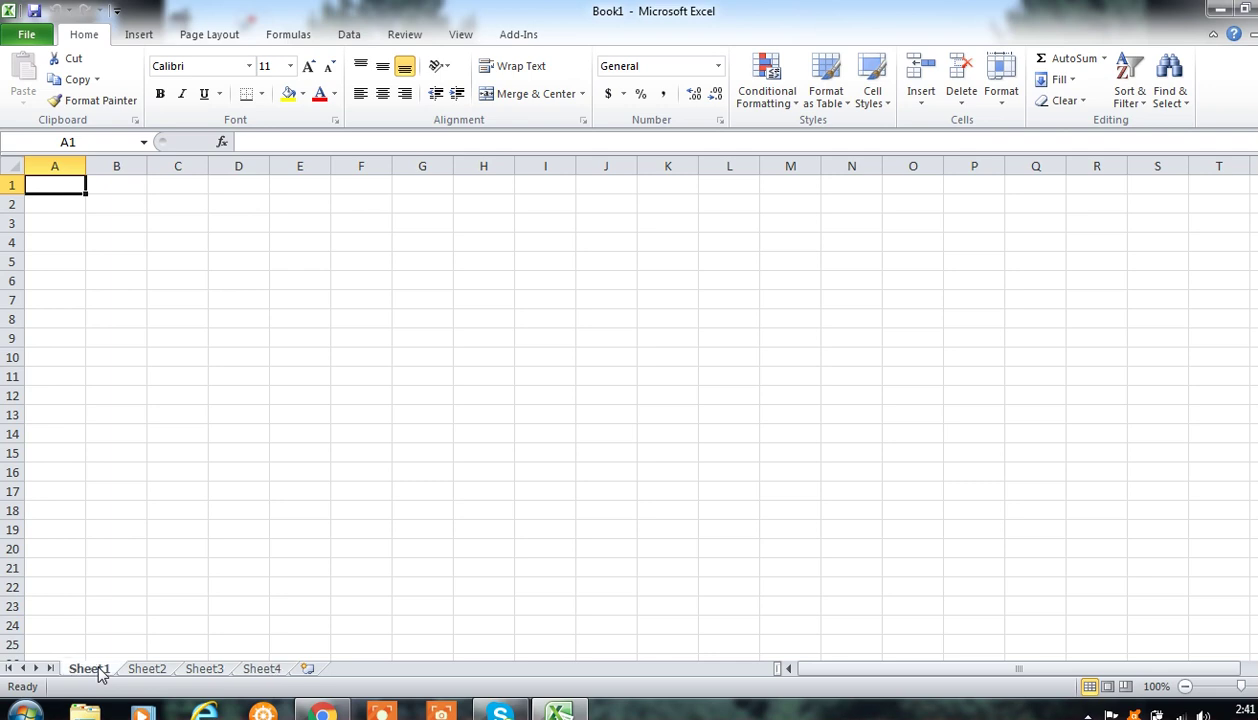
right_click(100, 672)
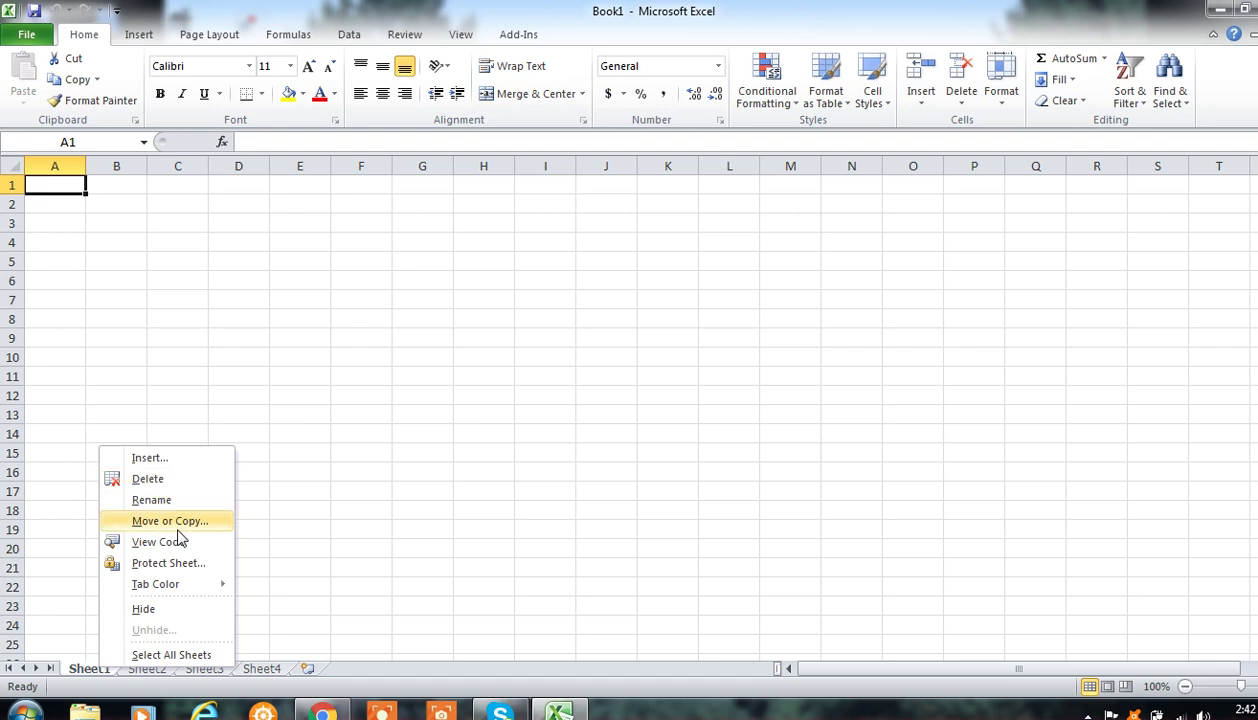
left_click(56, 593)
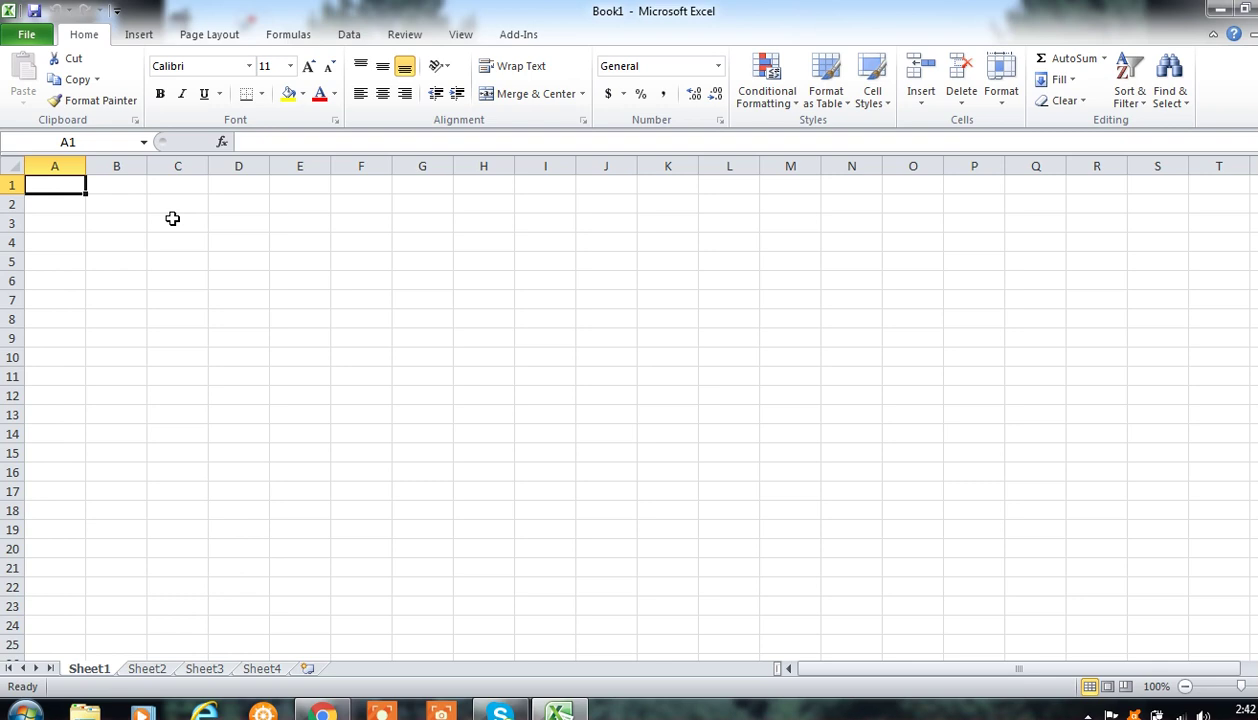
left_click(172, 218)
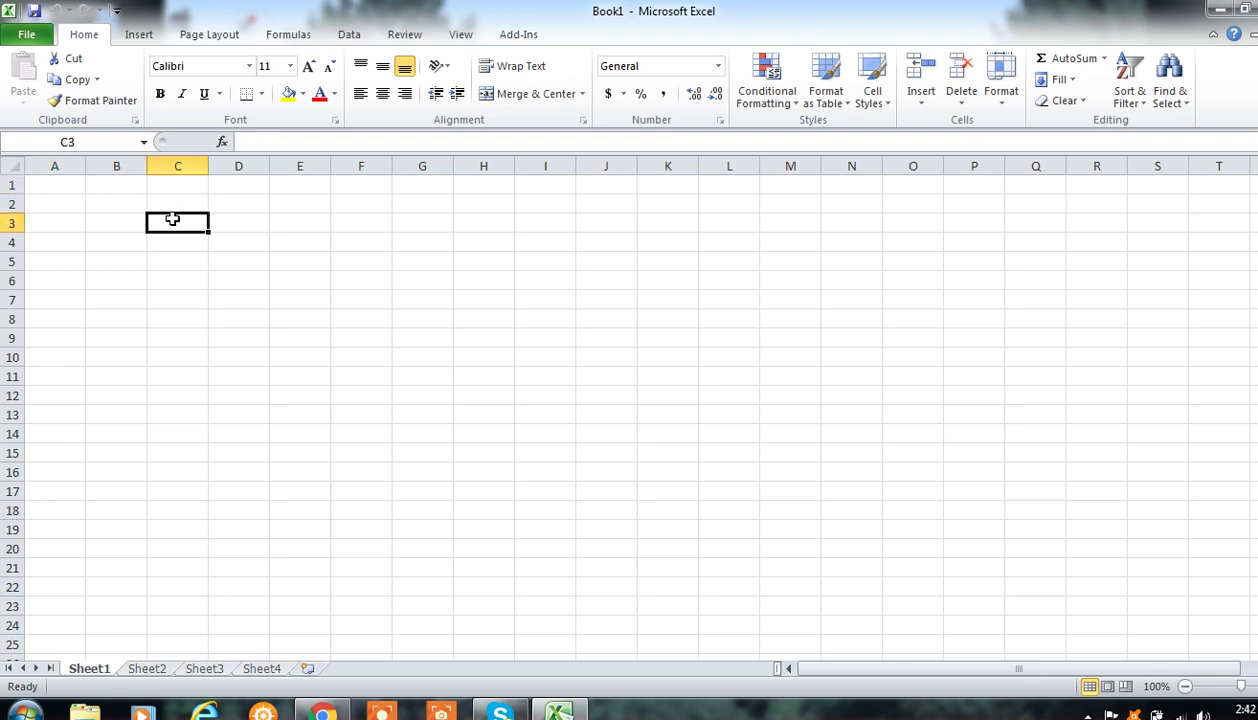
- Enter headings Sr No, Name, Paper1, Paper2, paper3, Total and Average across C3:I3
type("Sr No")
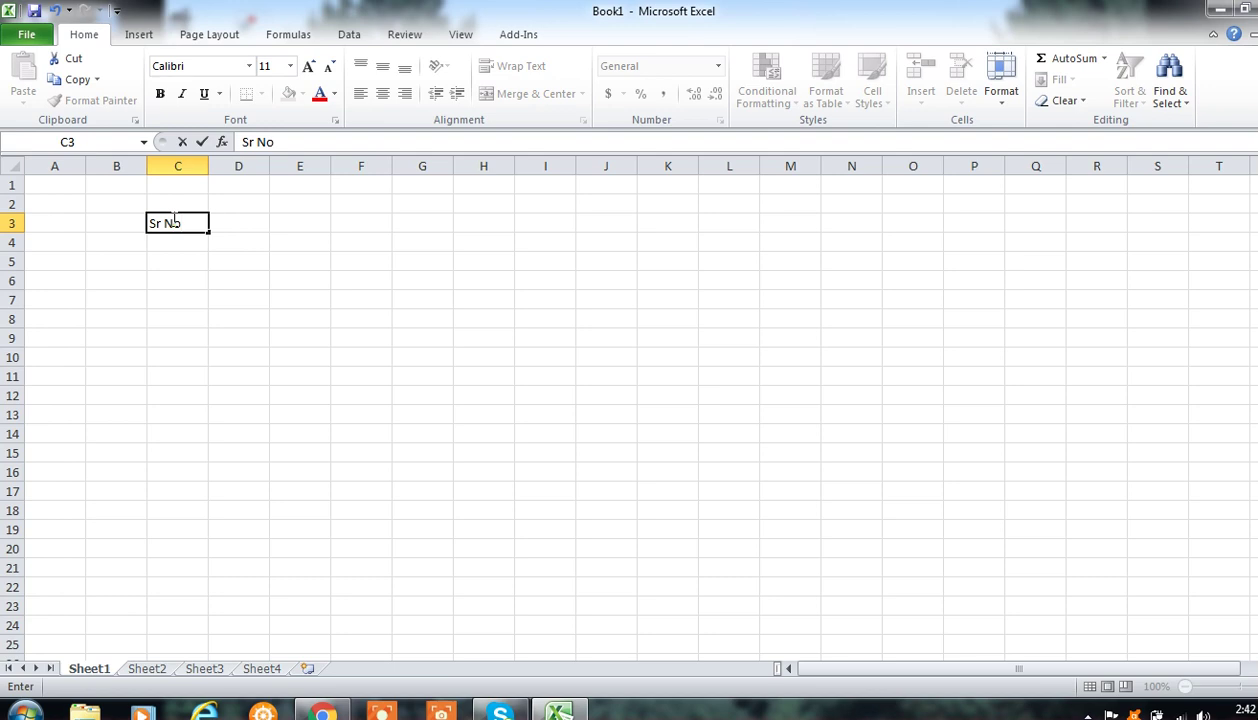
key("Tab")
type("Name")
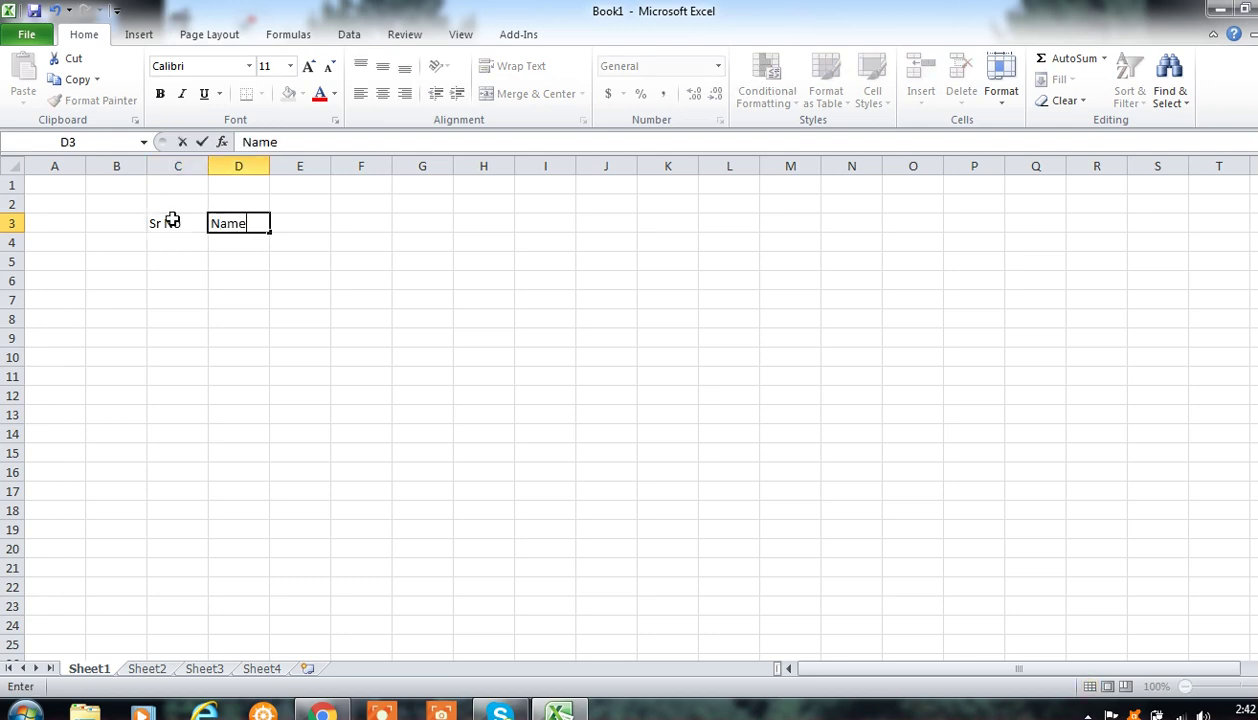
key("Tab")
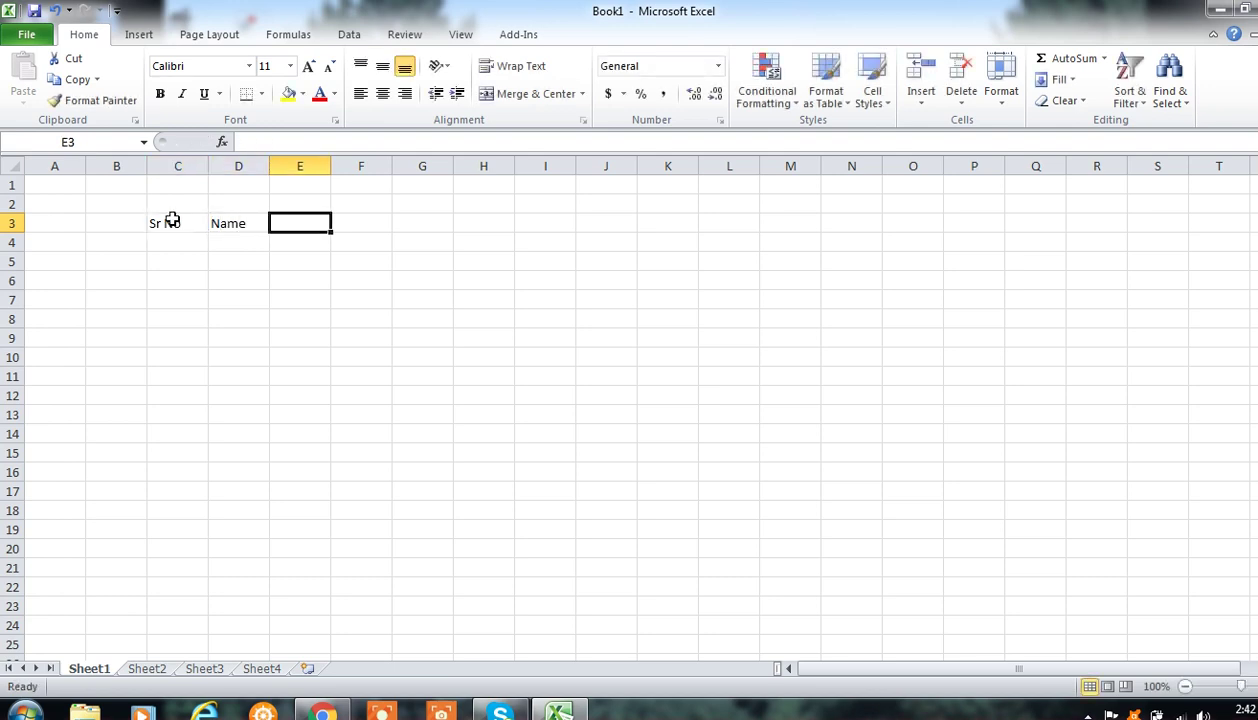
type("P")
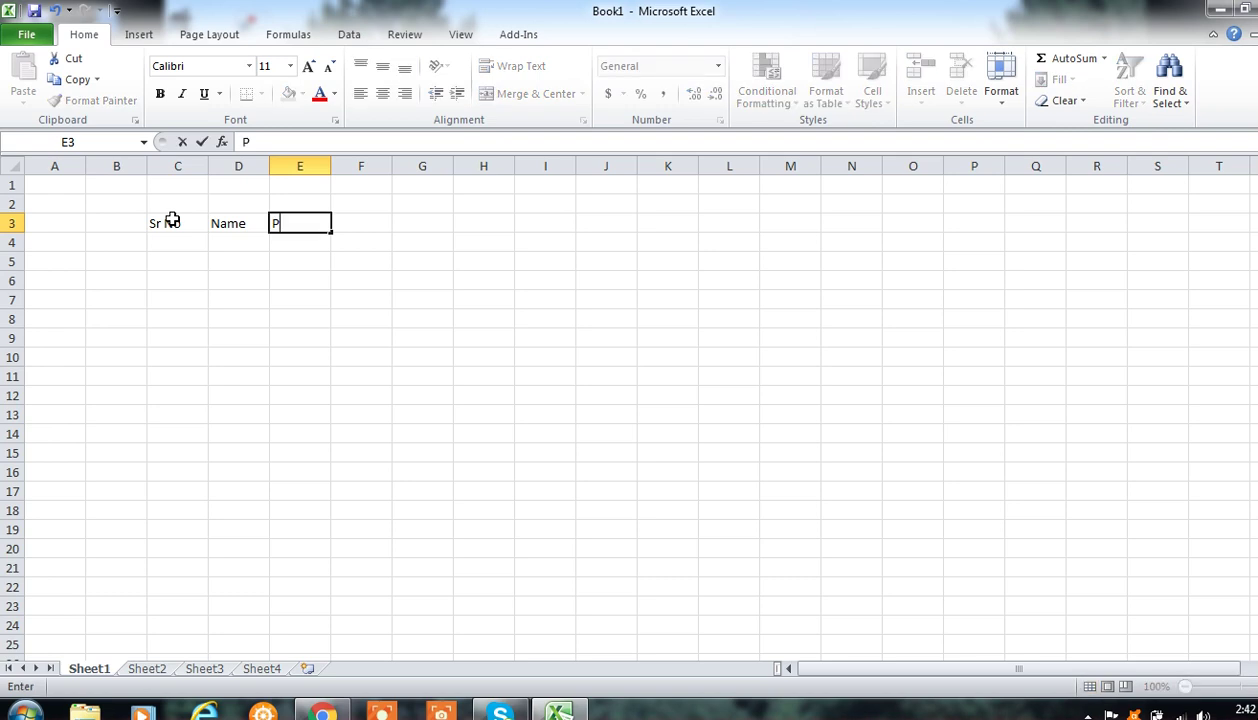
type("aper1")
key("Tab")
type("Pa")
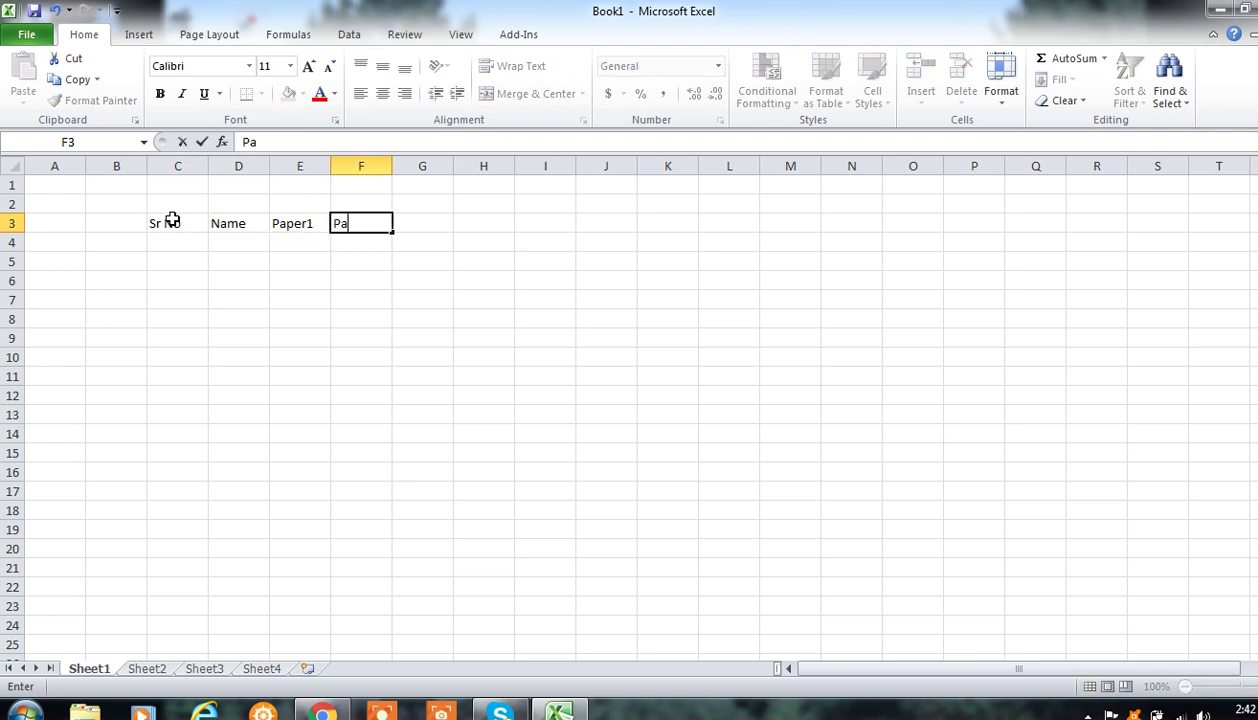
type("per2")
key("Tab")
type("paper3")
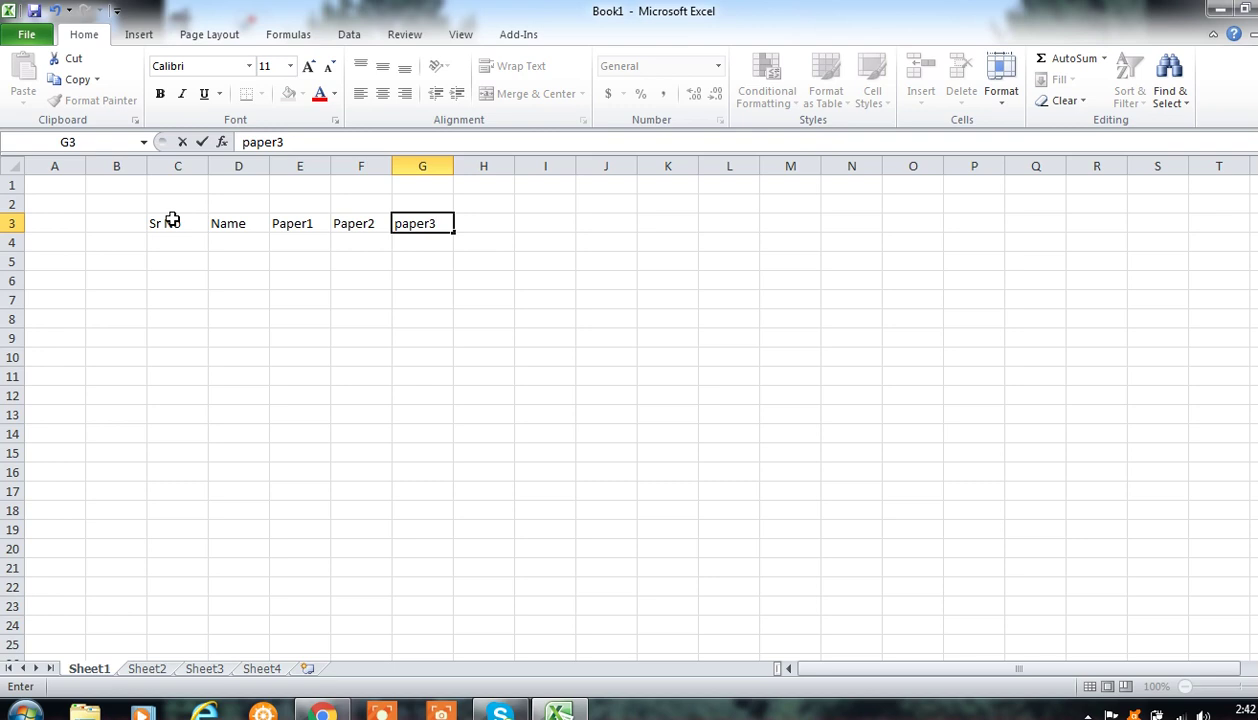
key("Tab")
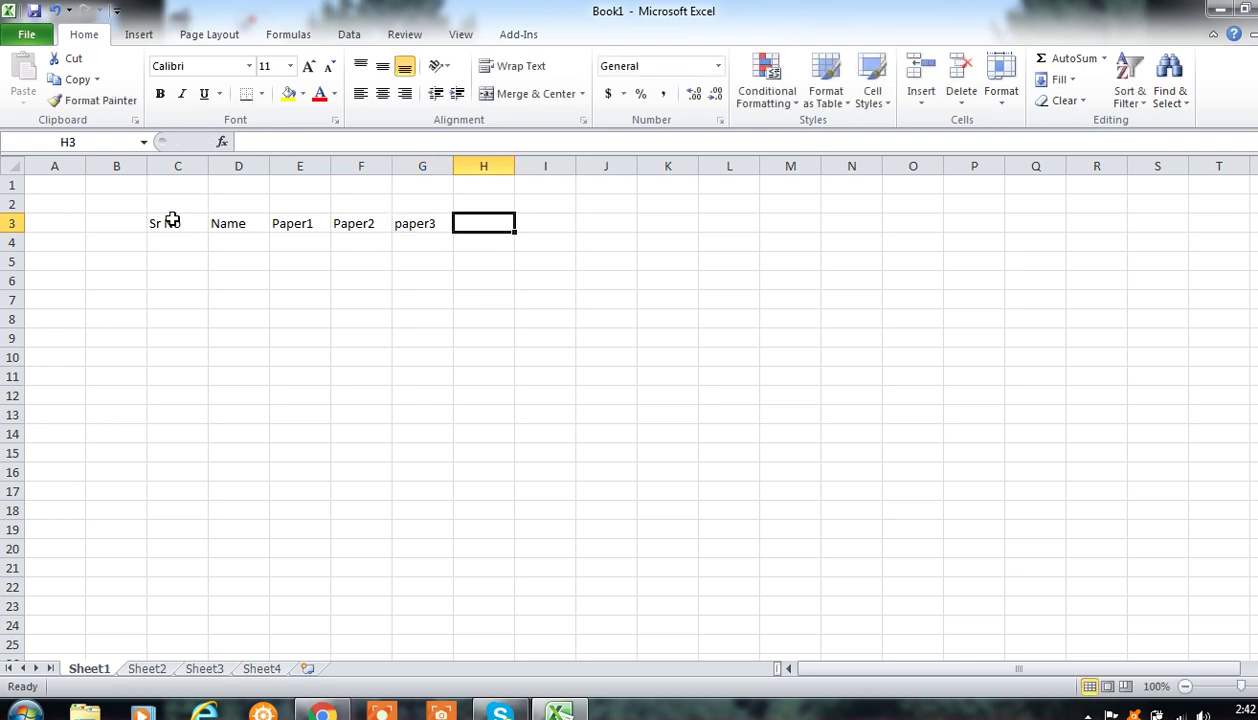
type("Total")
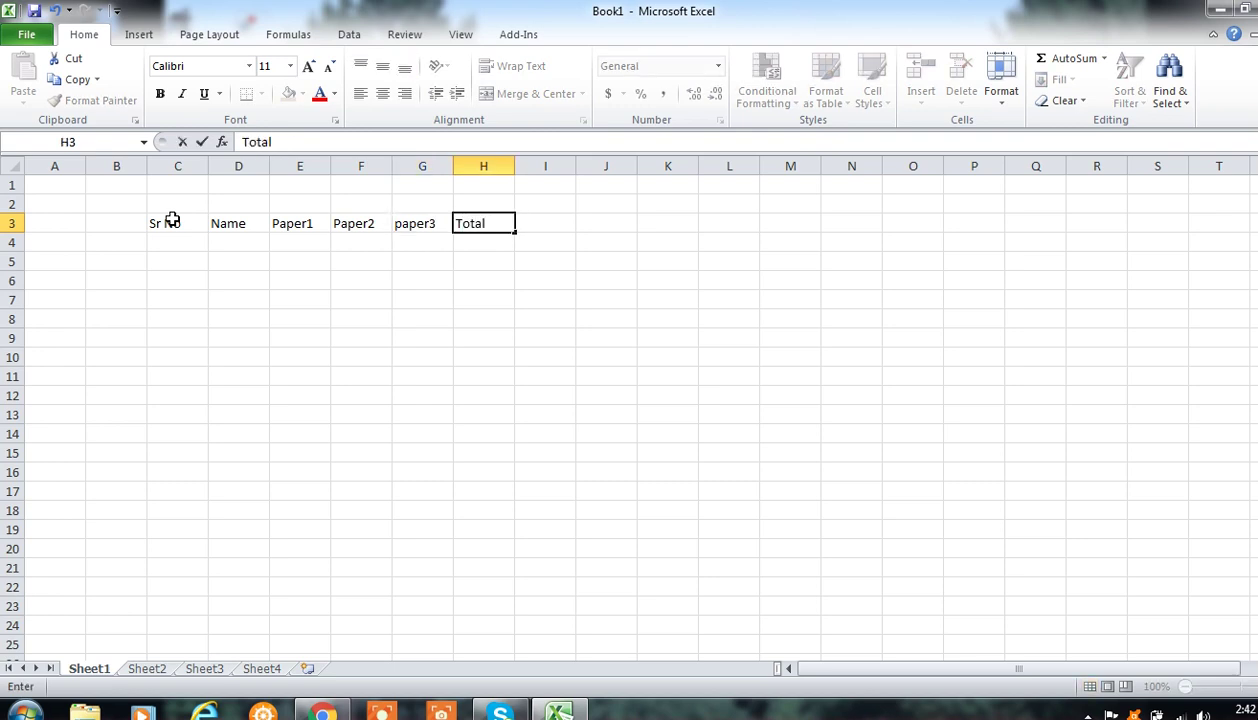
key("Tab")
type("A")
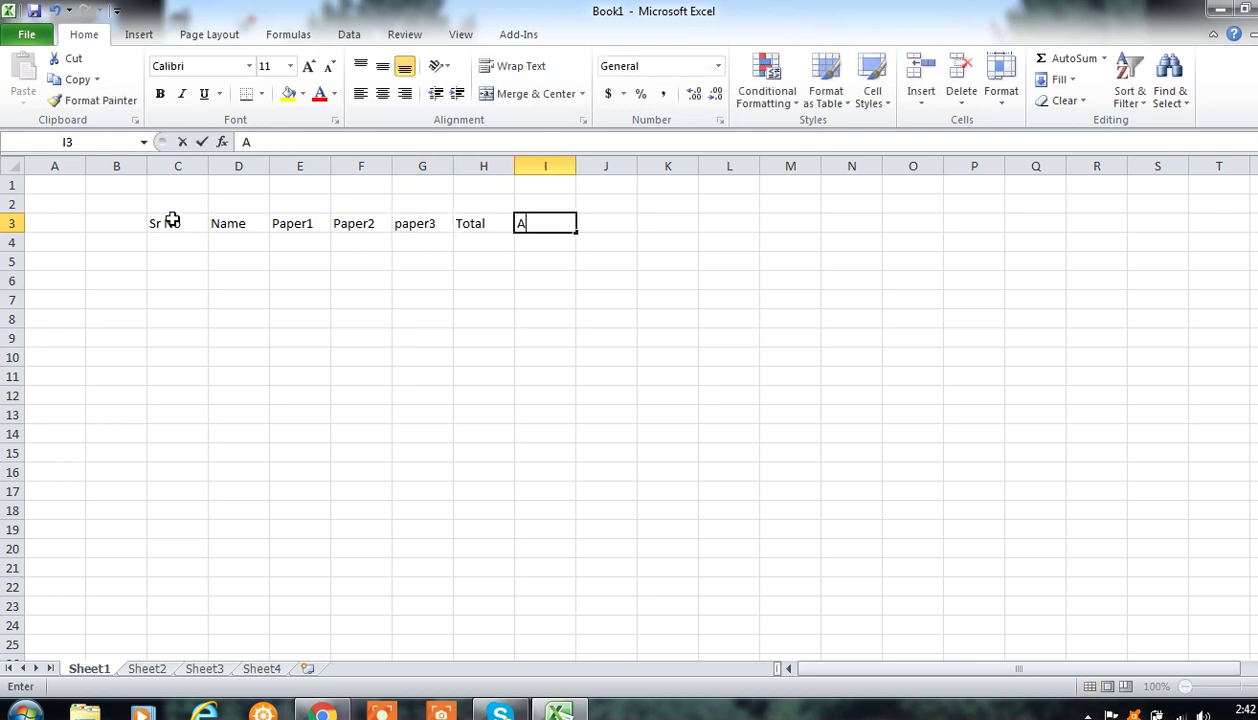
type("verage")
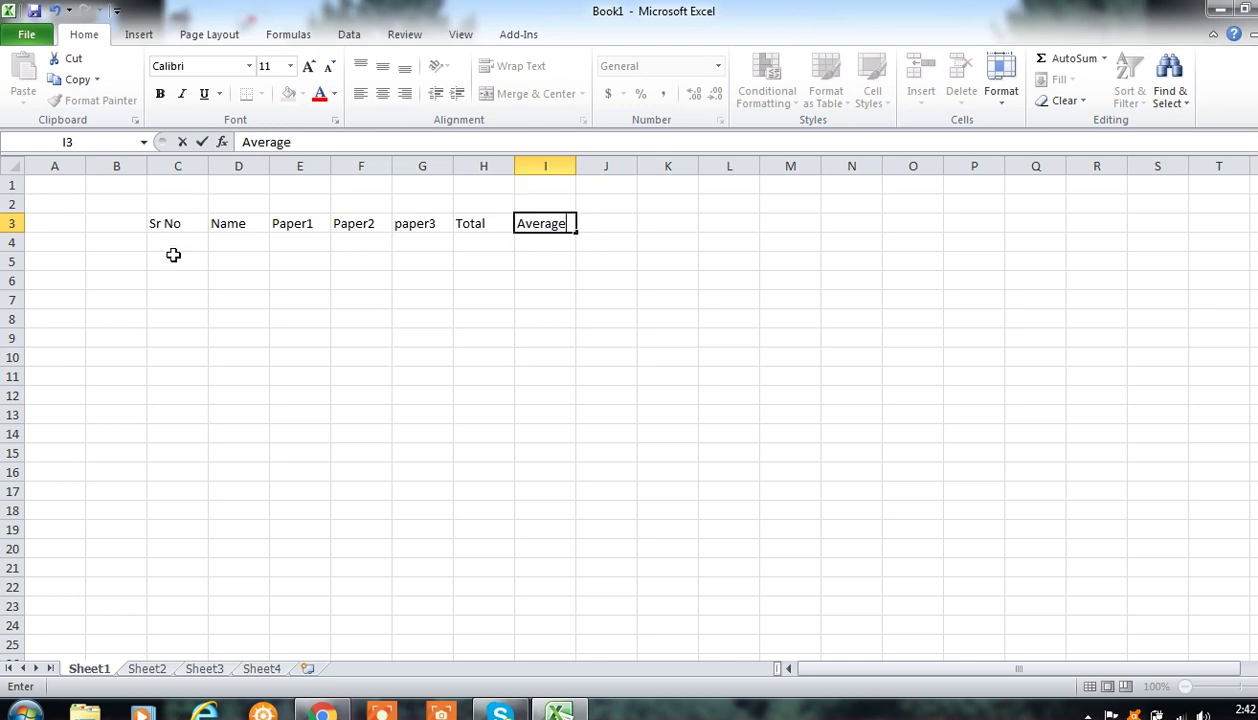
- Fill serial numbers 1 to 10 into C4:C13 by extending a 1, 2 starting pair
left_click(174, 247)
type("1")
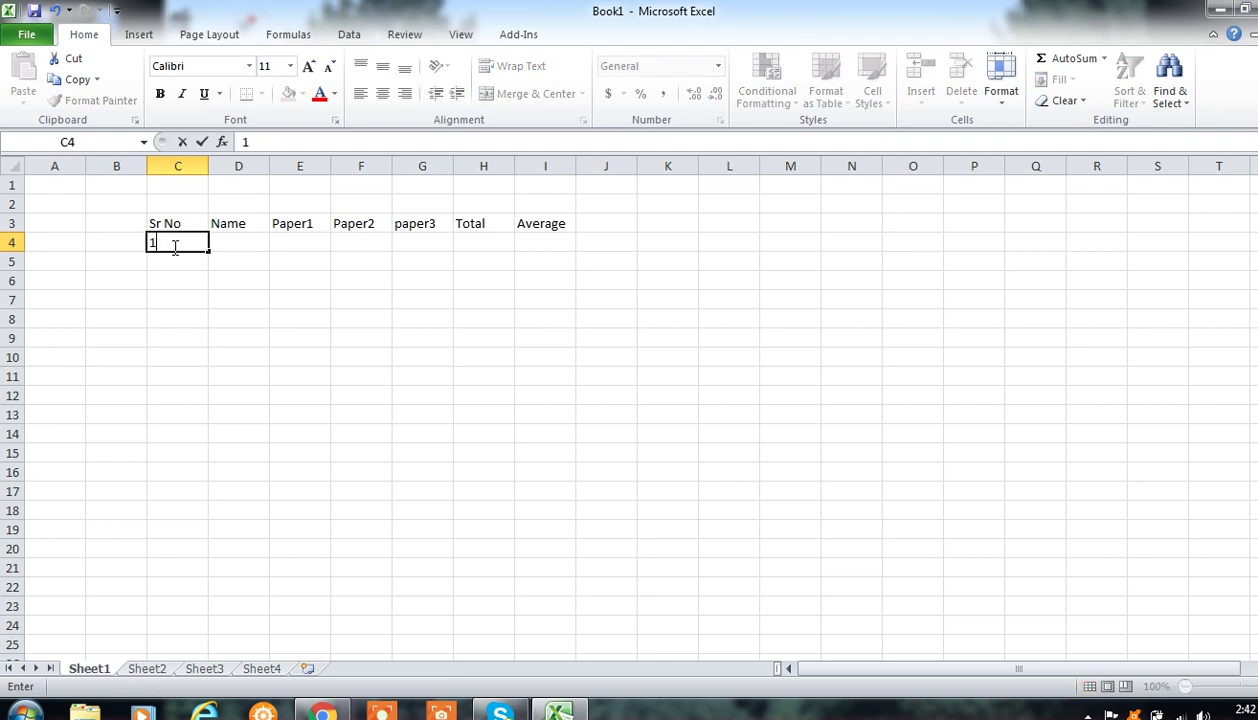
left_click(178, 263)
type("2")
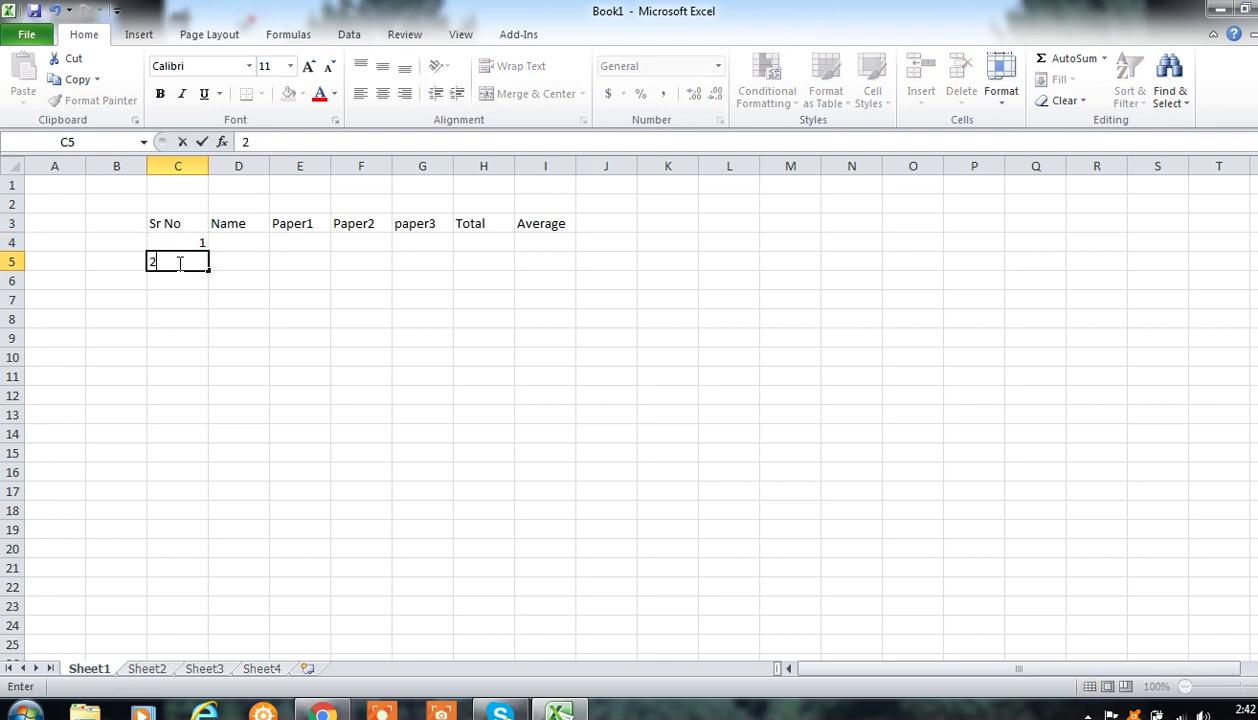
left_click(178, 294)
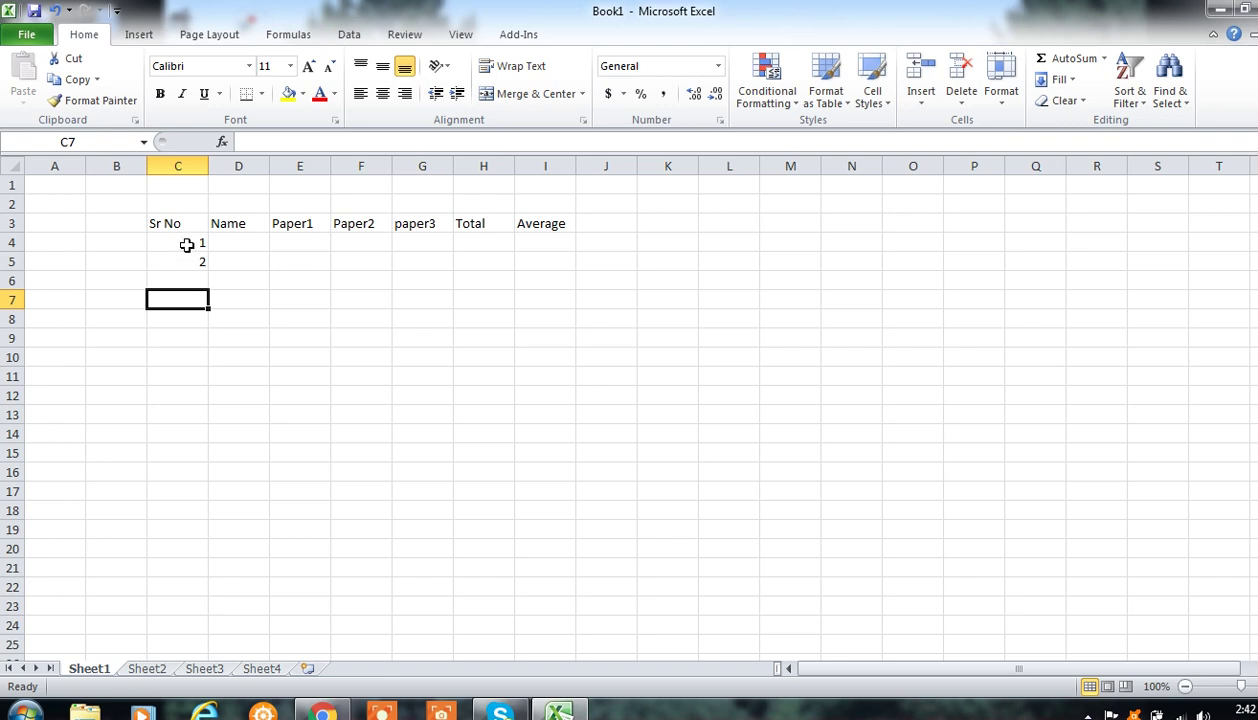
left_click_drag(187, 245, 191, 260)
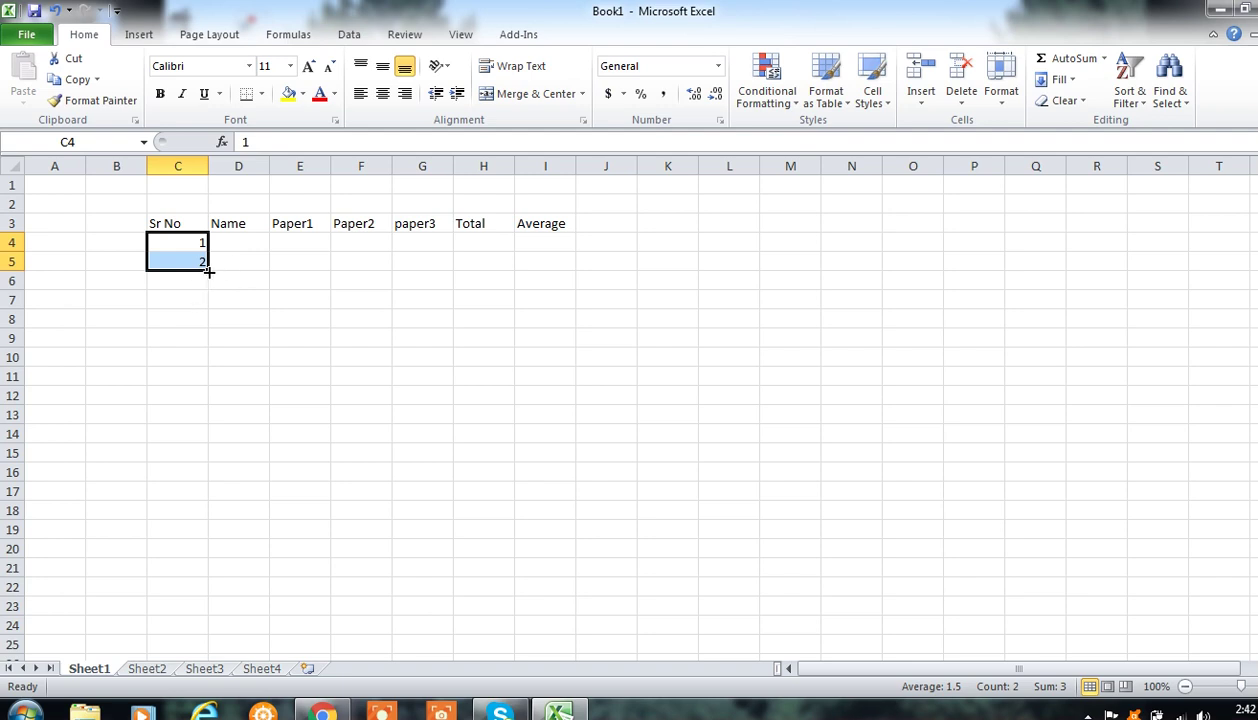
left_click_drag(208, 270, 205, 418)
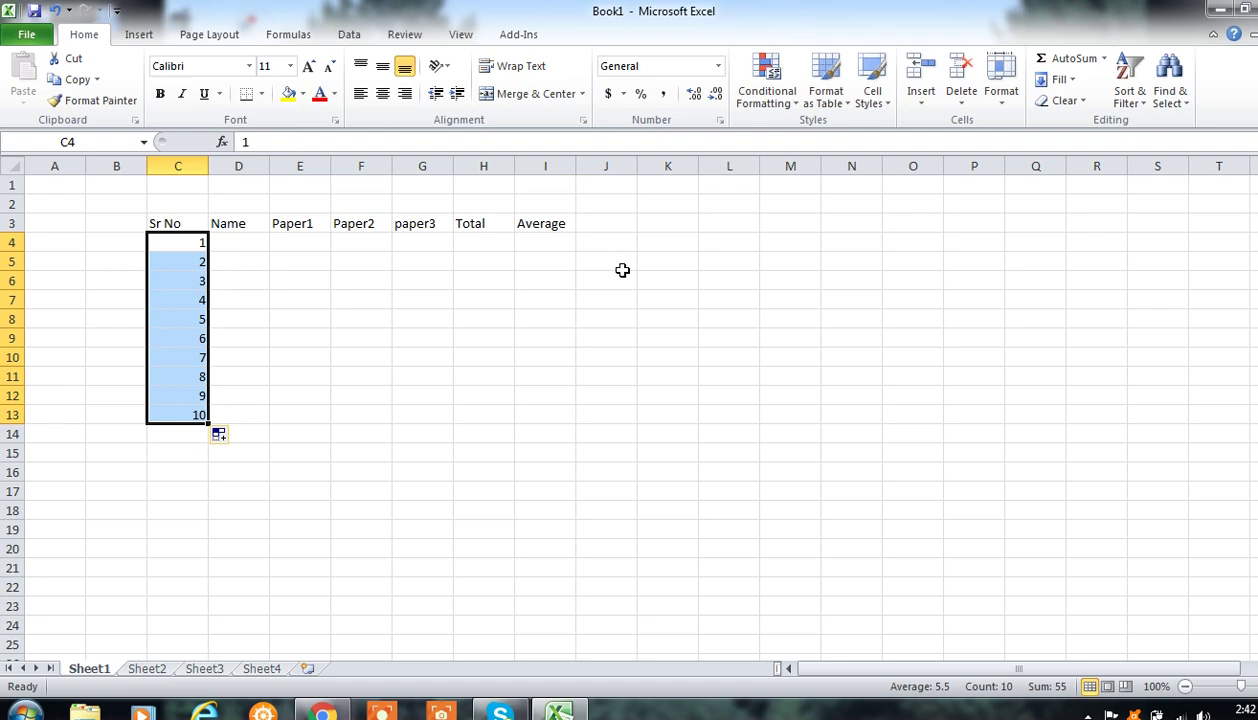
left_click(685, 299)
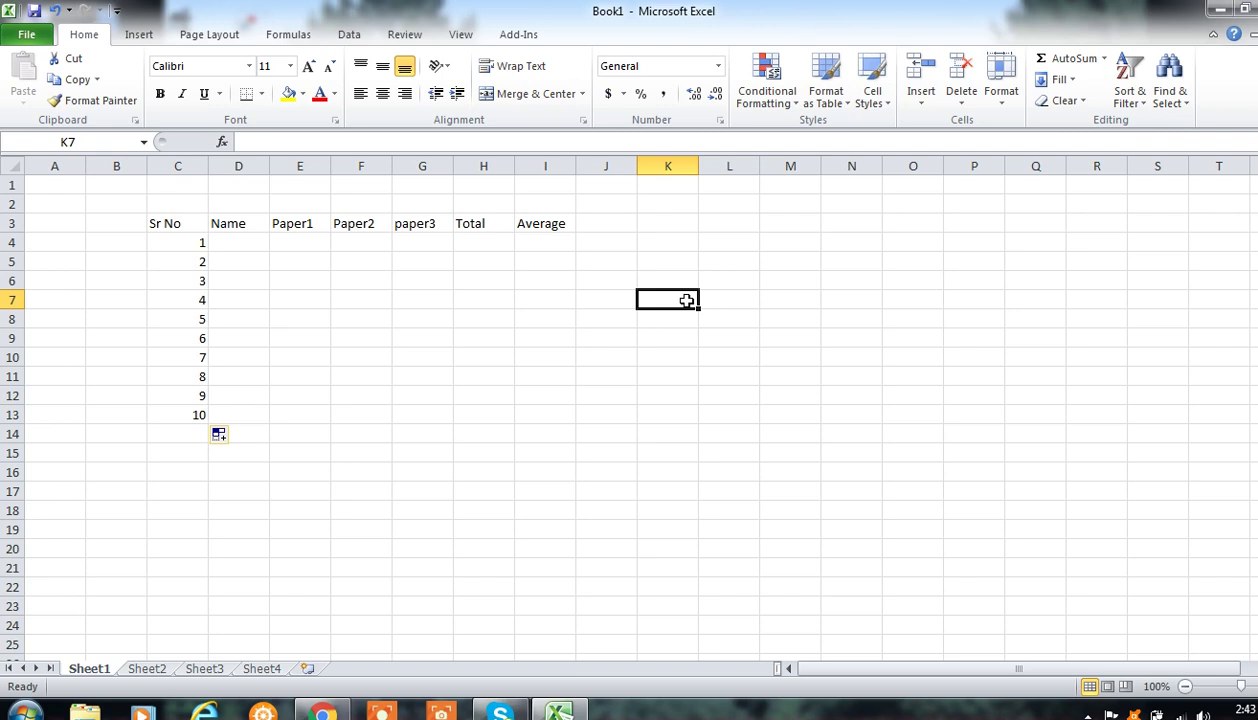
- Fill months Jan to Dec down K7:K18 starting from Jan and Feb
type("Ja")
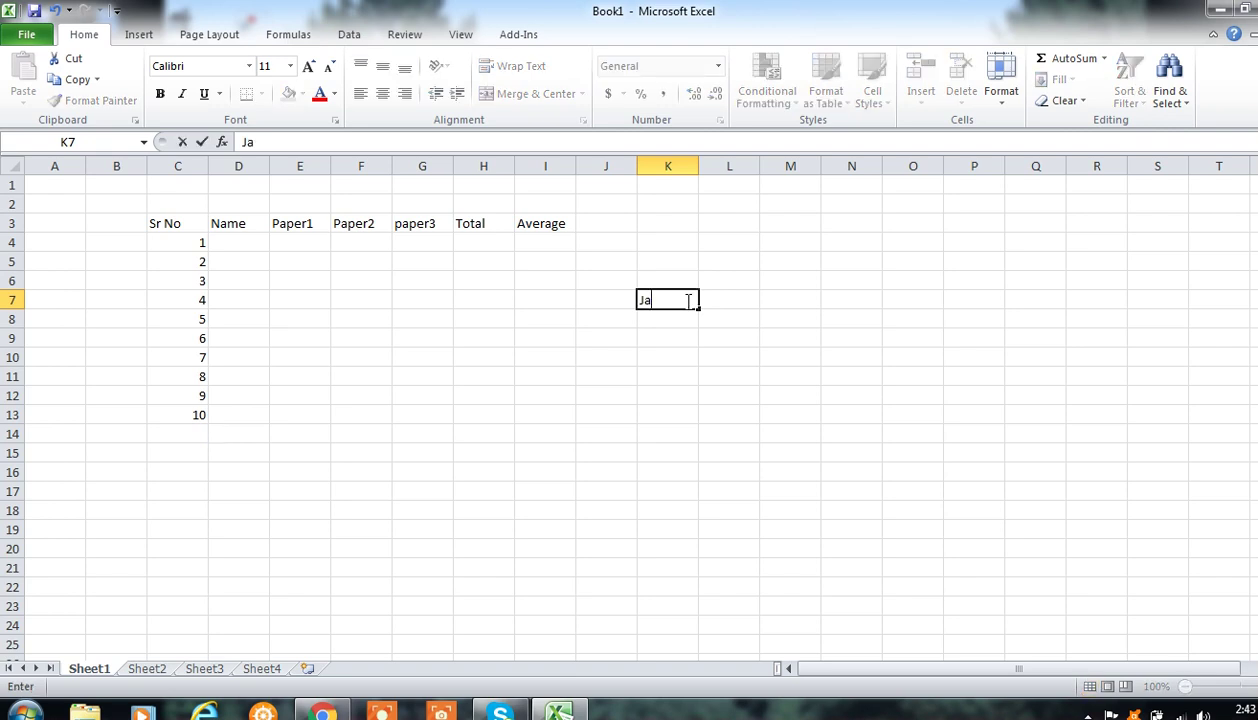
type("n")
key("Return")
type("Feb")
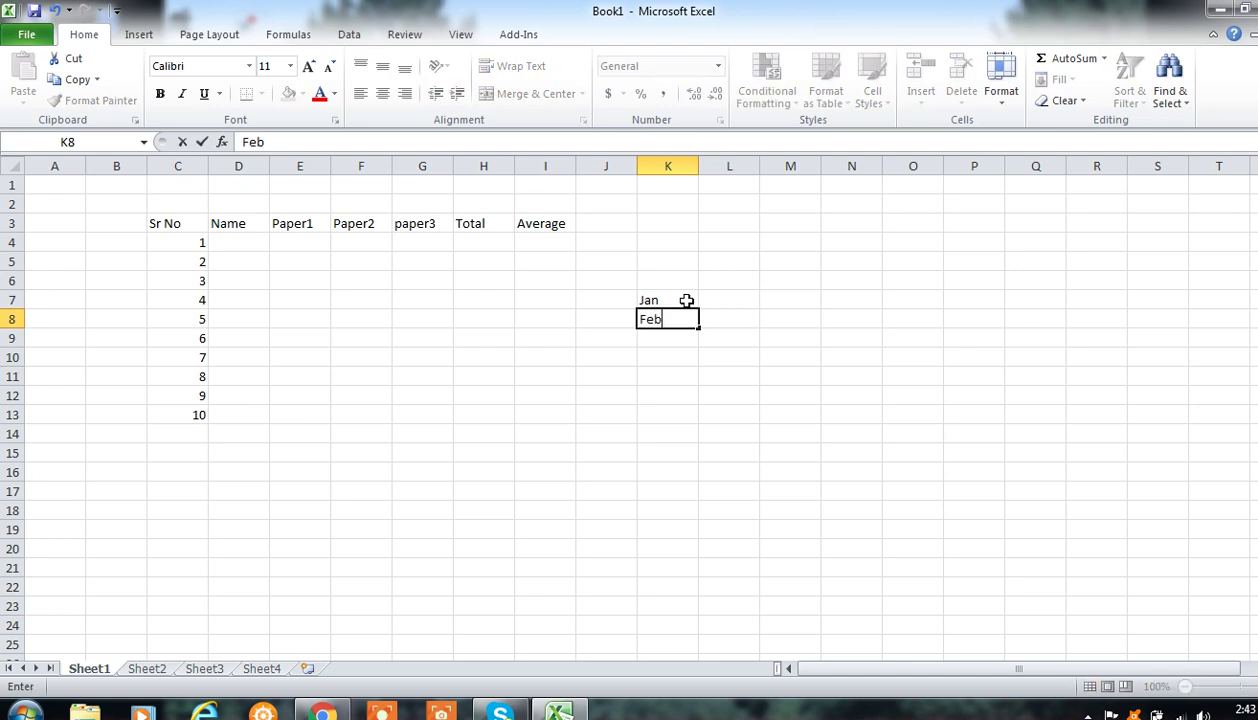
key("Return")
left_click(686, 300)
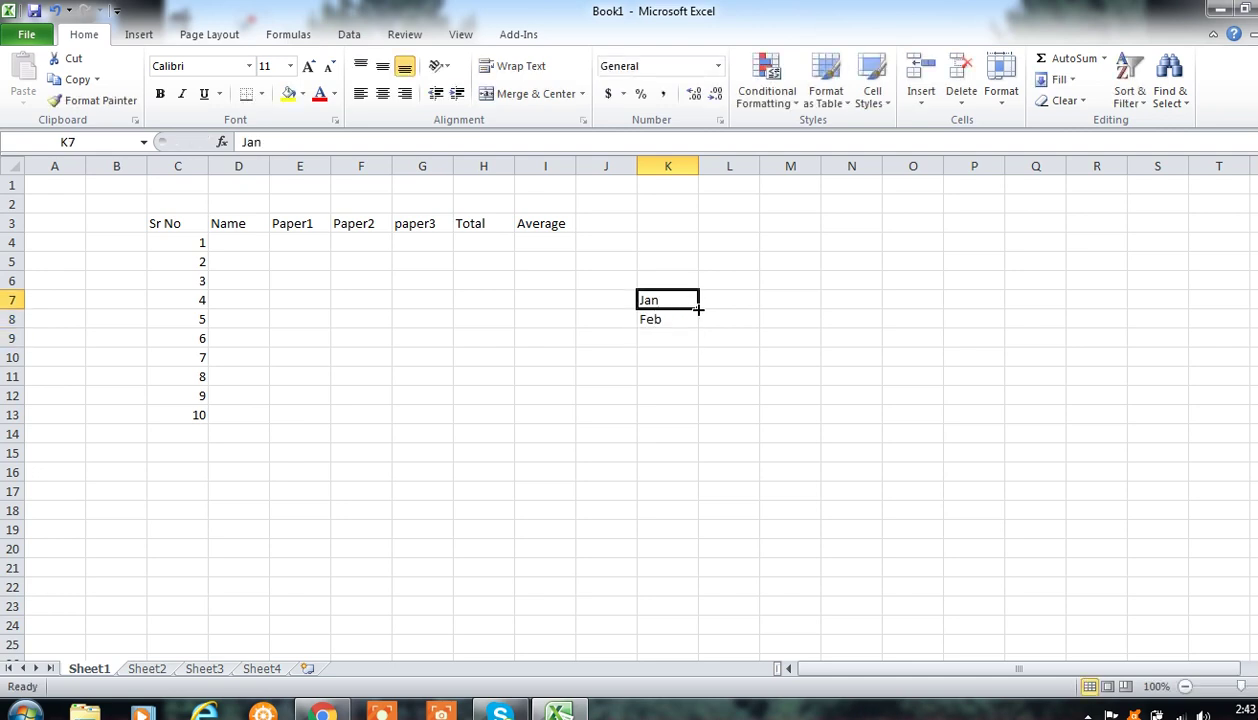
left_click_drag(698, 310, 692, 517)
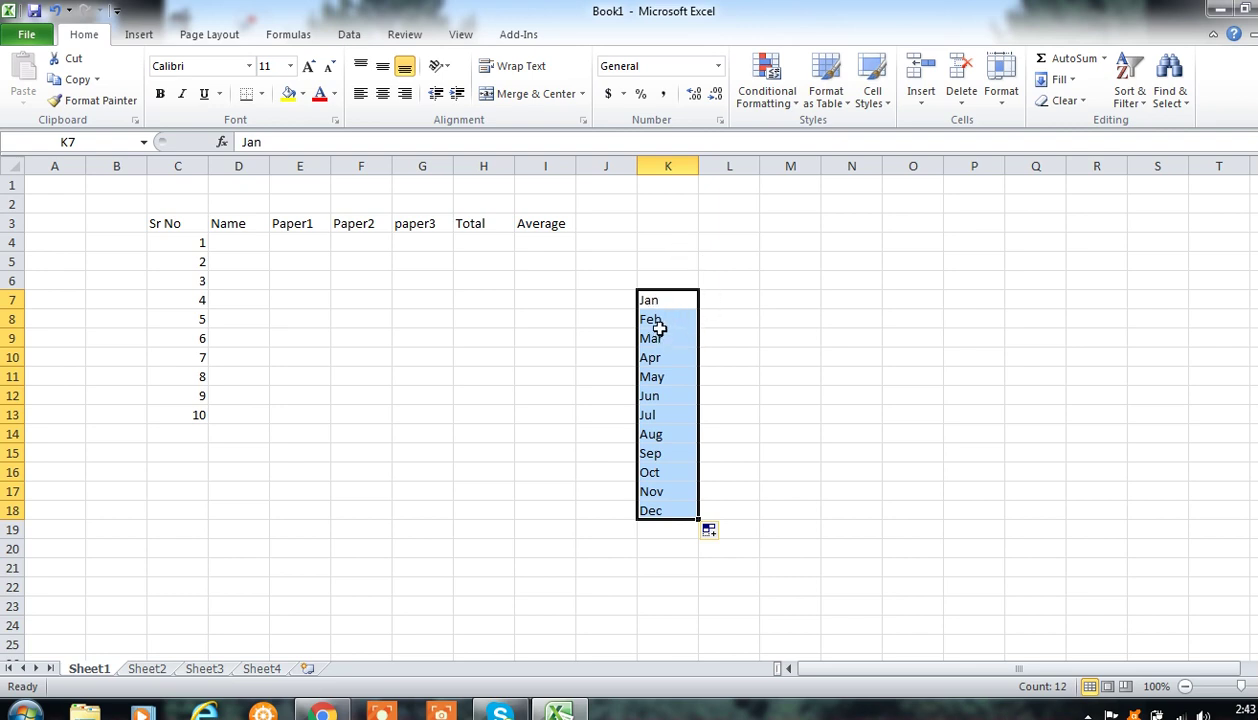
- Fill a second Jan to Dec month series down L7:L18 from a single Jan
left_click(732, 307)
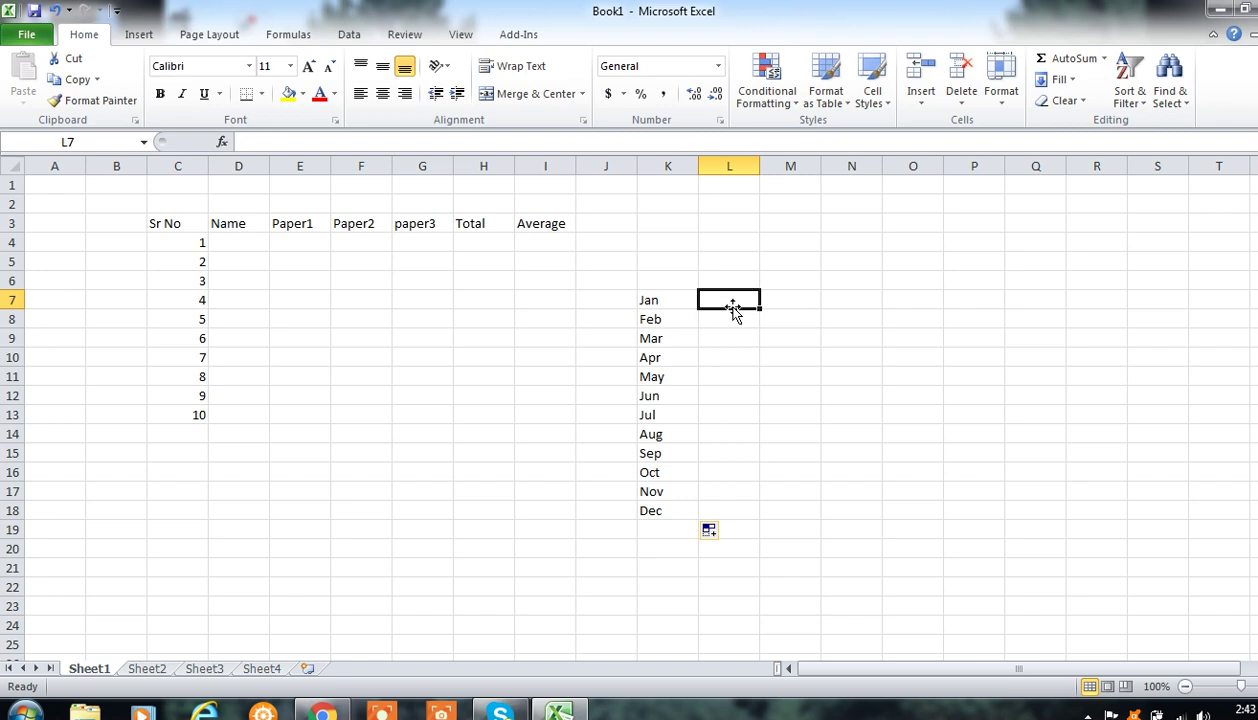
type("Jan")
left_click(889, 316)
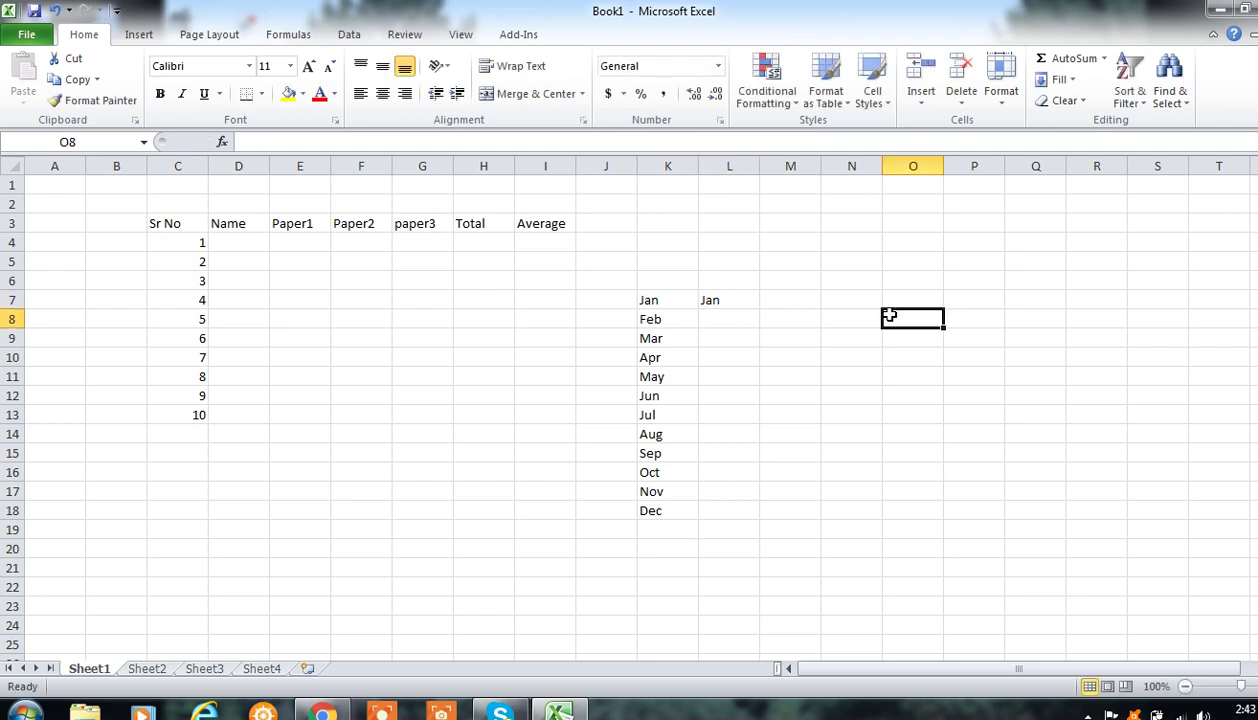
left_click_drag(747, 299, 741, 514)
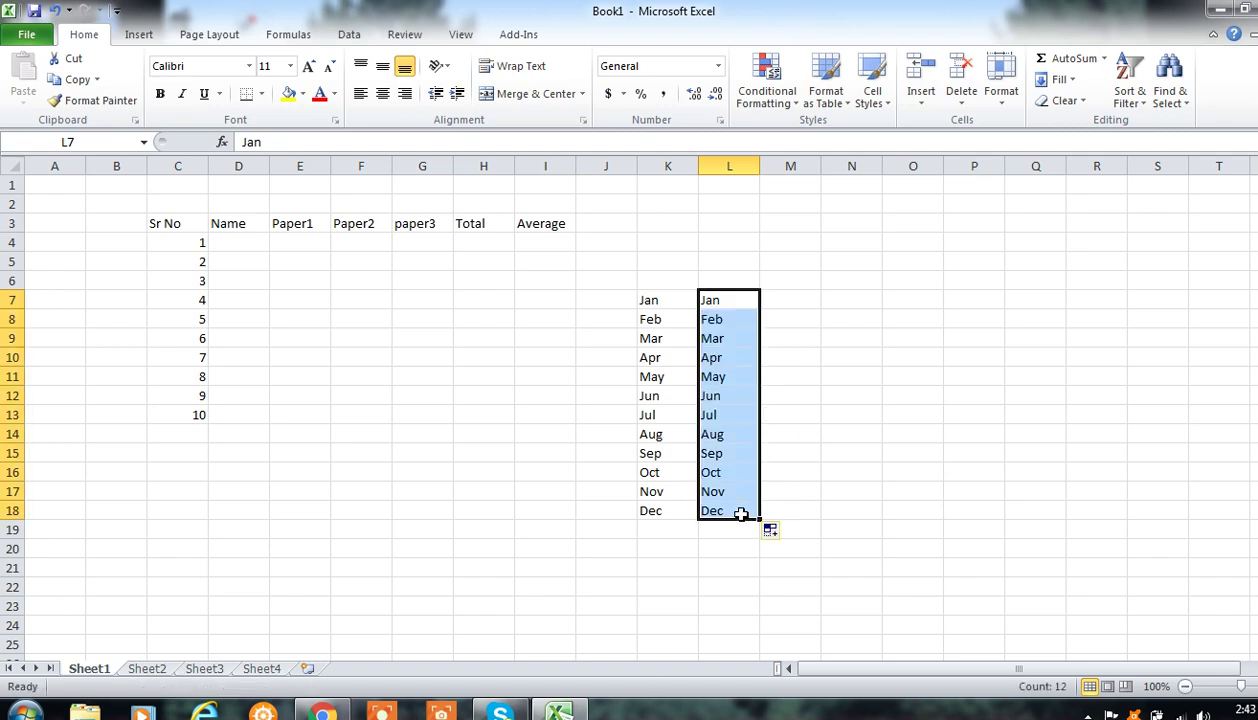
- Fill weekdays starting with Monday down M7:M18
left_click(810, 310)
type("Monday")
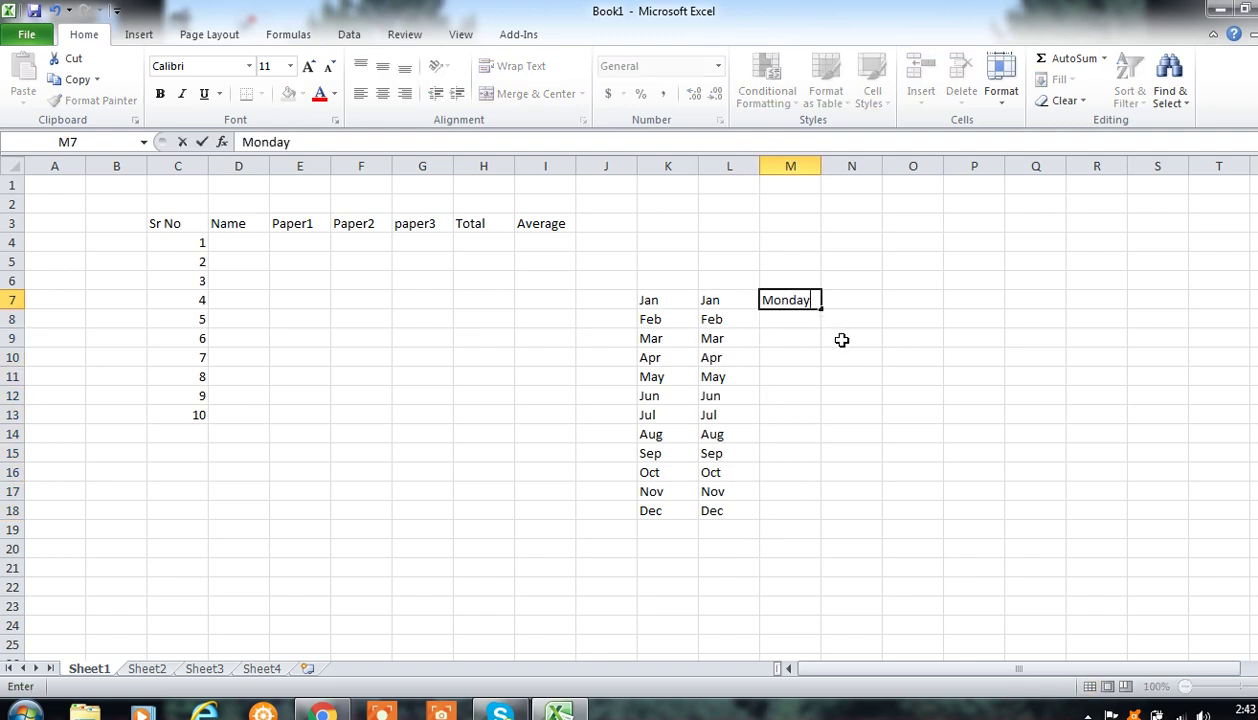
key("Return")
left_click(796, 298)
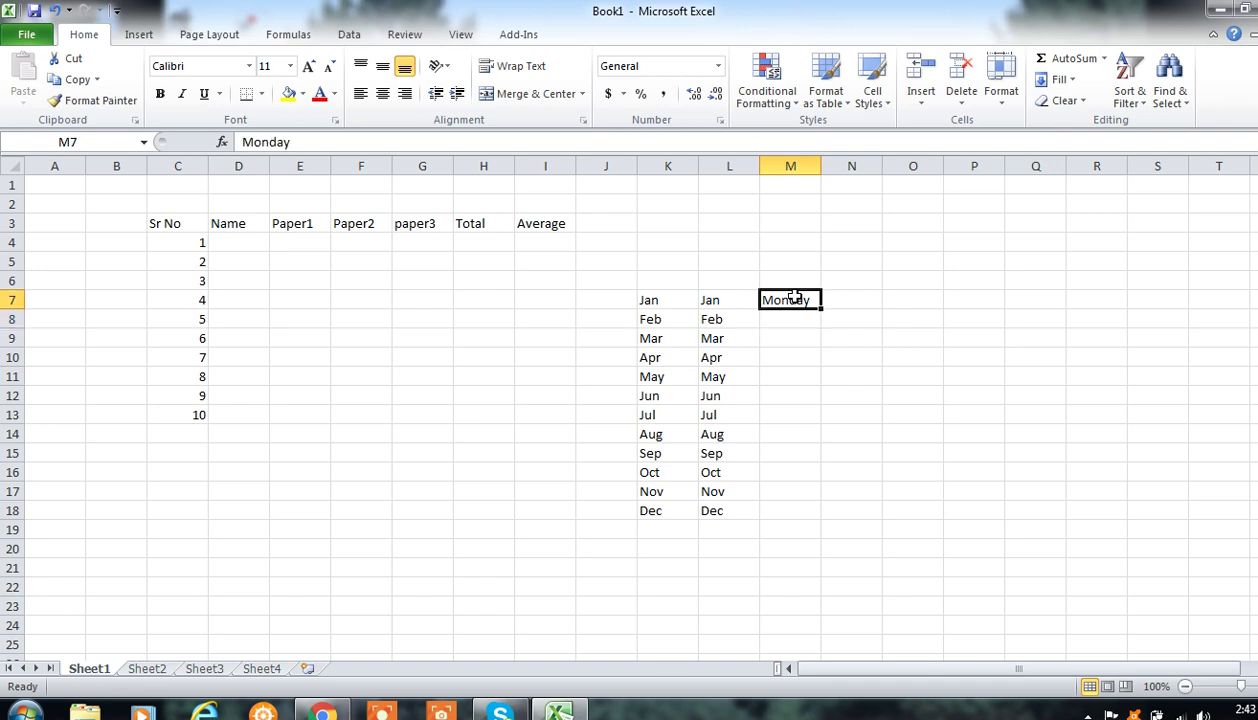
left_click_drag(823, 311, 808, 529)
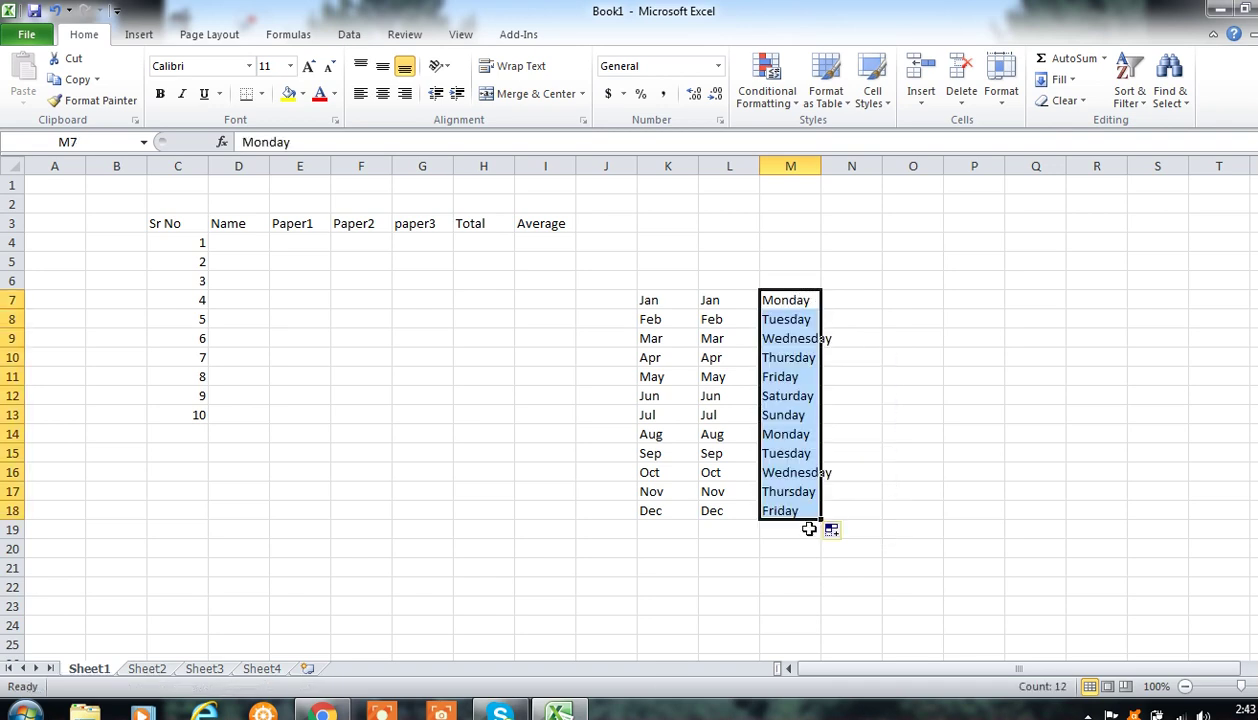
left_click(916, 303)
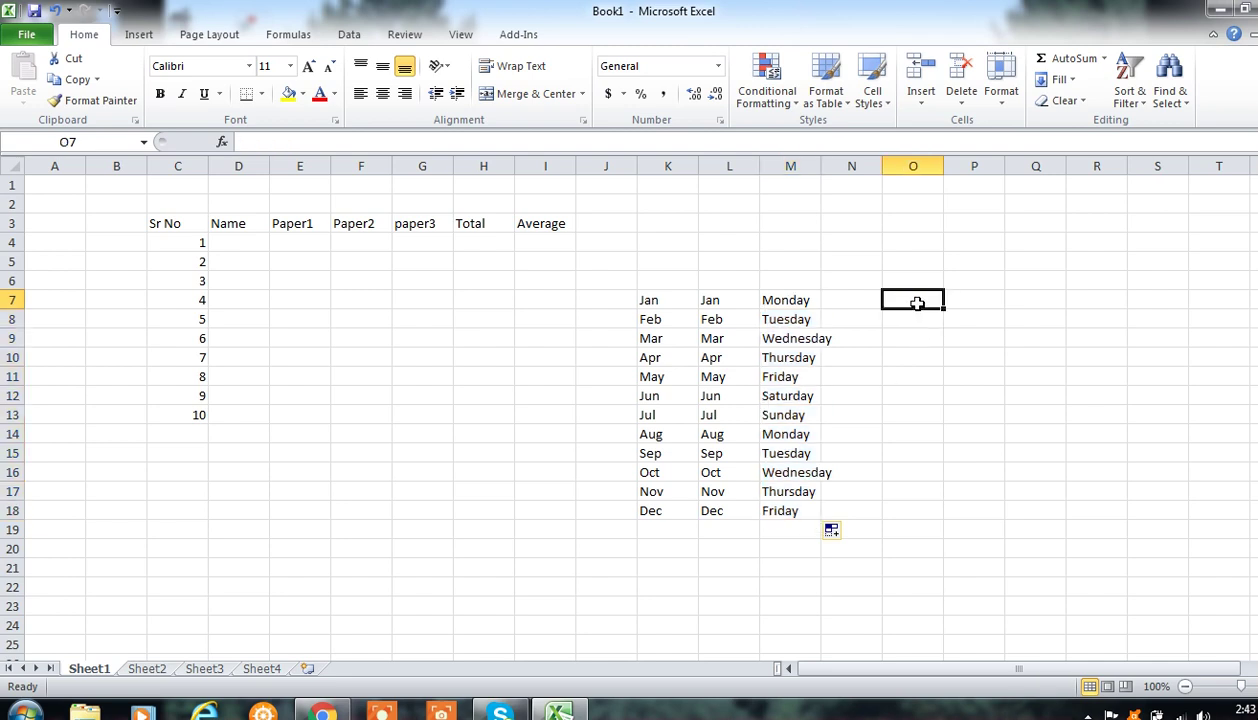
- Fill O7:O16 with 2 to 20 in steps of 2 from a 2, 4 pair
type("2")
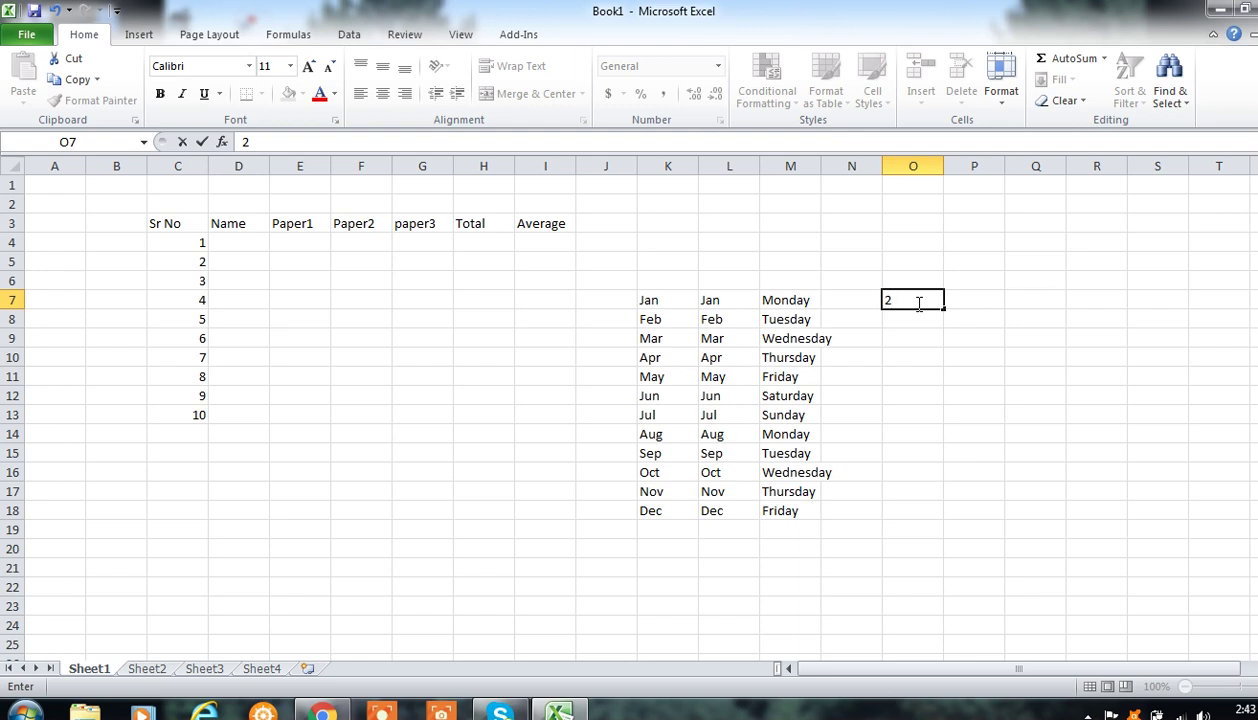
key("Return")
type("4")
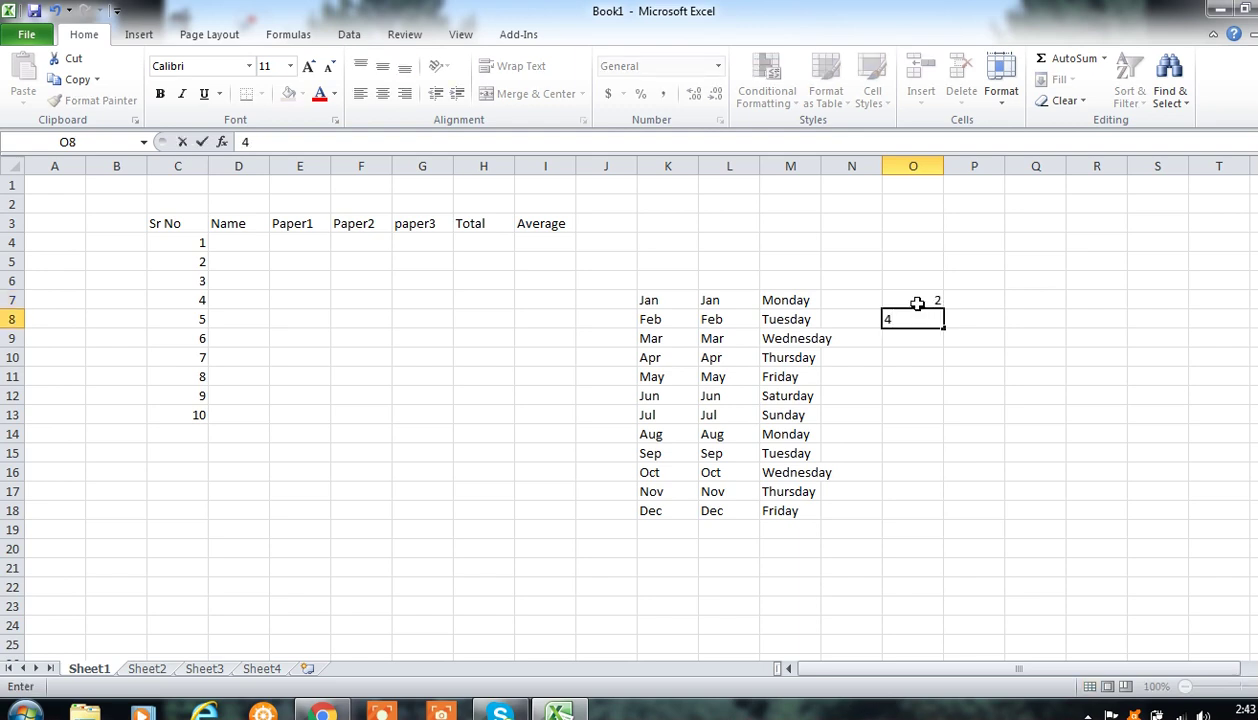
key("Return")
left_click_drag(925, 303, 929, 318)
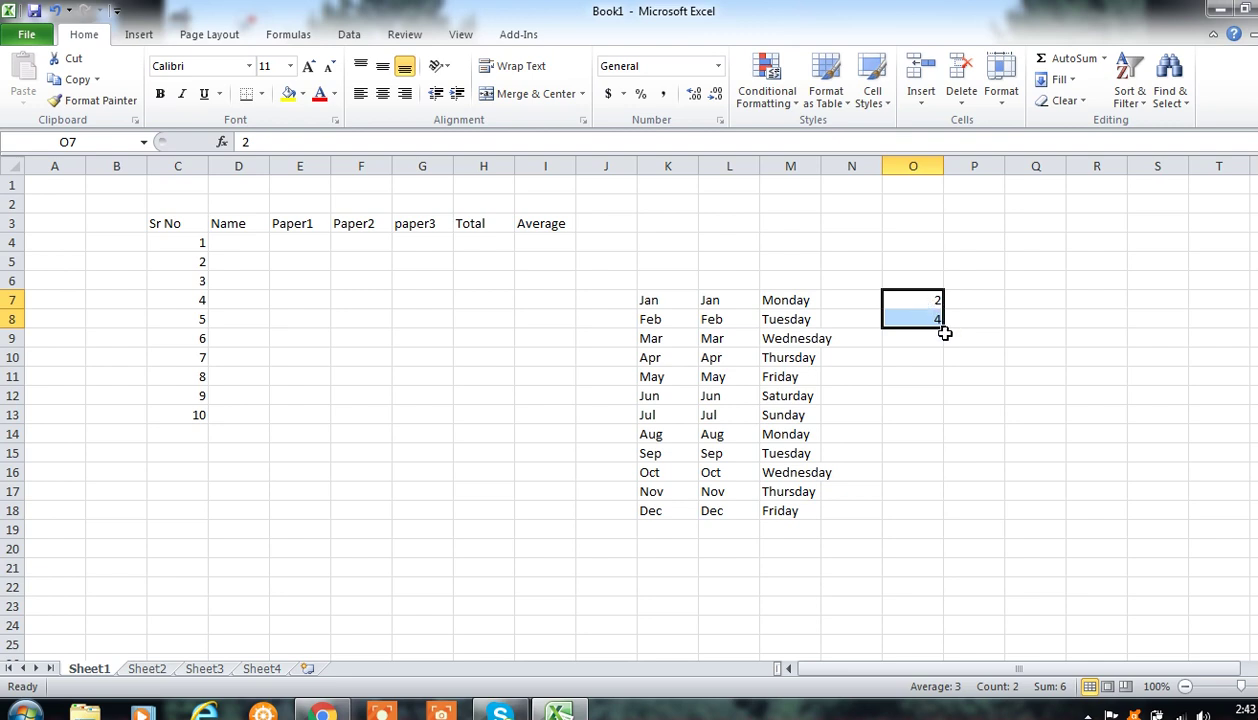
left_click_drag(943, 330, 929, 477)
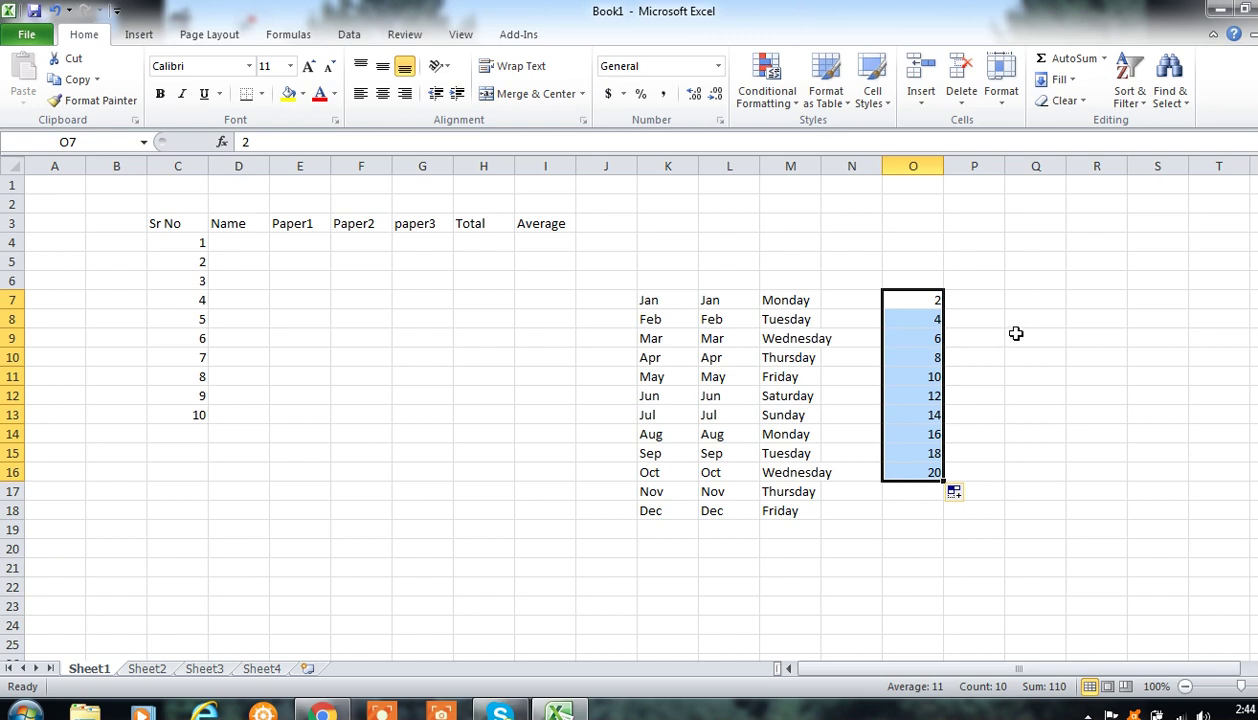
- Fill Q7:Q16 with 22 to 220 in steps of 22 from a 22, 44 pair
left_click(1024, 301)
type("22")
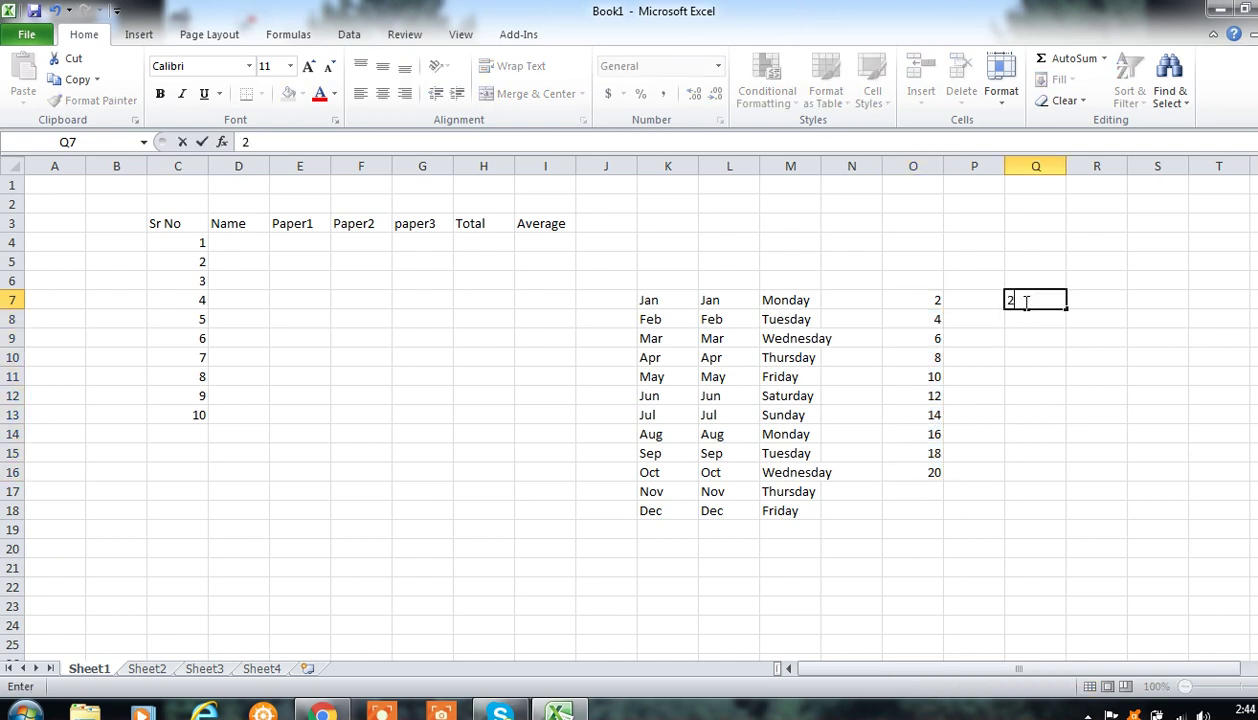
left_click(1031, 332)
left_click(1043, 318)
type("44")
left_click(1081, 347)
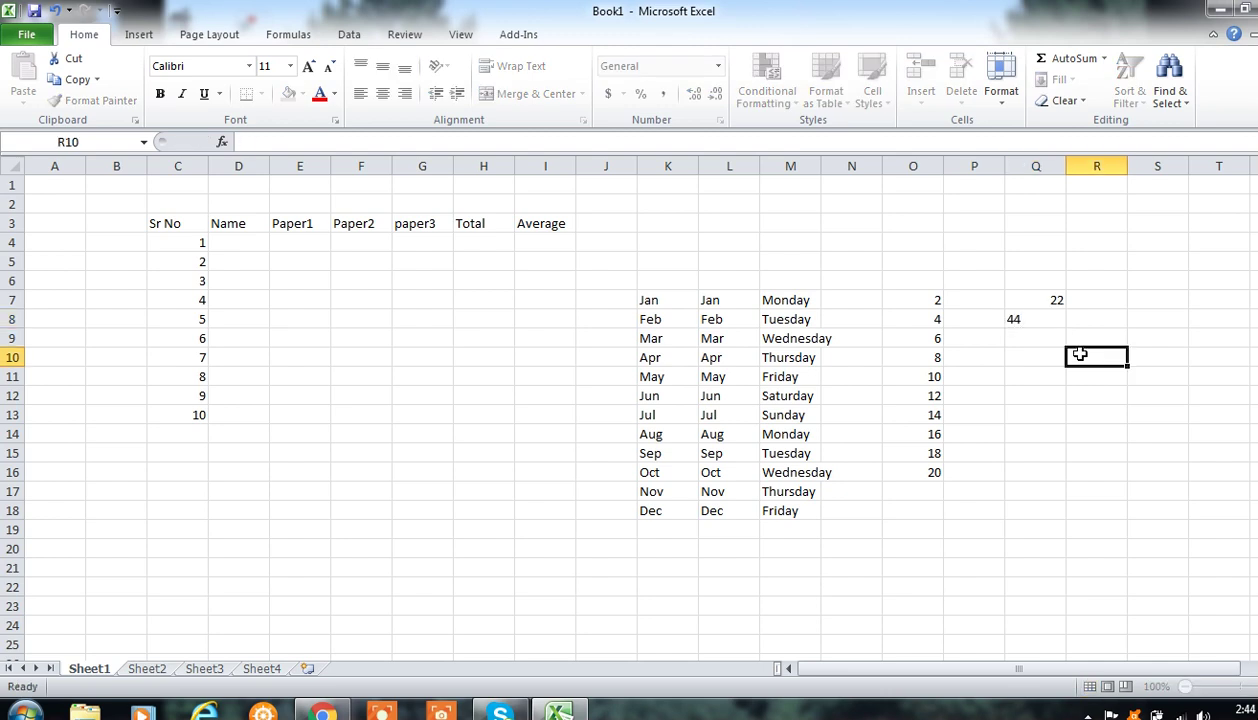
left_click(1047, 321)
left_click_drag(1040, 298, 1052, 478)
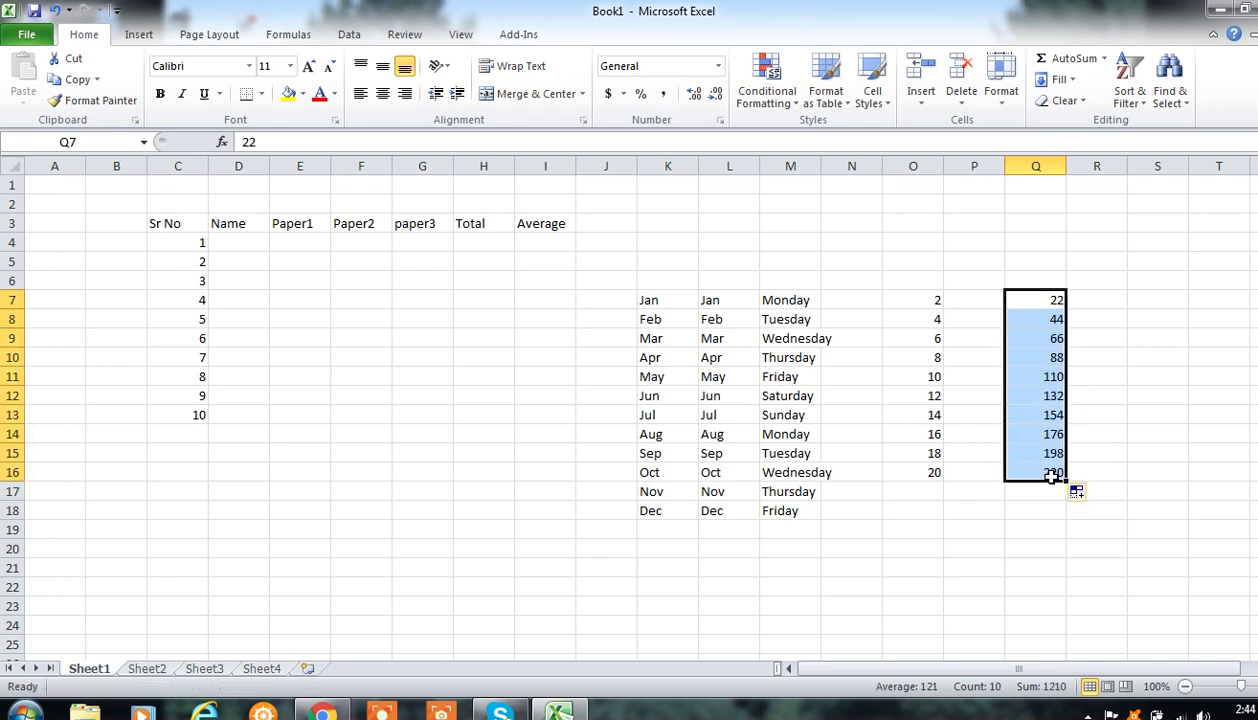
left_click(970, 511)
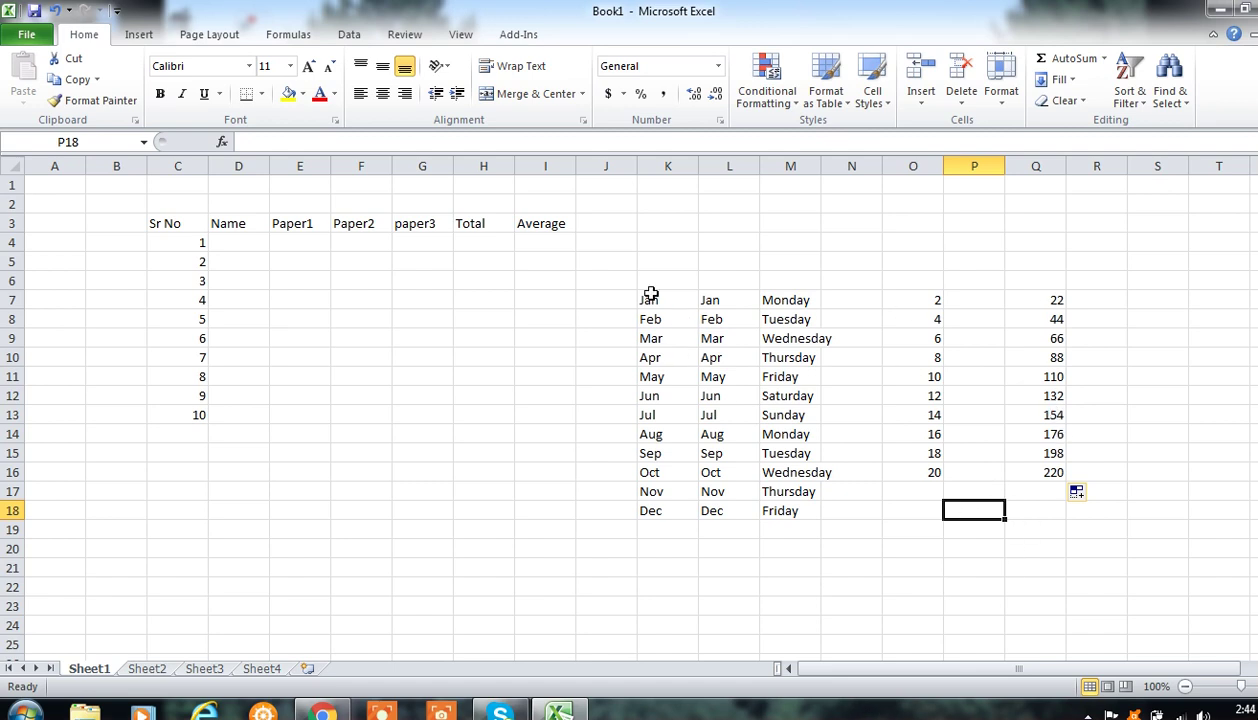
- Clear the practice month, weekday and number series from K7:Q18
left_click_drag(649, 298, 1047, 516)
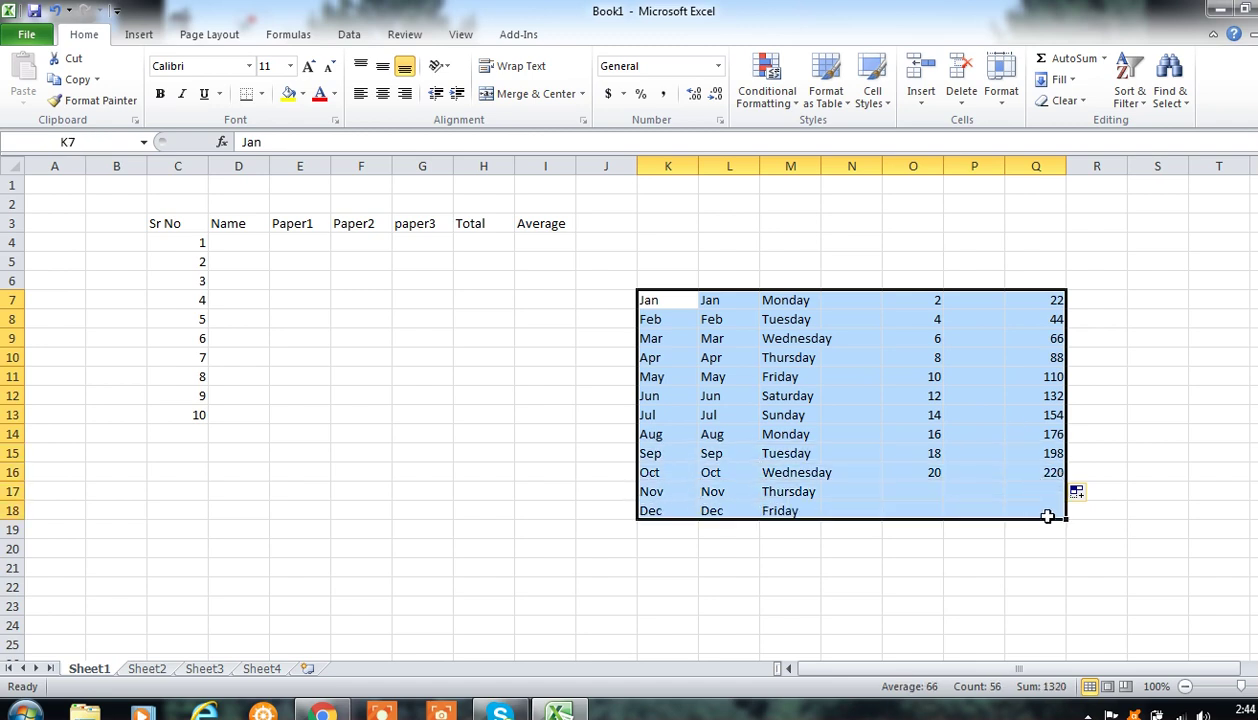
key("Delete")
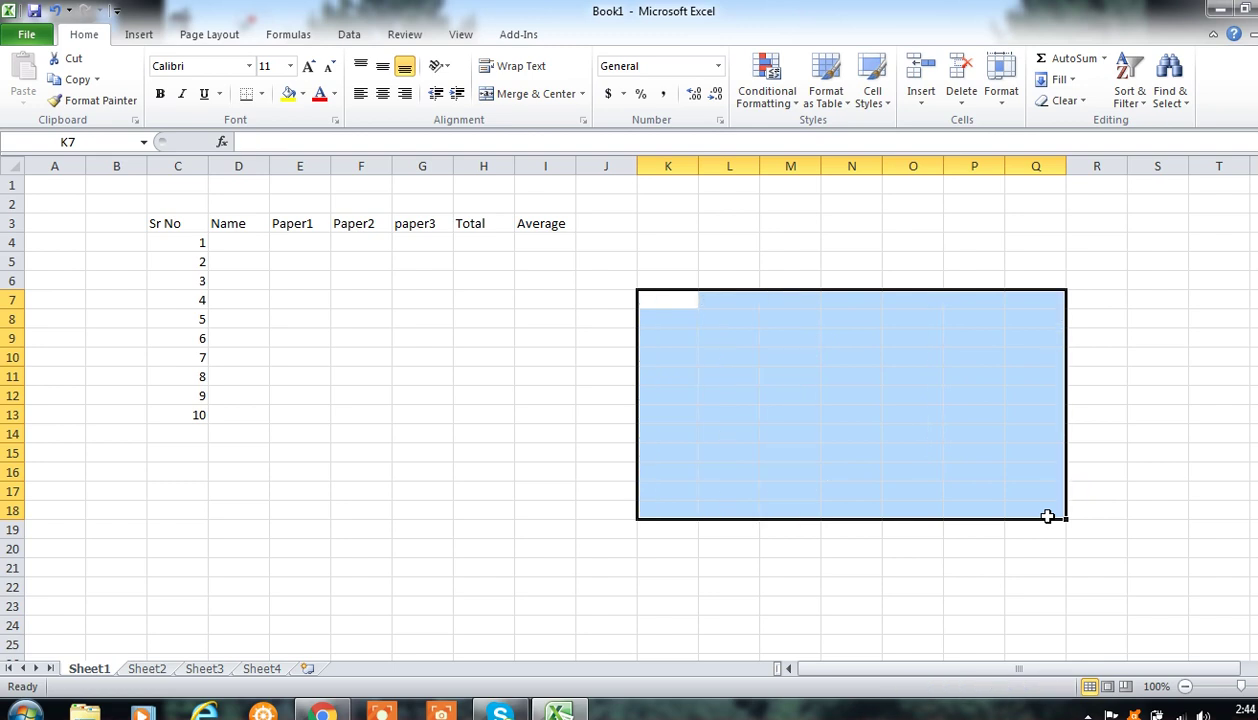
left_click(519, 384)
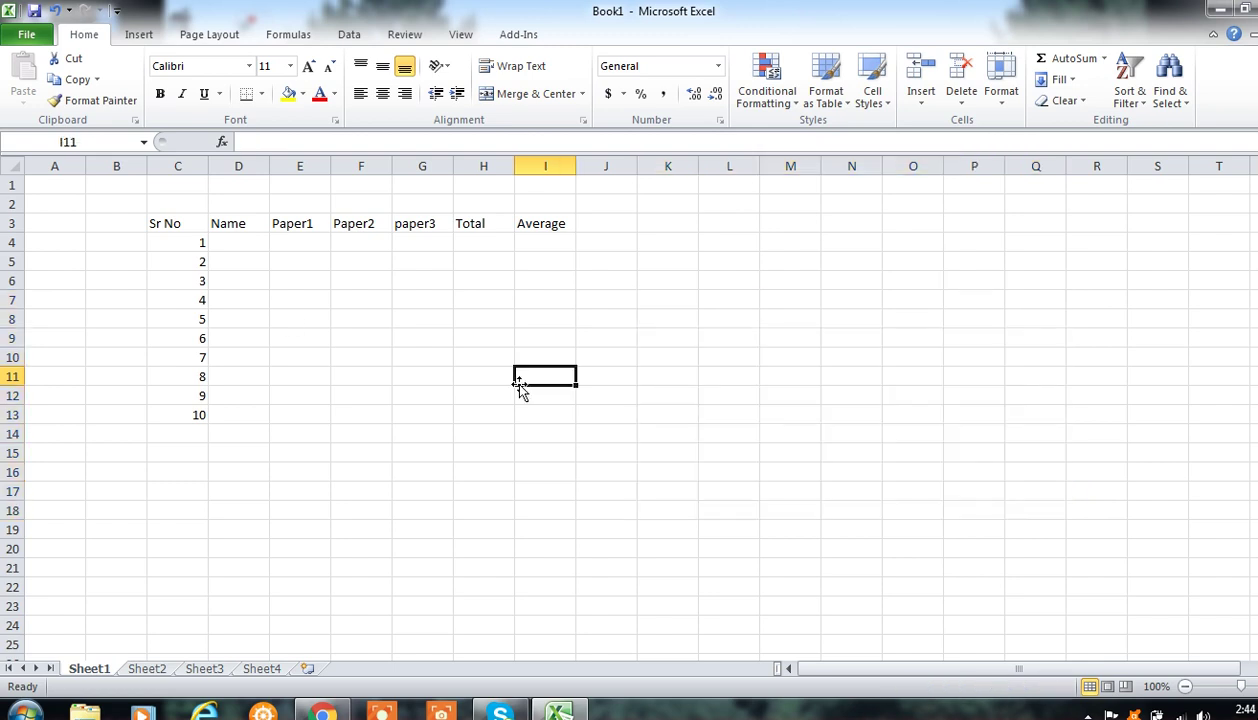
- Enter five student names down D4:D8 beside serial numbers 1 to 5
left_click(241, 246)
type("A")
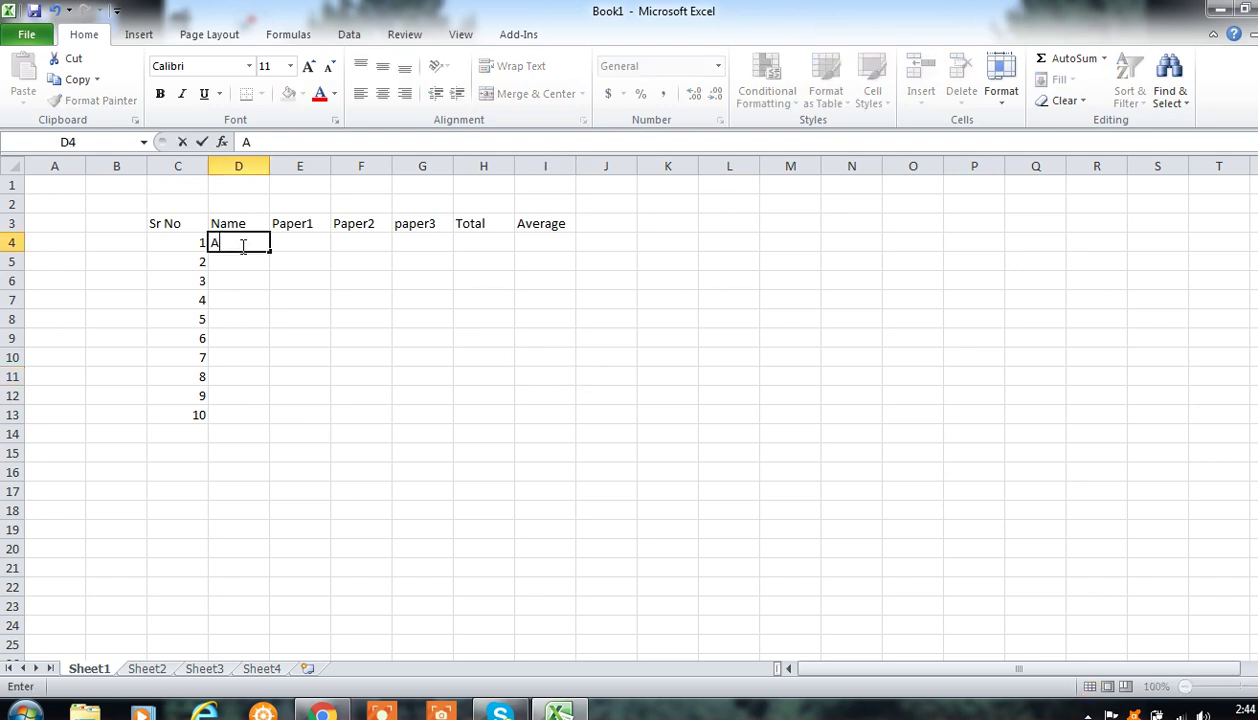
type("nay")
key("Return")
type("Swara")
key("Return")
type("Anushree")
key("Return")
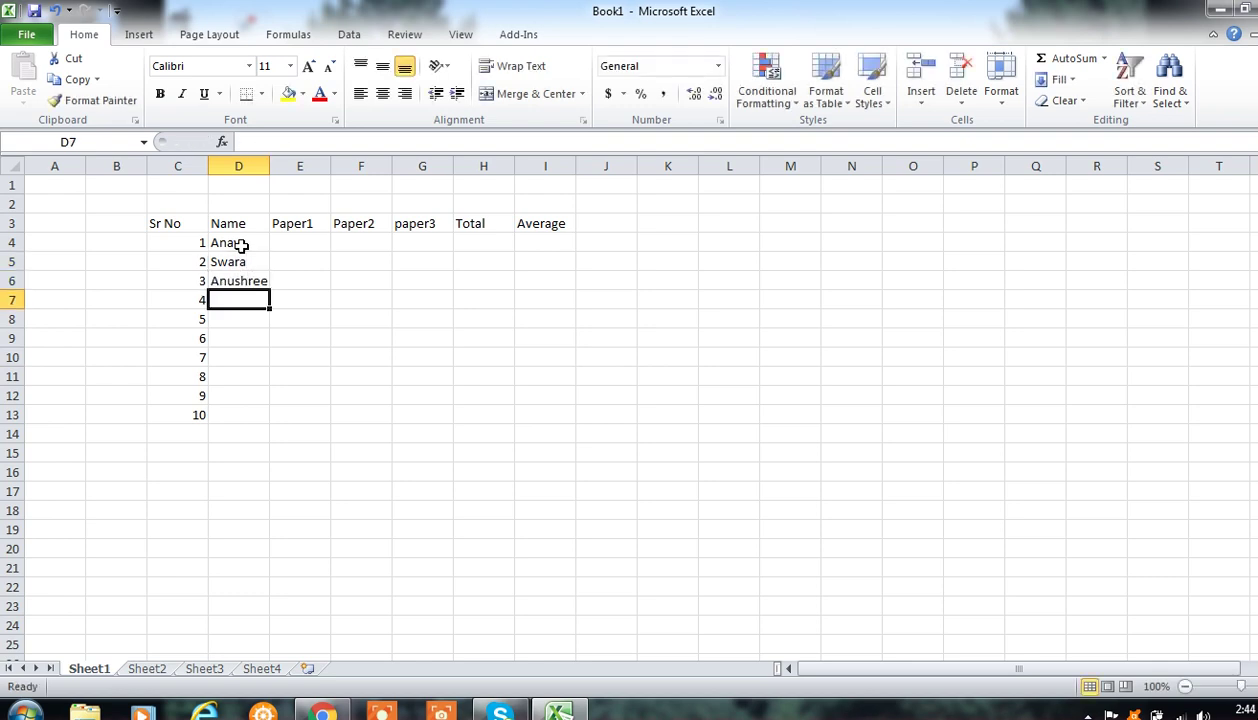
type("She")
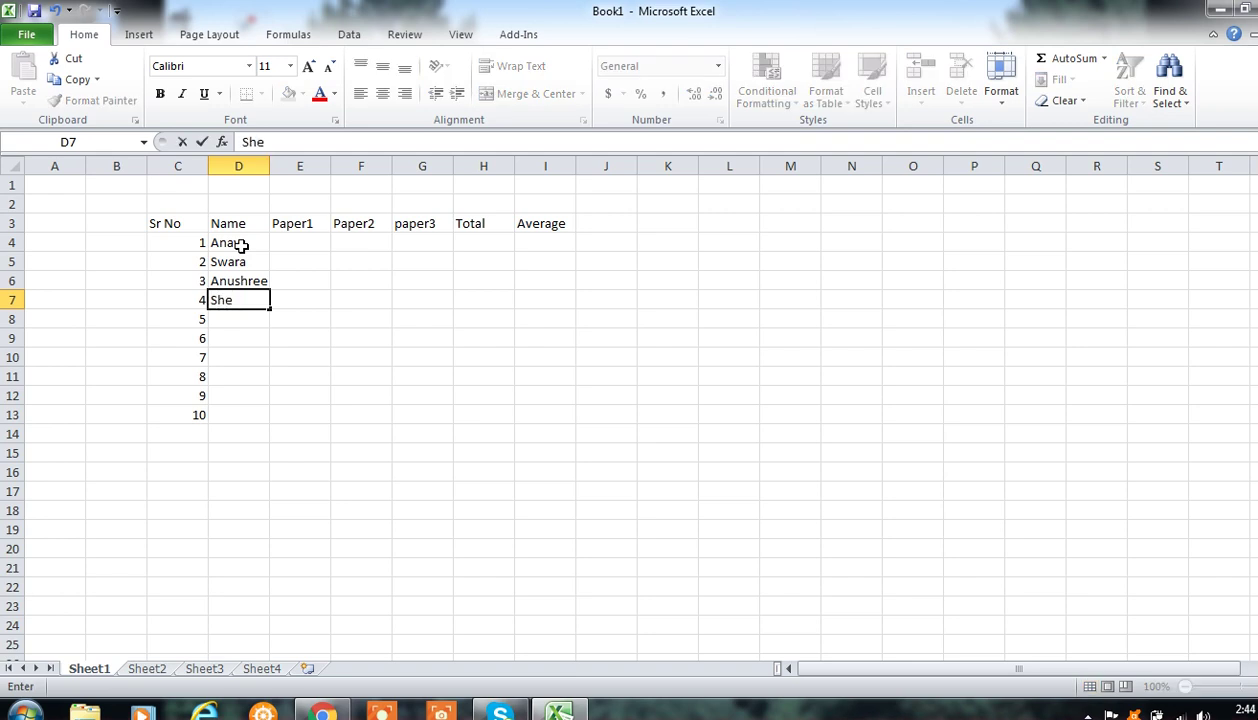
key("BackSpace")
type("rinithi")
key("Return")
type("Mac")
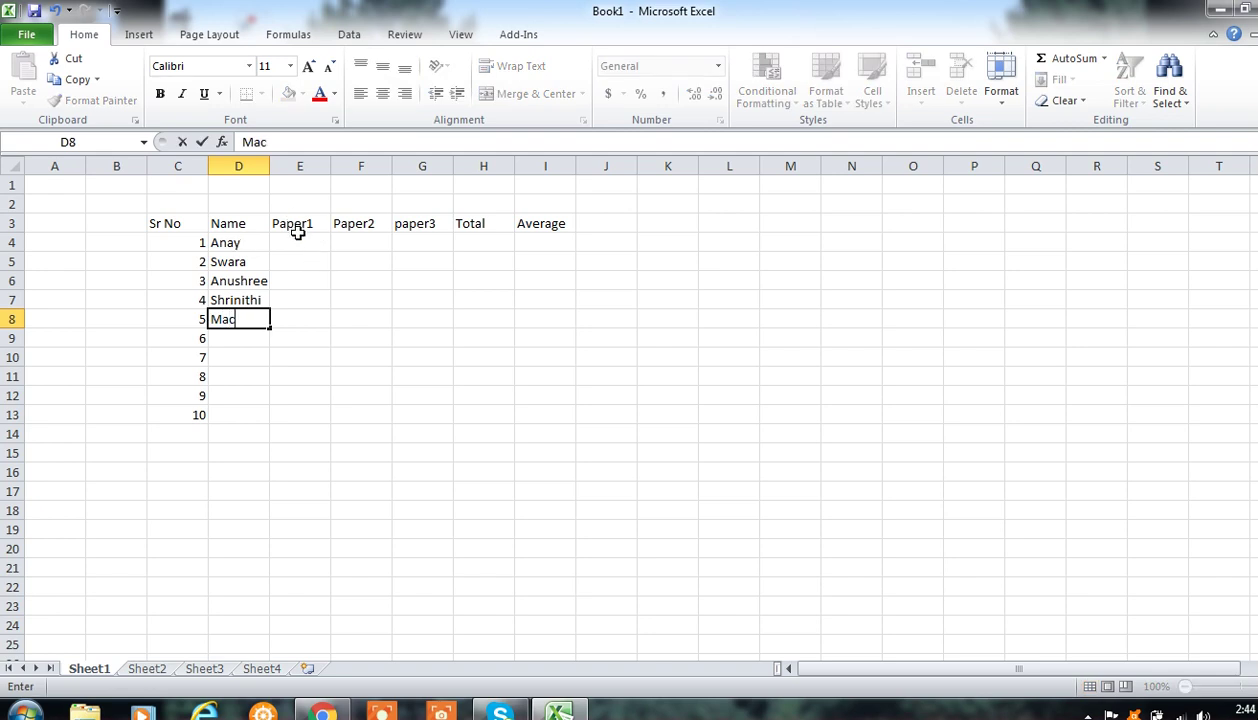
left_click(300, 245)
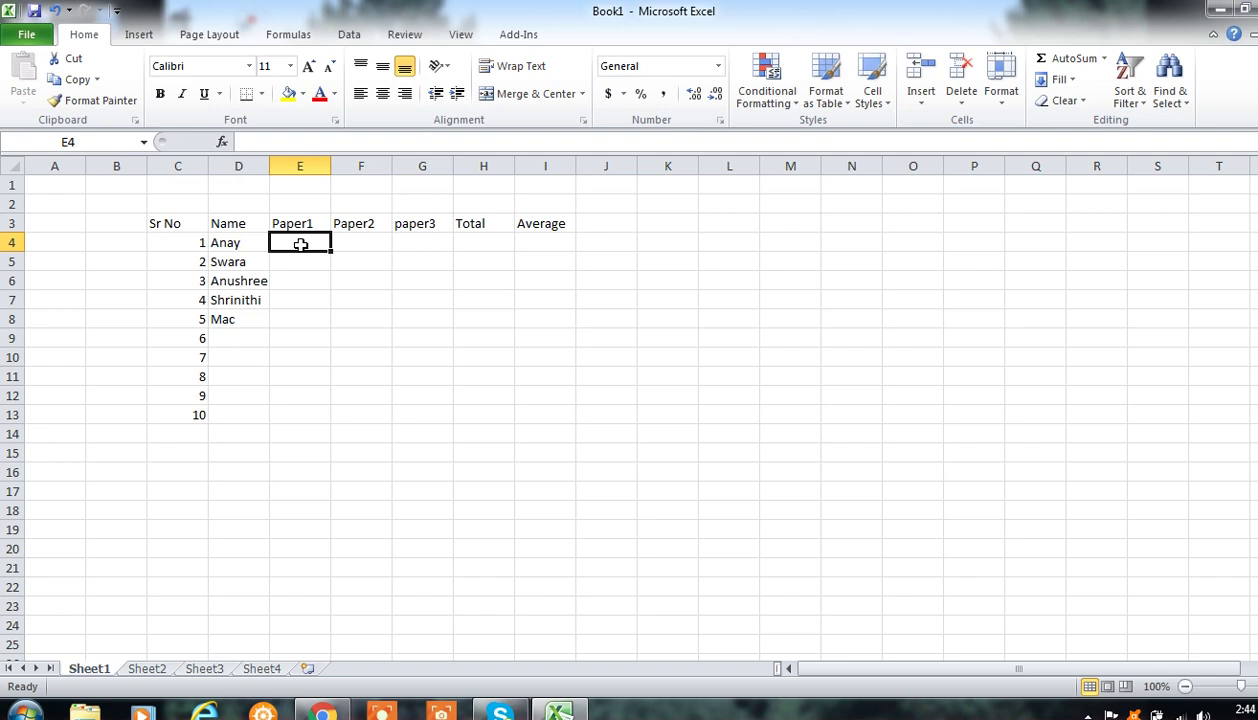
- Enter the Paper1 marks for the five students down column E
type("78")
key("Return")
type("78")
key("Return")
key("Return")
type("56")
key("Return")
key("Up")
key("Up")
type("44")
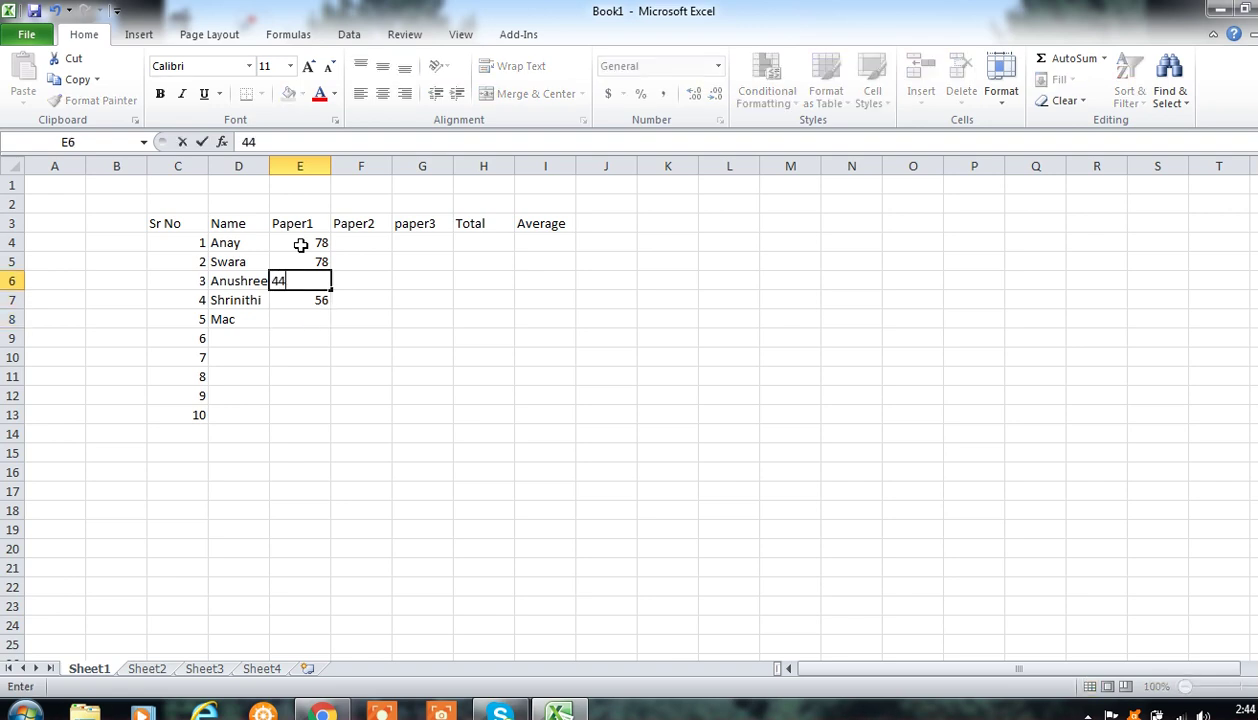
key("Return")
key("Return")
type("98")
key("Return")
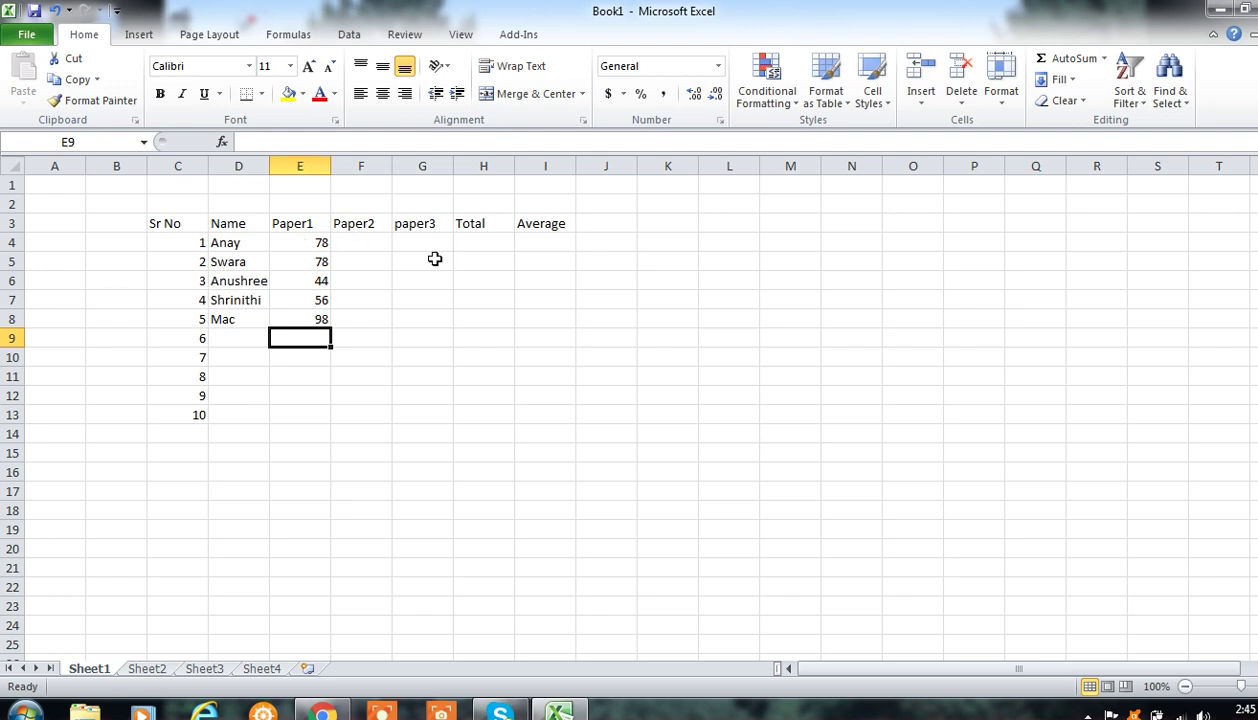
- Enter Paper2 and paper3 marks for the first three students (23; 34, 68; 33, 45)
left_click(378, 243)
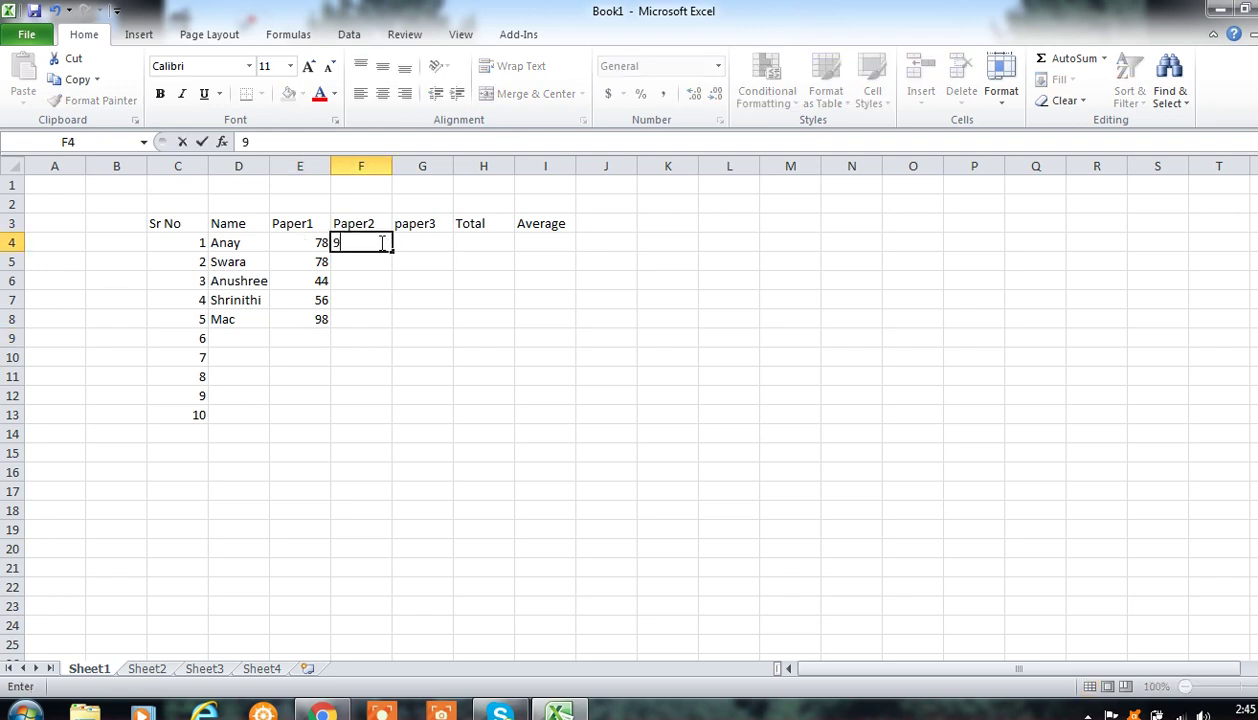
key("Tab")
type("23")
key("Tab")
key("Down")
key("Left")
key("Left")
type("34")
key("Tab")
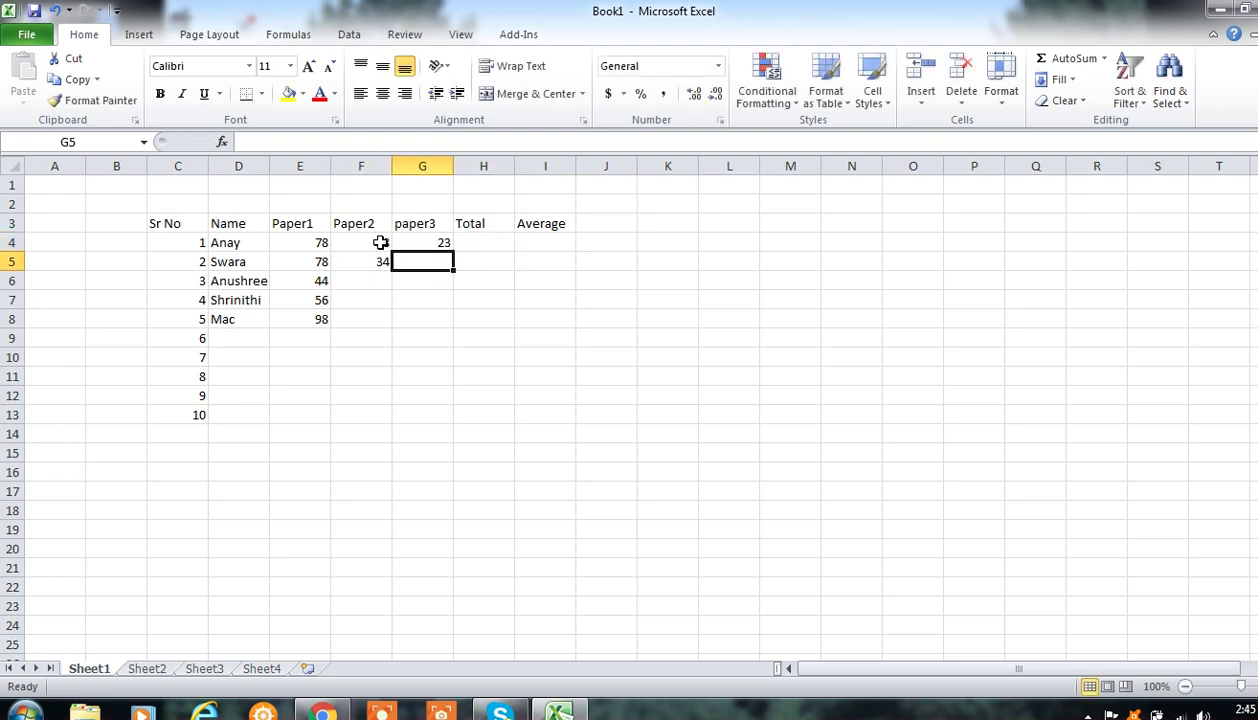
type("68")
key("Return")
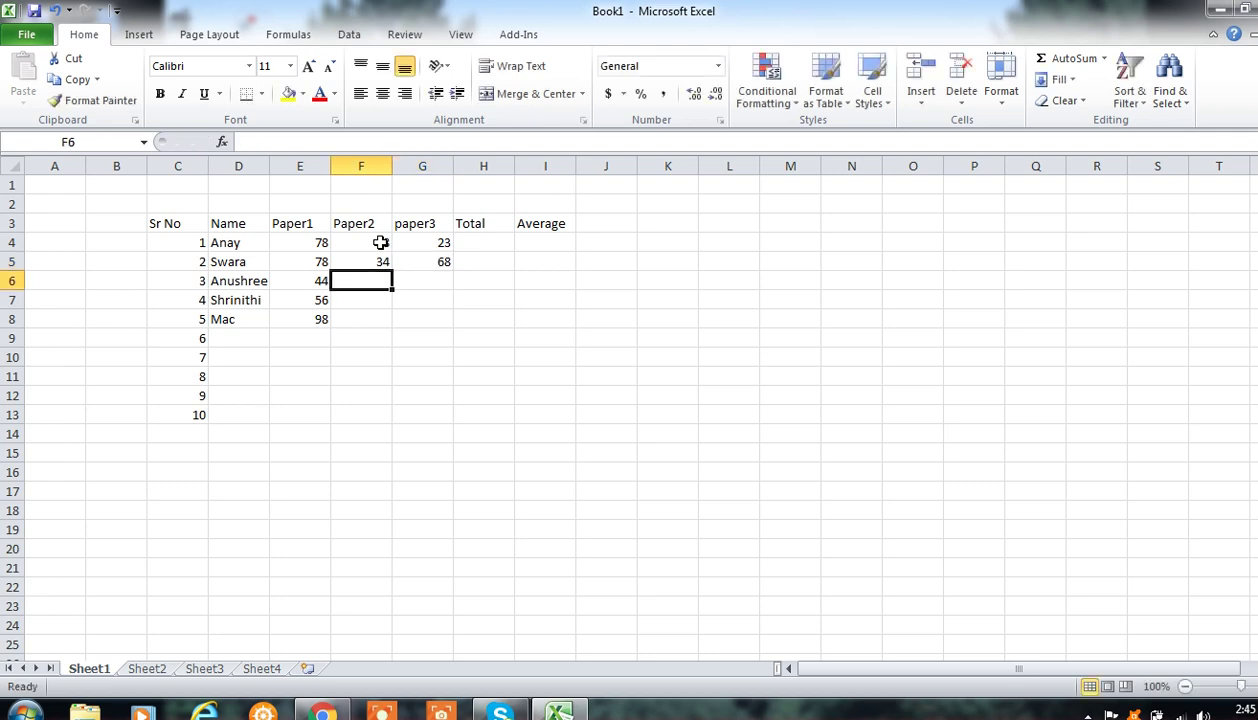
type("33")
key("Tab")
type("45")
key("Tab")
- Enter Paper2 and paper3 marks 22, 34 and 89, 78 for the last two students
key("Down")
key("Left")
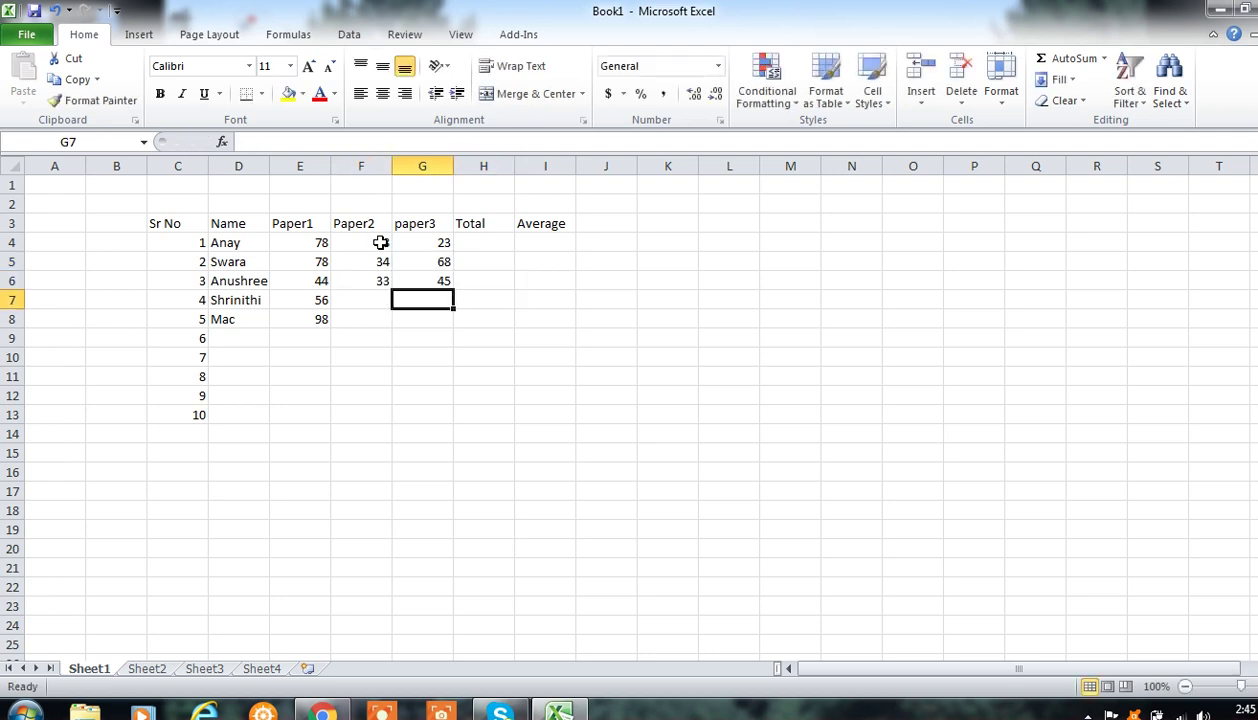
key("Left")
type("22")
key("Tab")
type("34")
key("Tab")
key("Down")
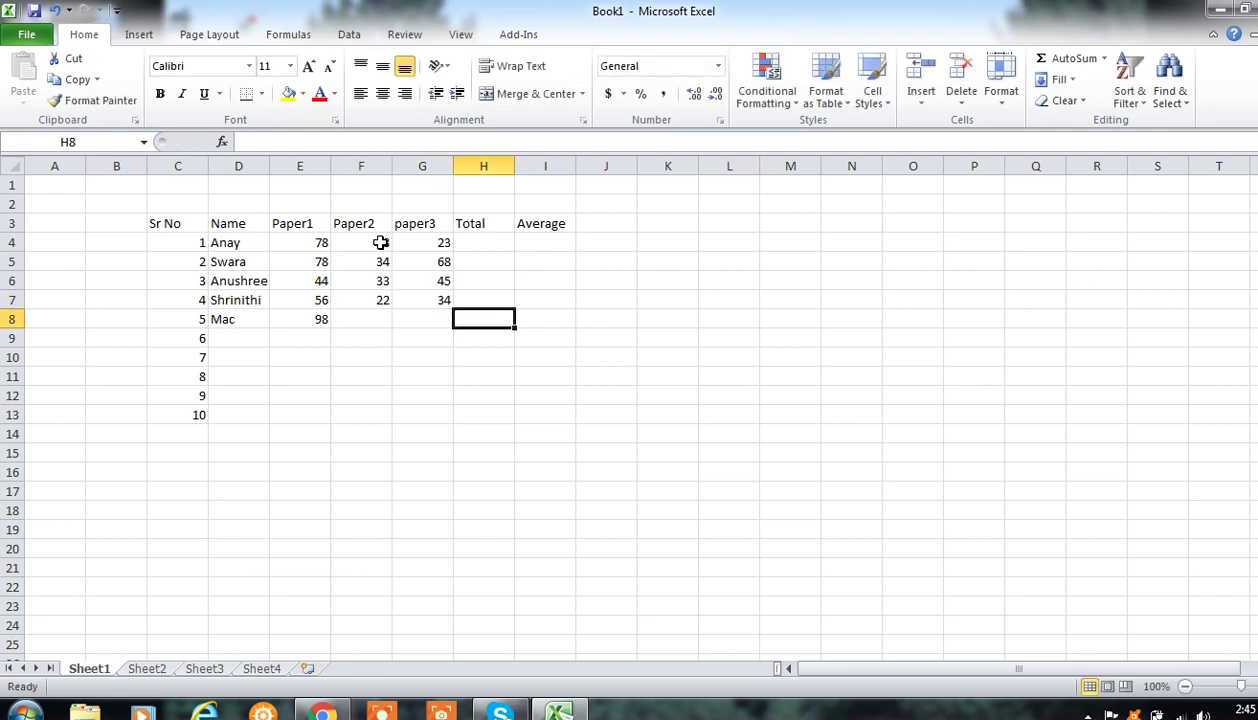
key("Left")
key("Left")
type("8")
key("Tab")
type("78")
key("Tab")
- Delete the leftover serial numbers 6 to 10 from C9:C13
left_click_drag(185, 330, 205, 422)
key("Delete")
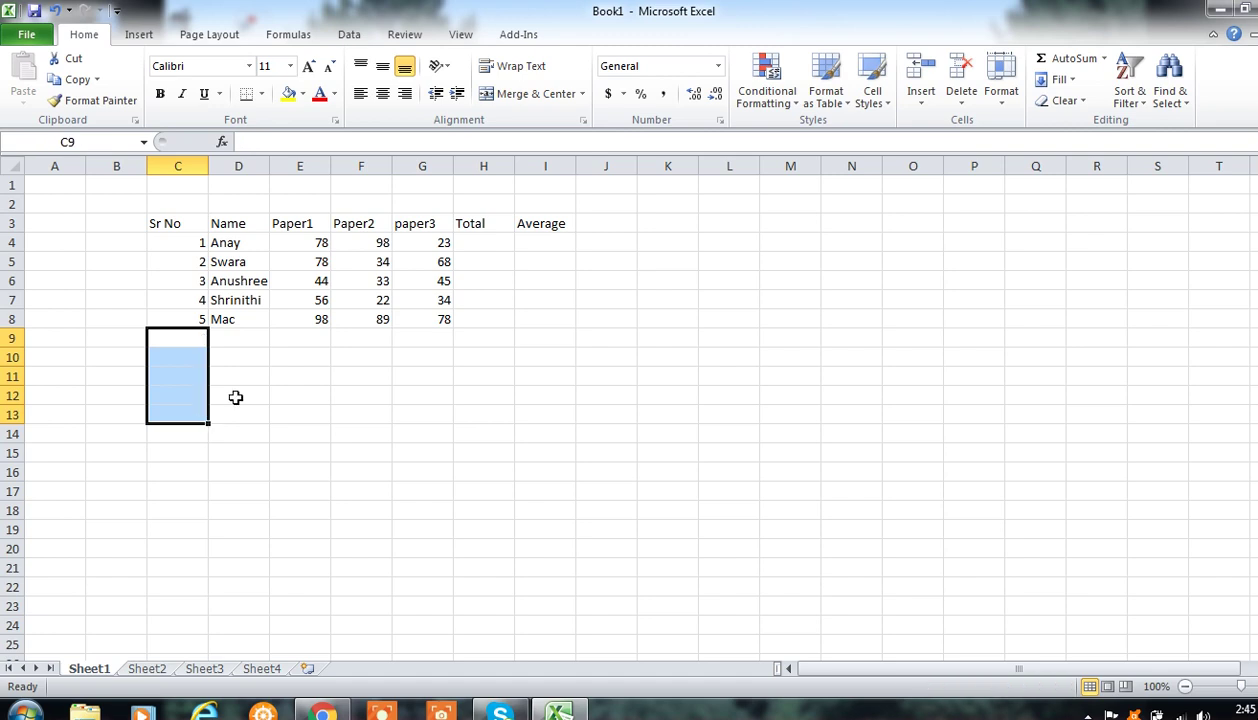
left_click(306, 352)
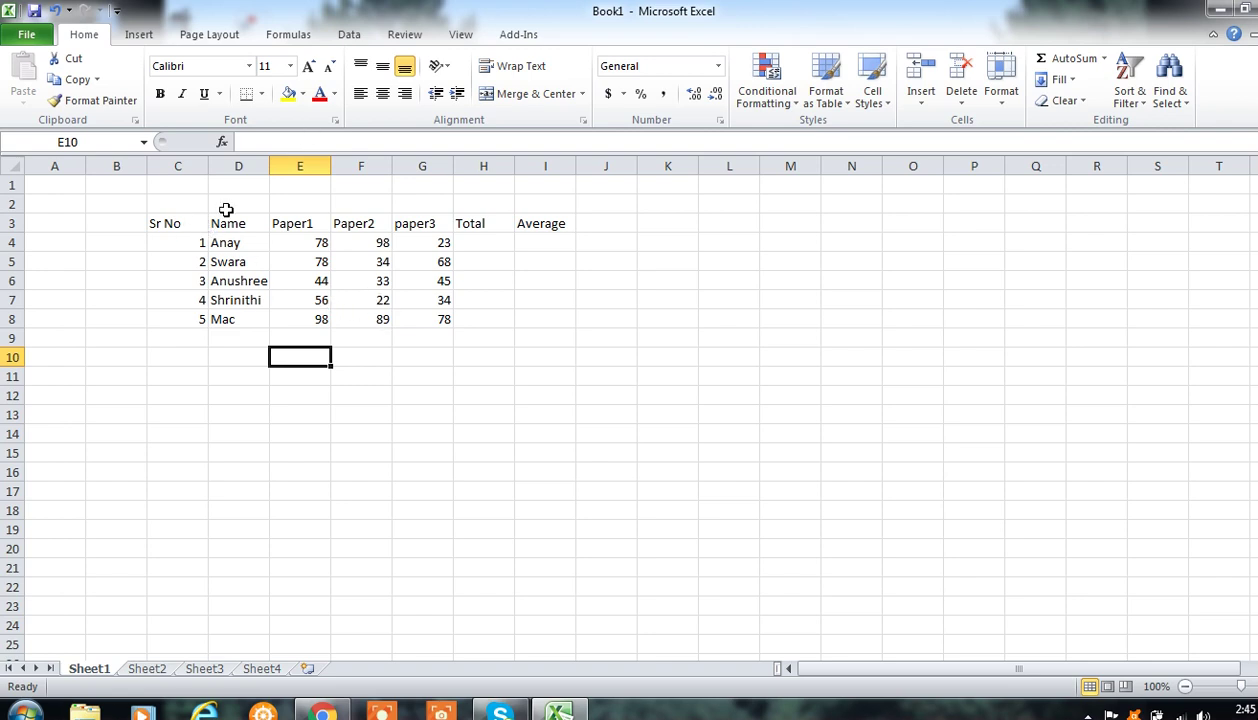
- Apply All Borders to the table range C3:I8
left_click_drag(183, 227, 522, 324)
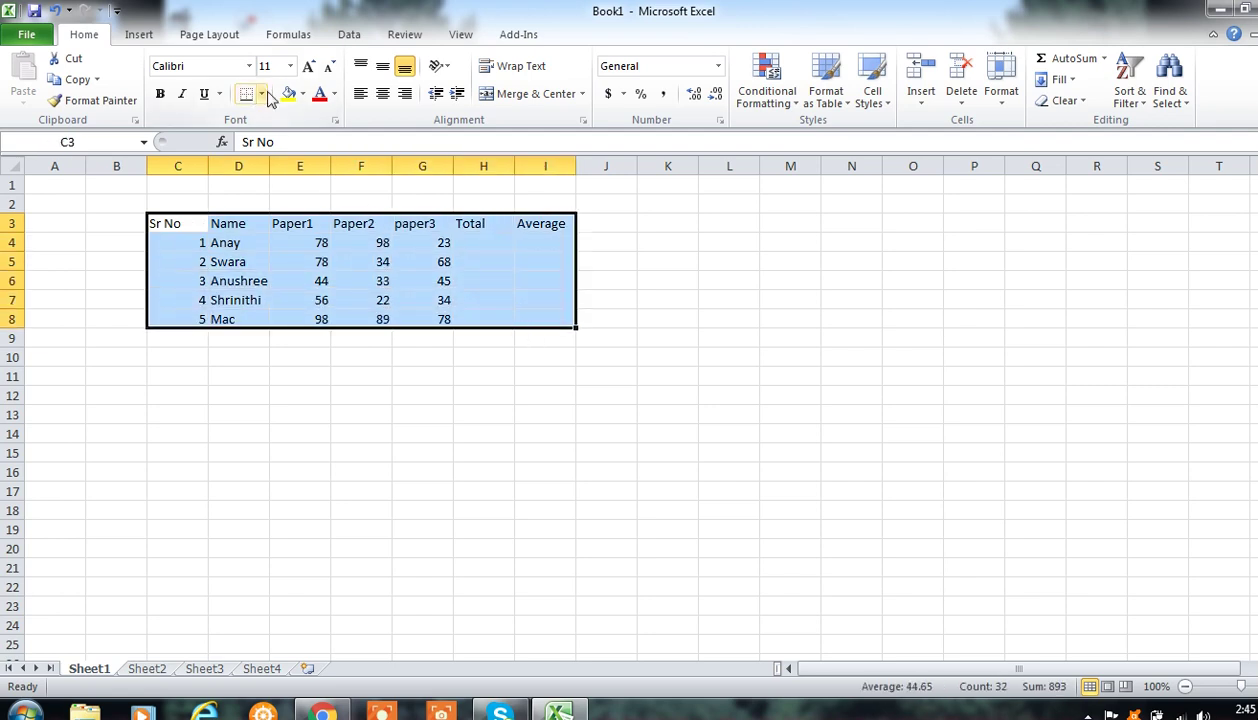
left_click(261, 94)
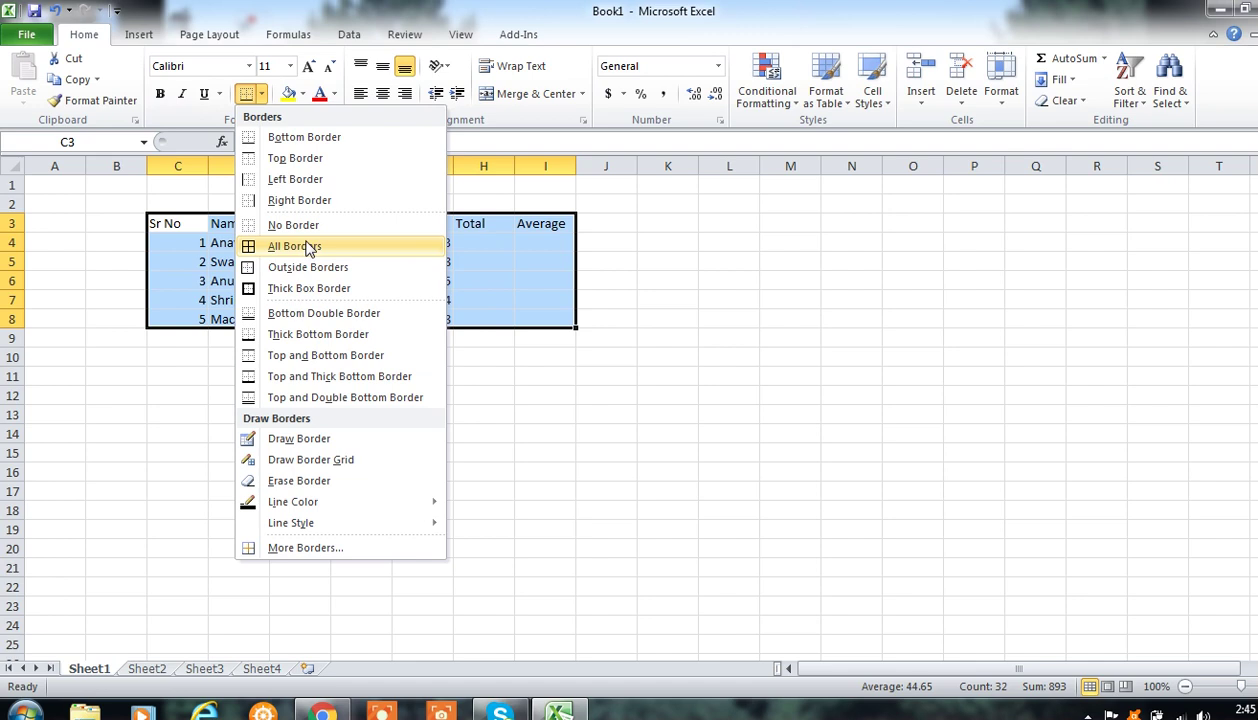
left_click(305, 247)
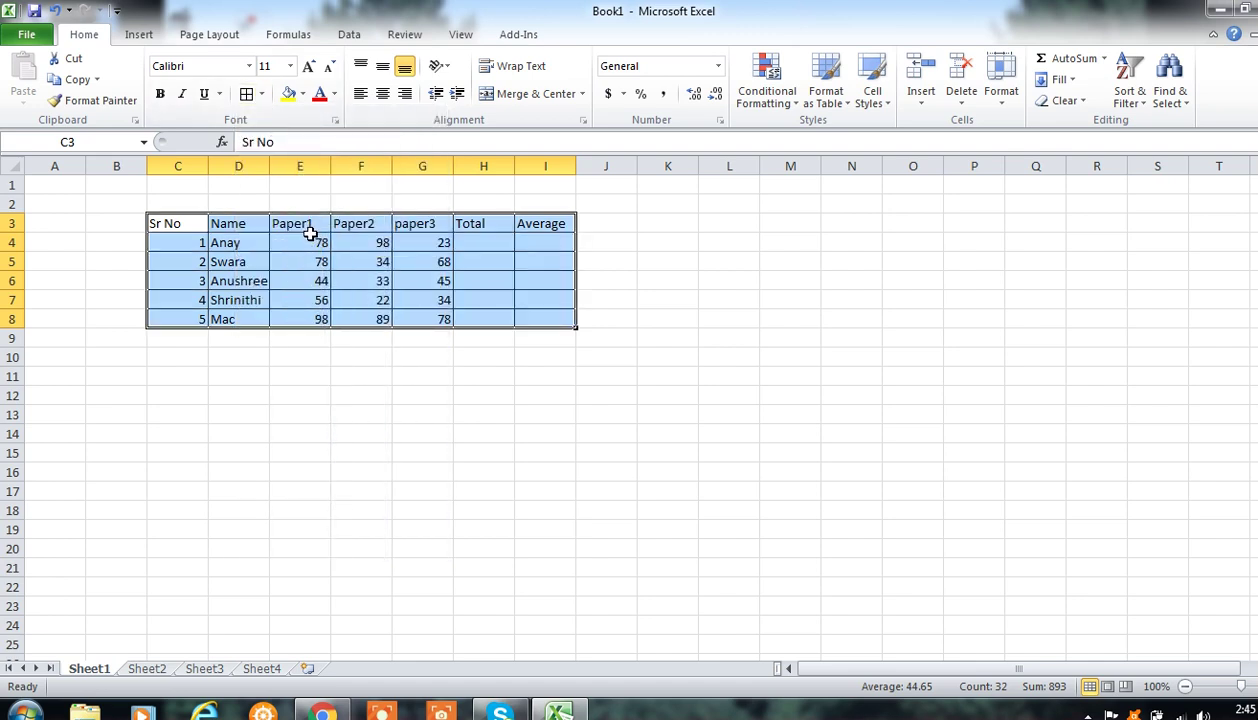
- Browse the Borders menu again, close it without changes, and deselect the table
left_click(261, 95)
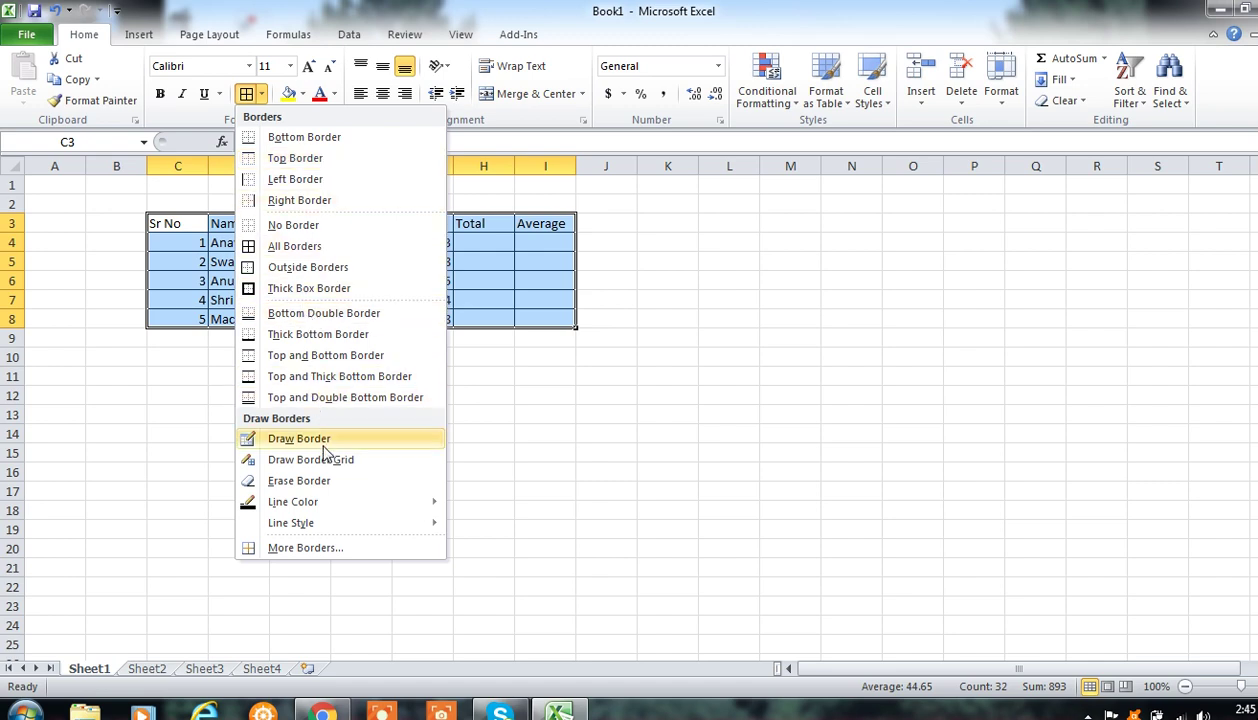
mouse_move(331, 513)
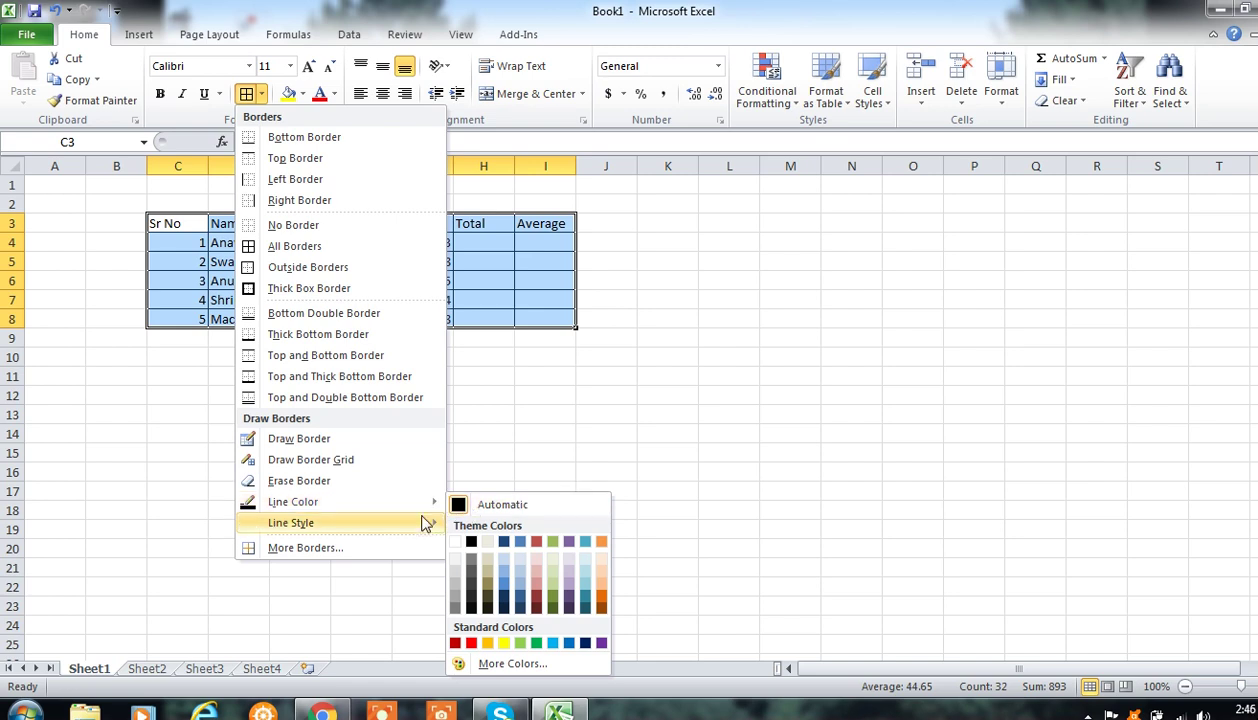
mouse_move(418, 524)
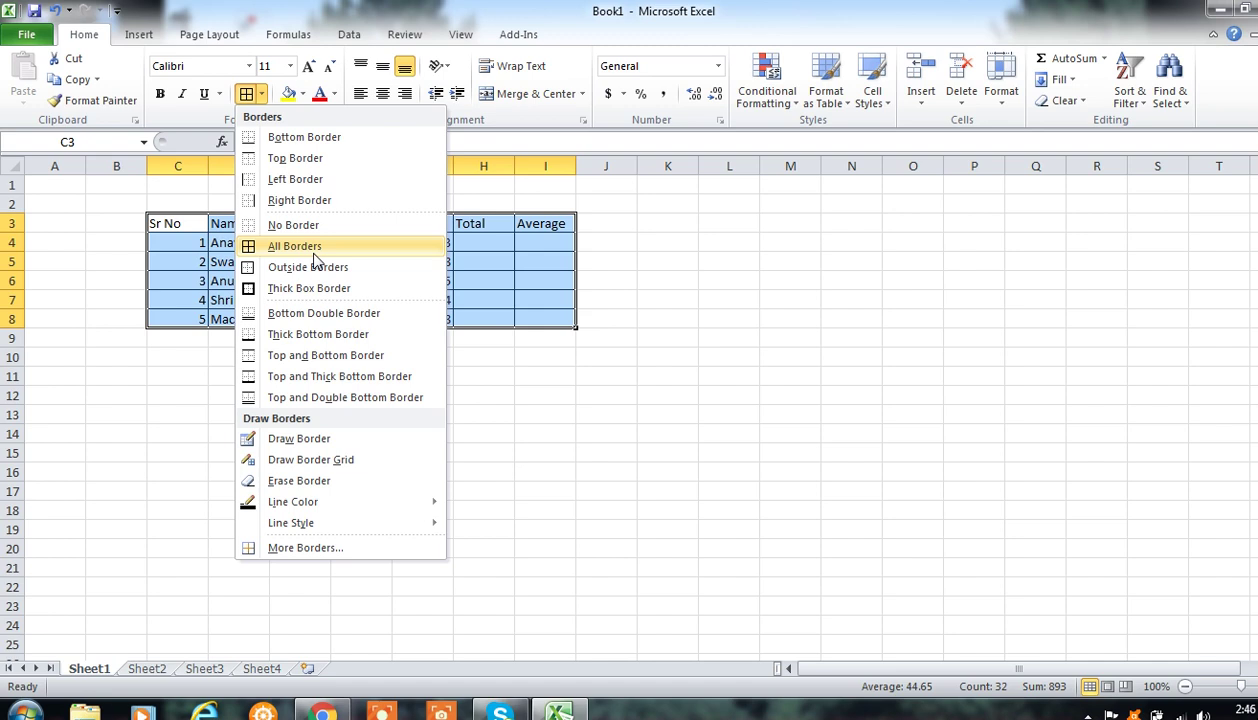
left_click(492, 368)
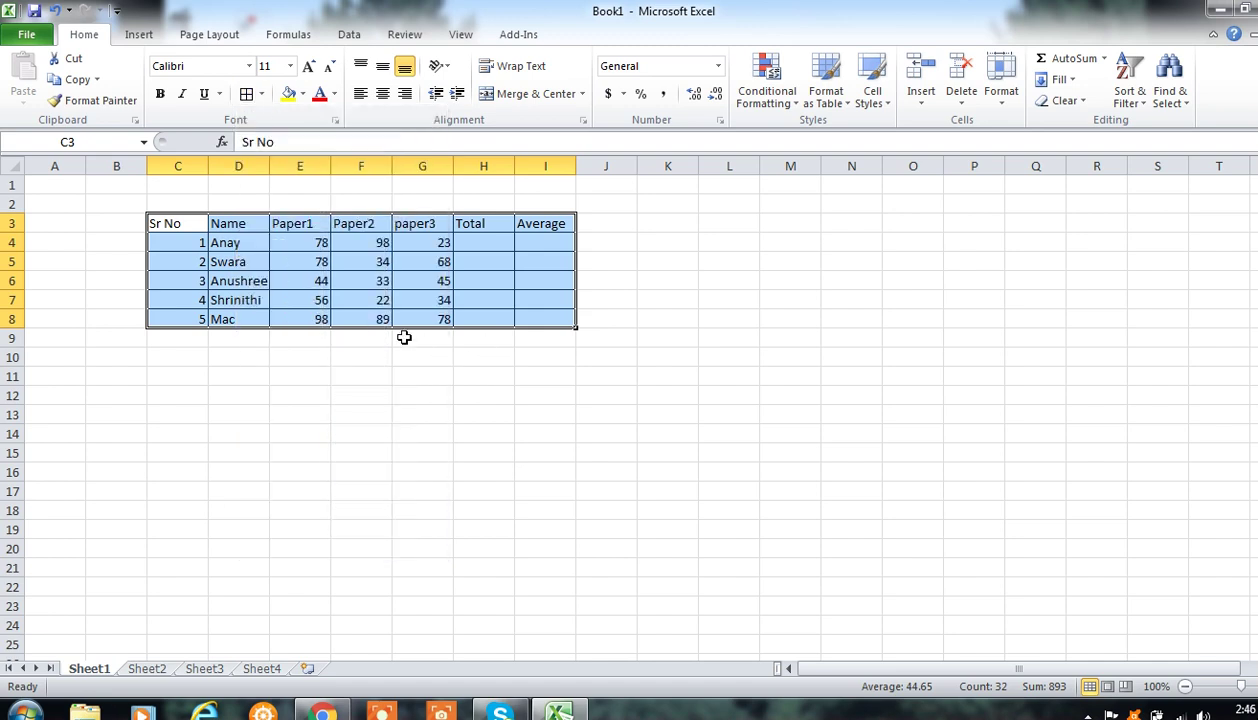
left_click(325, 278)
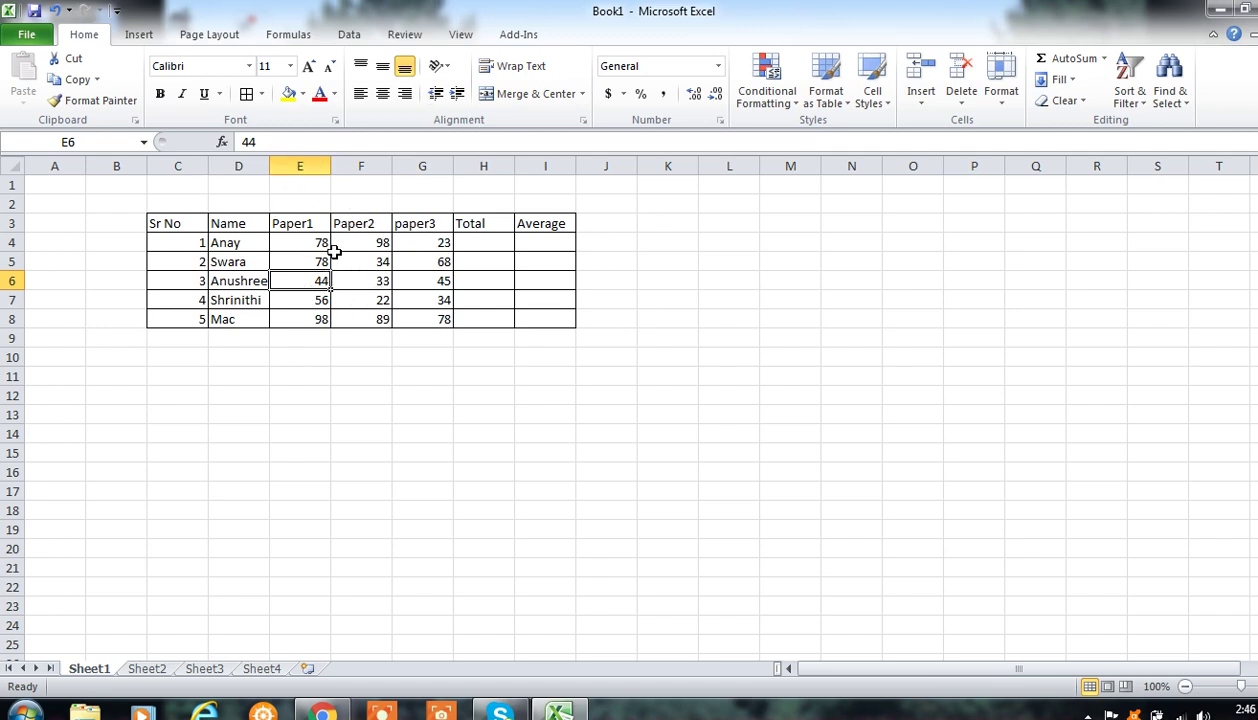
- Enter the title 'SYBSC class record for sem-I' in cell D2
left_click(251, 201)
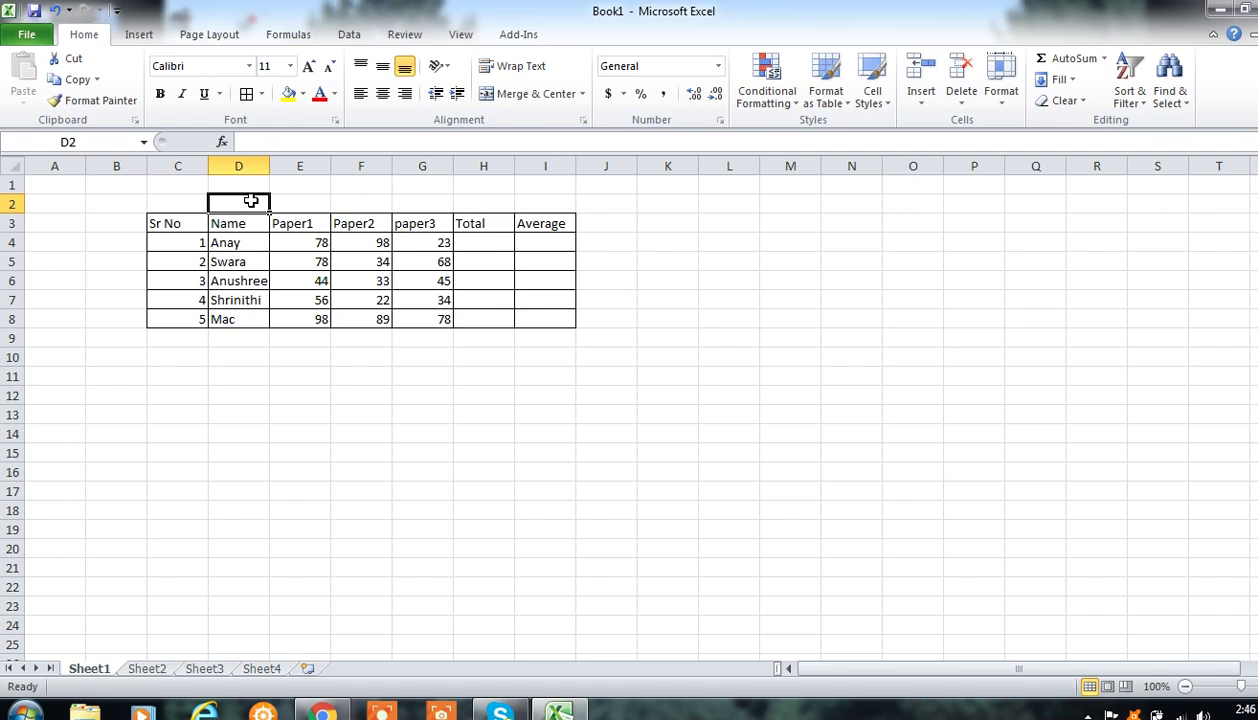
type("P")
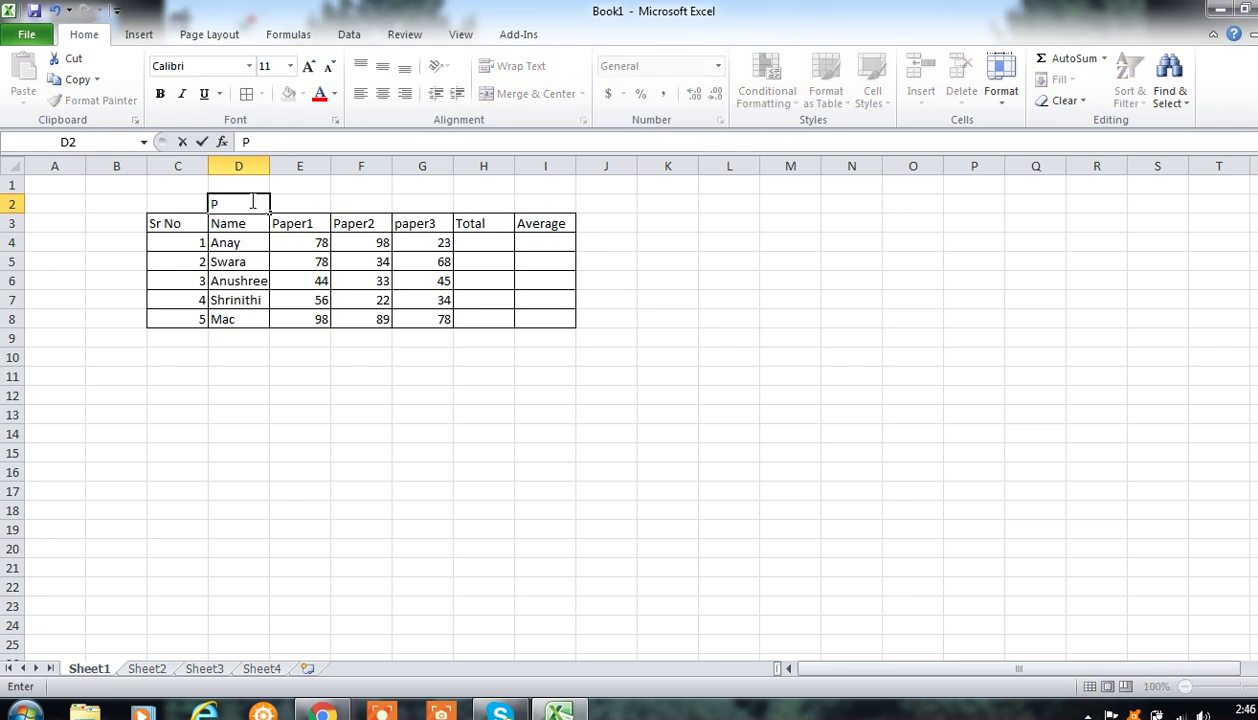
key("BackSpace")
type("SYBSC clas")
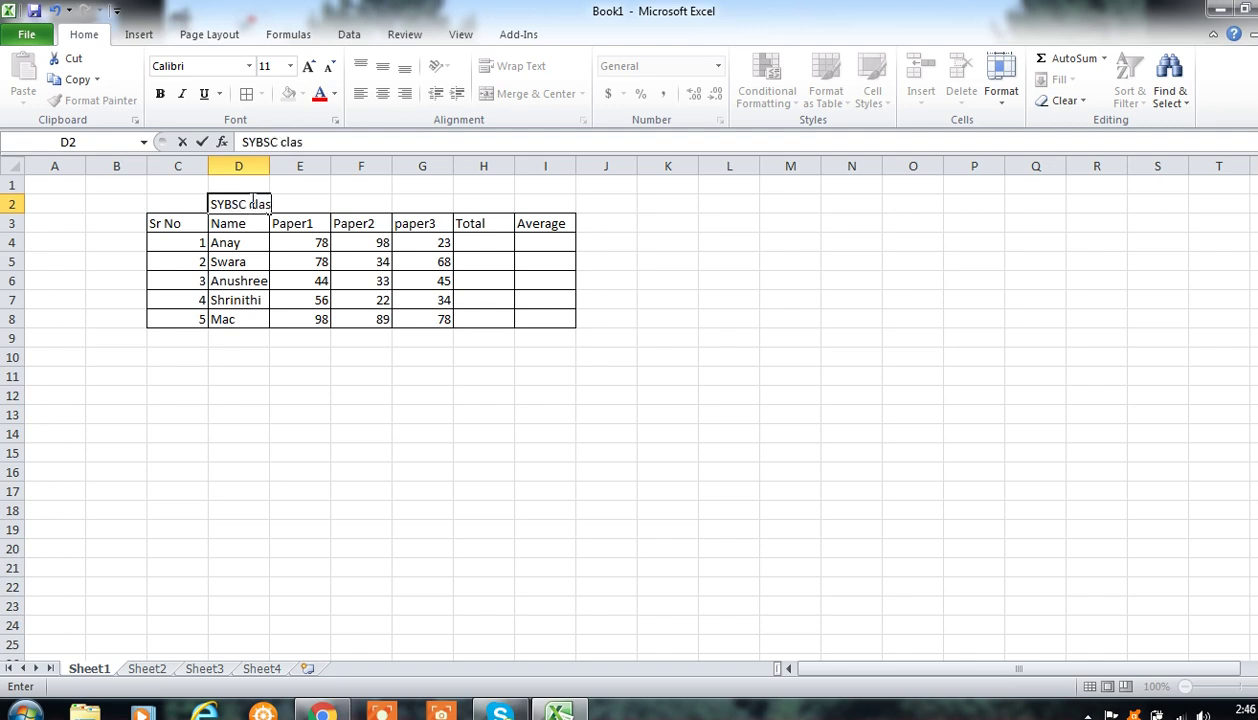
type("s record fo")
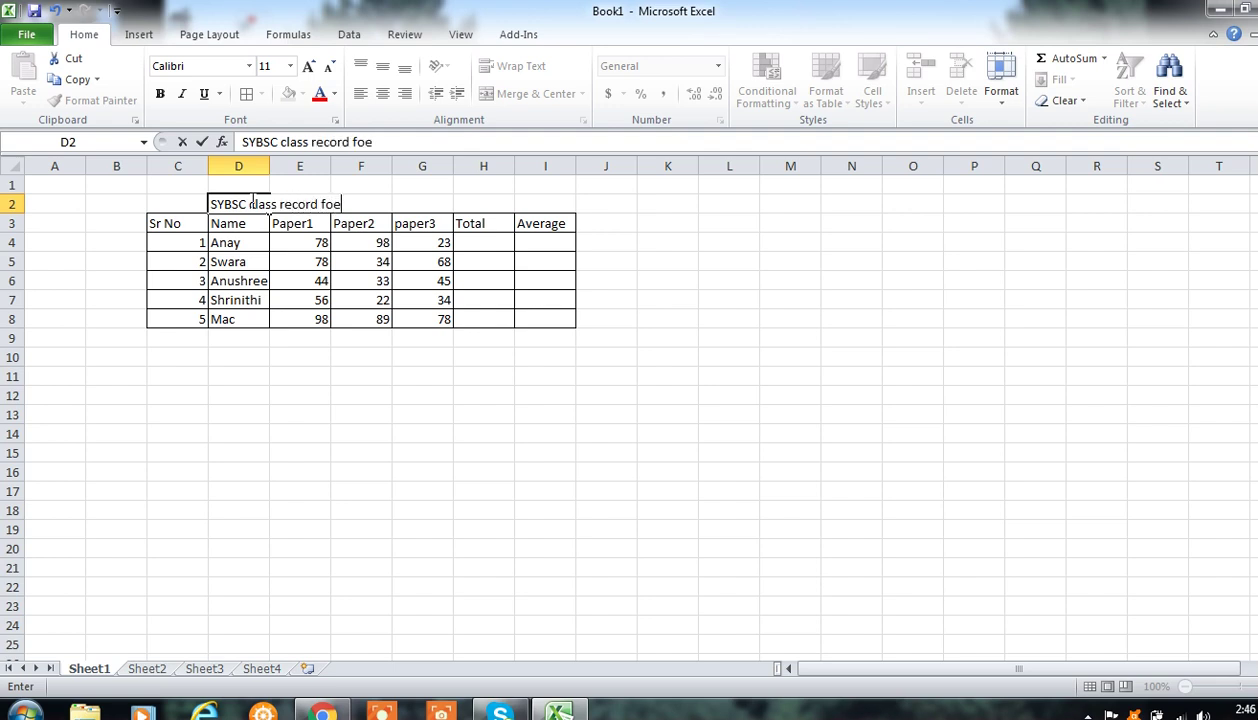
type("r sem-I")
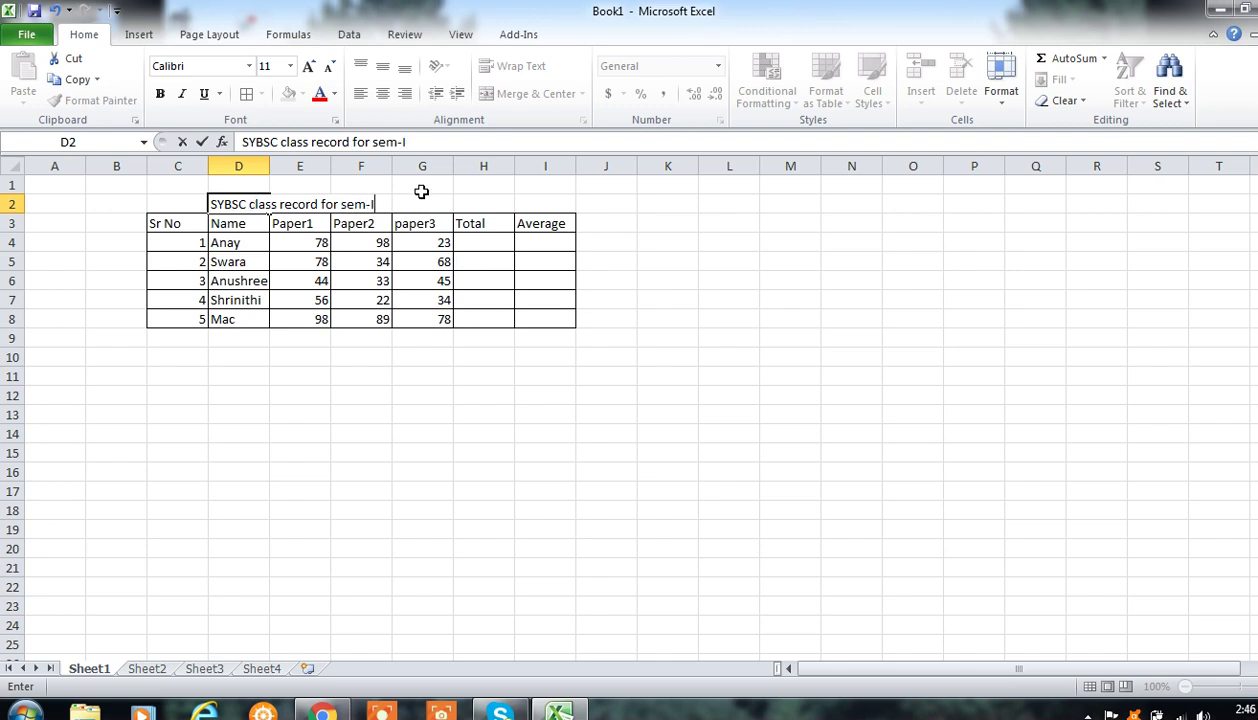
left_click(414, 392)
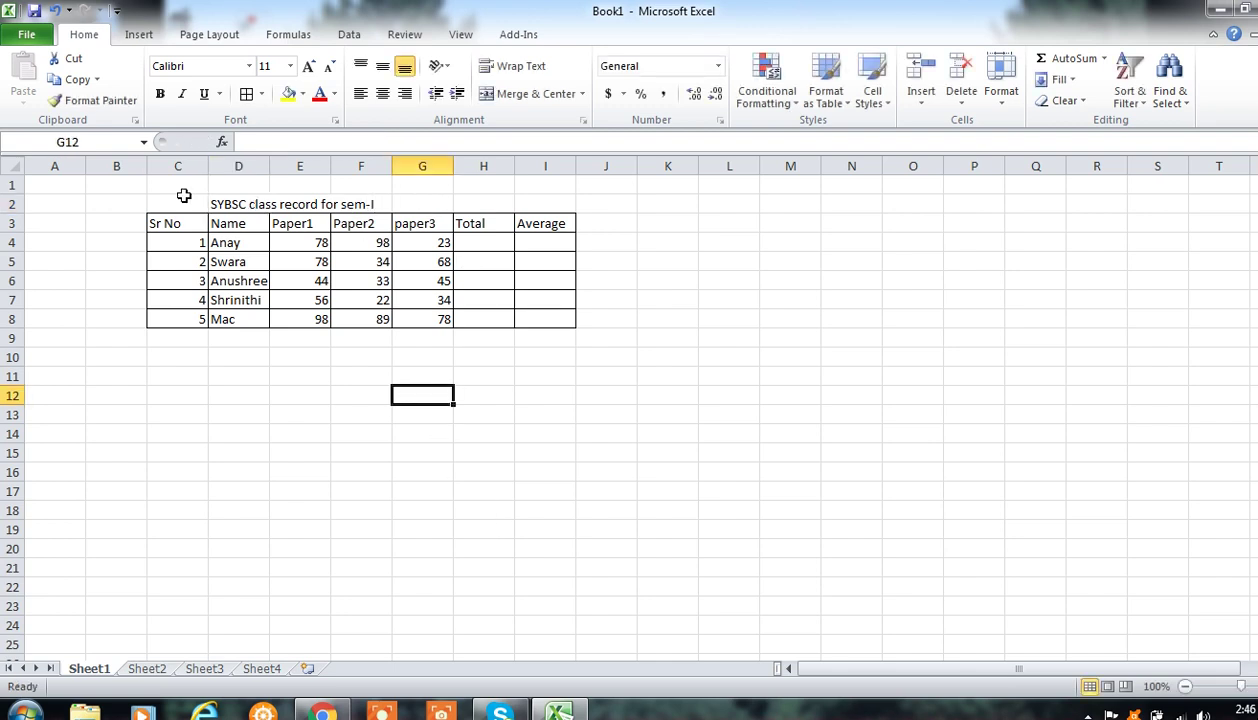
left_click(239, 200)
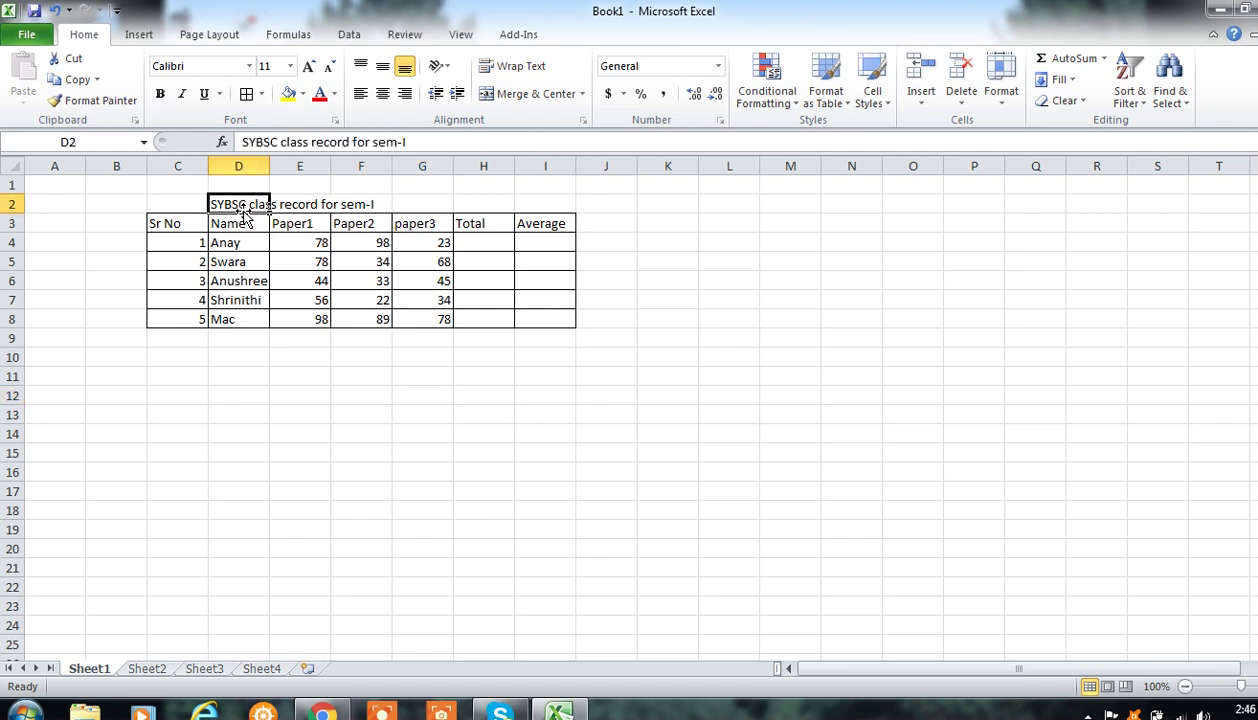
- Enter the value 4 in cell E2
left_click(309, 204)
type("4")
left_click(317, 391)
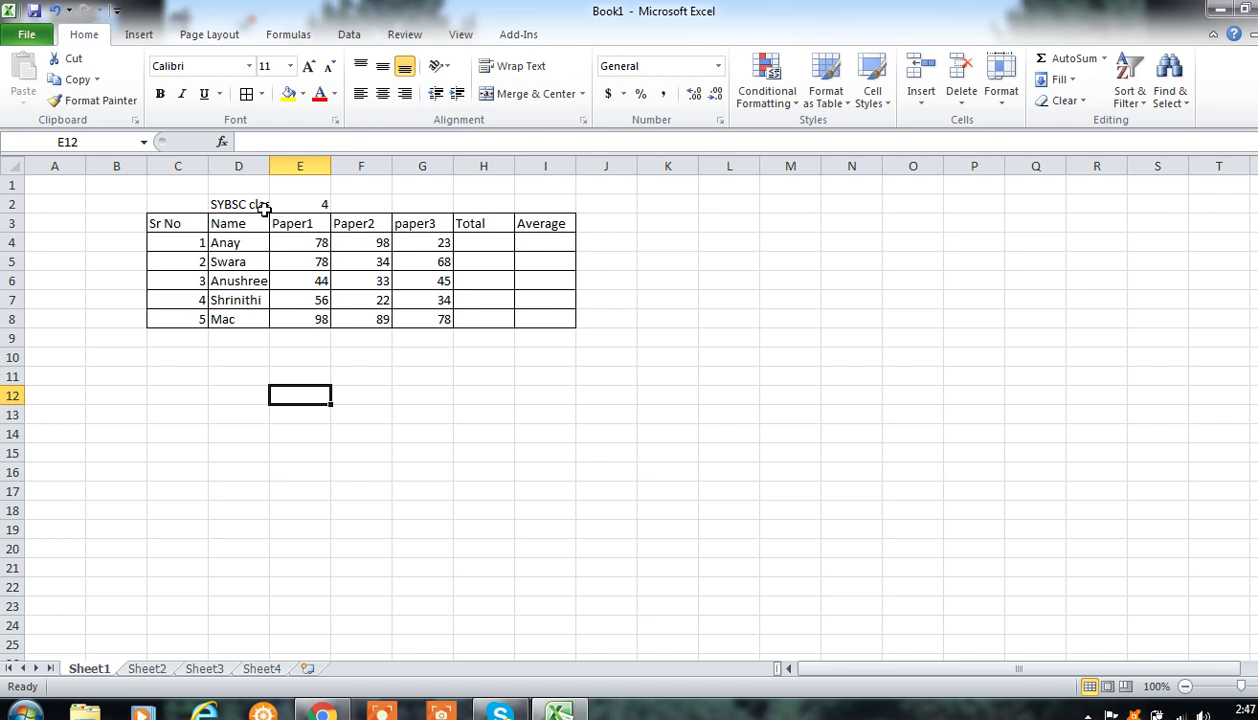
- Merge and centre D2:G2 around the title, accepting that the 4 is discarded
left_click(247, 205)
left_click_drag(247, 205, 410, 205)
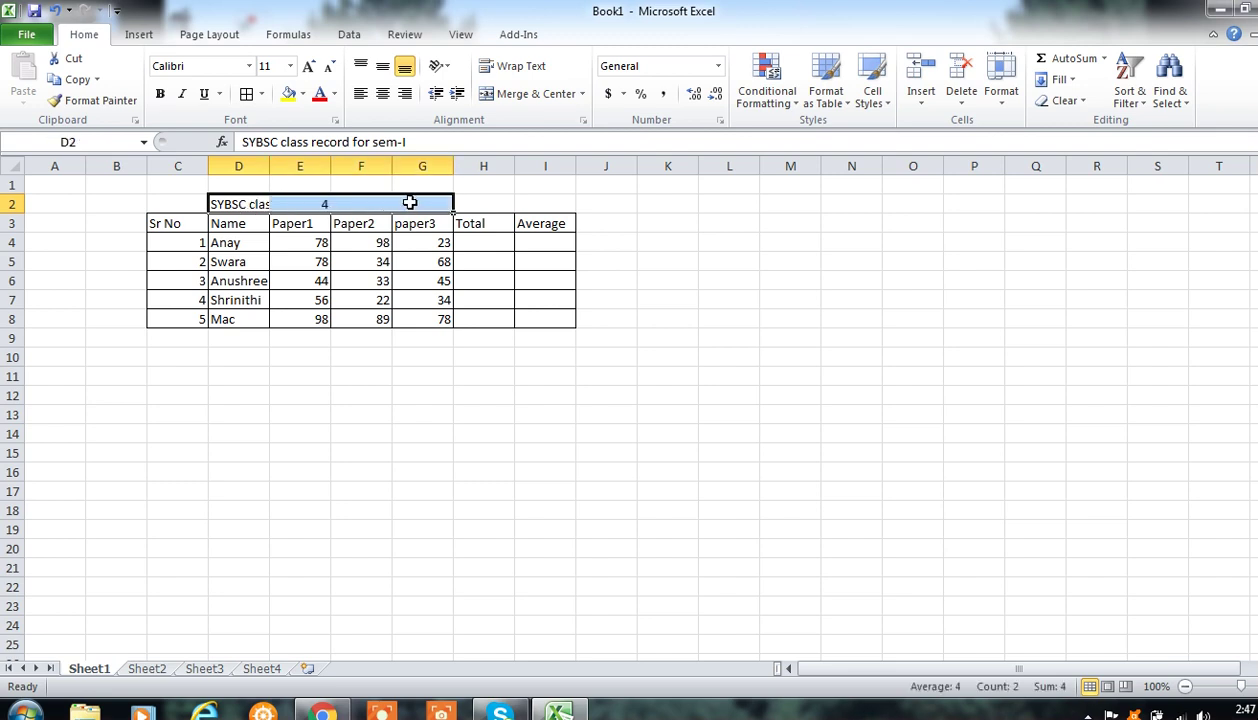
left_click(534, 96)
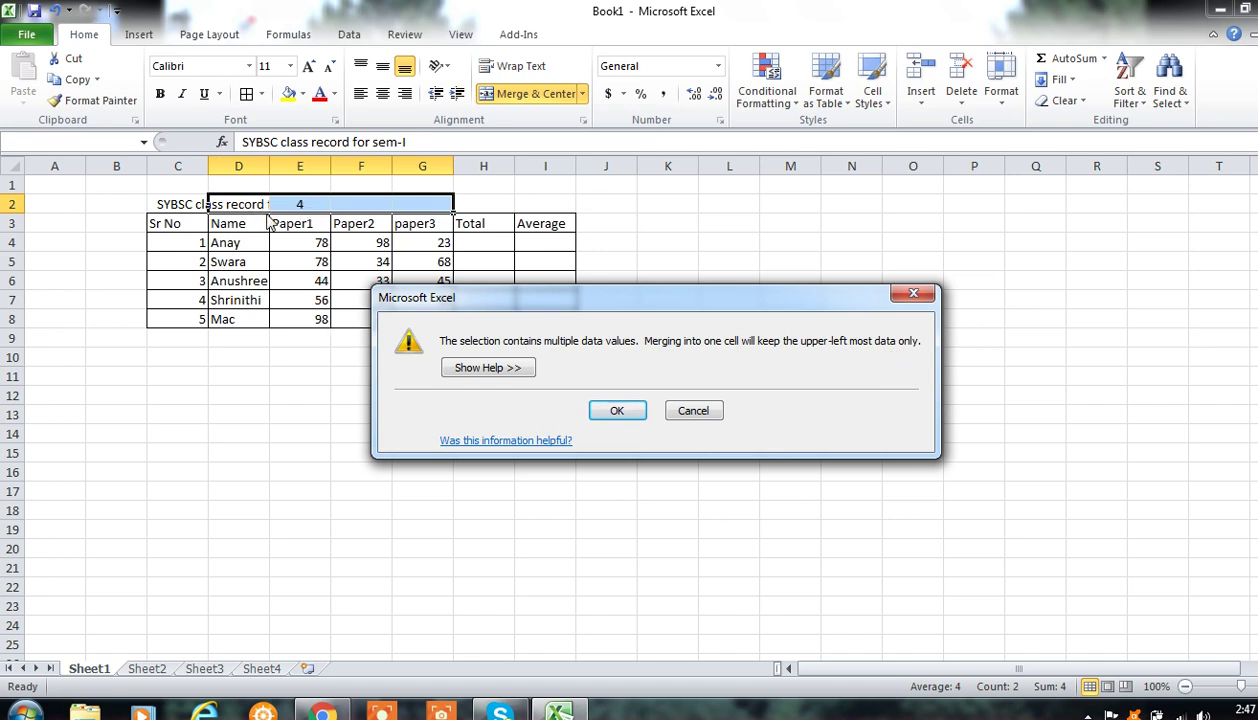
left_click(610, 407)
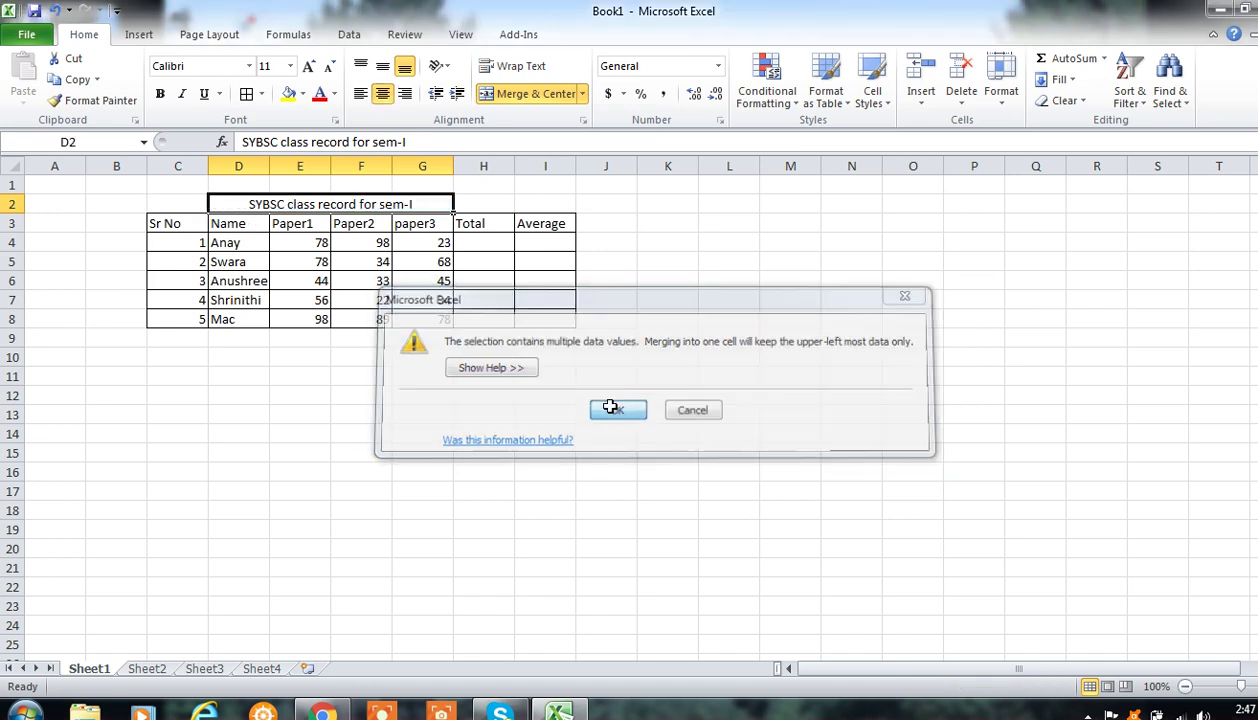
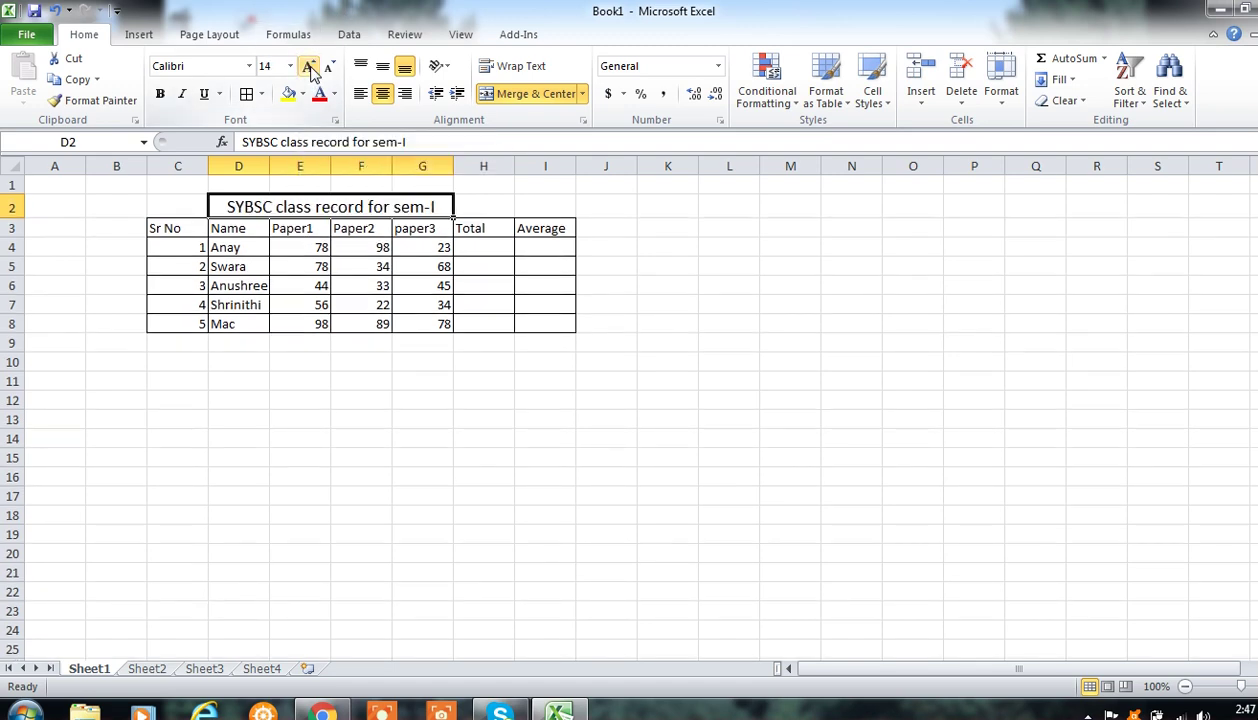
- Format the merged title 'SYBSC class record for sem-I' as bold 14-pt Times New Roman
left_click(163, 100)
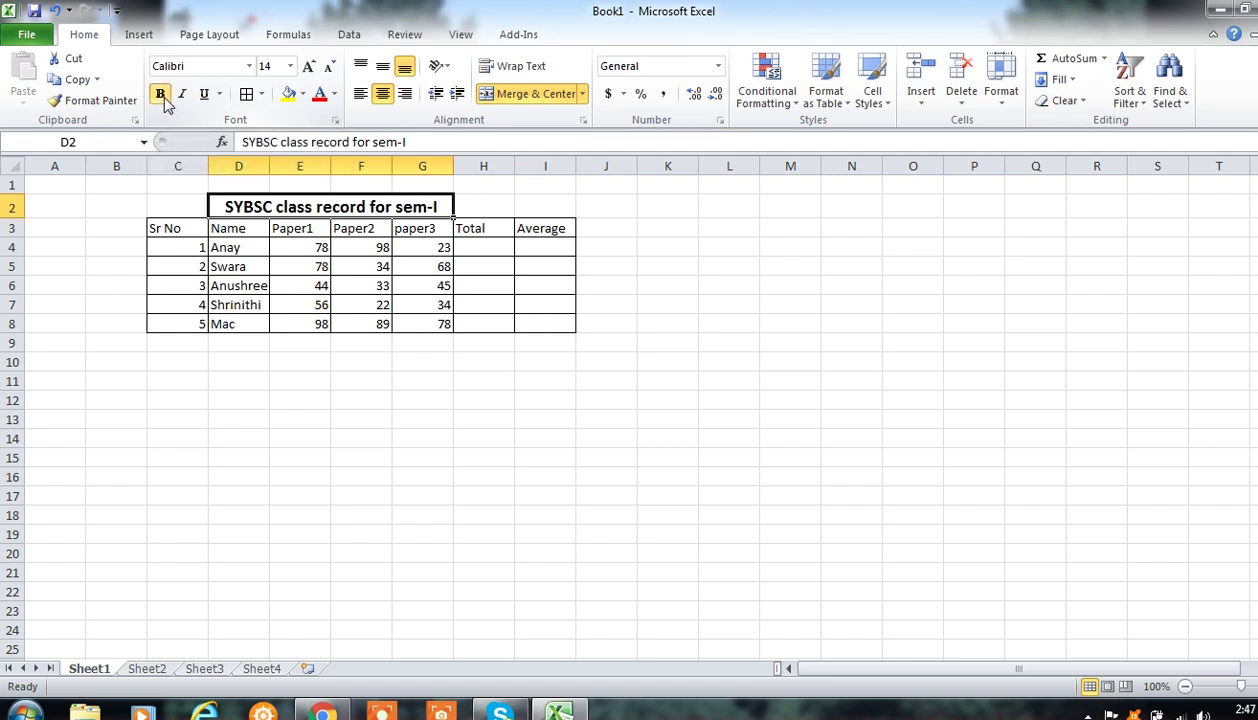
left_click(250, 67)
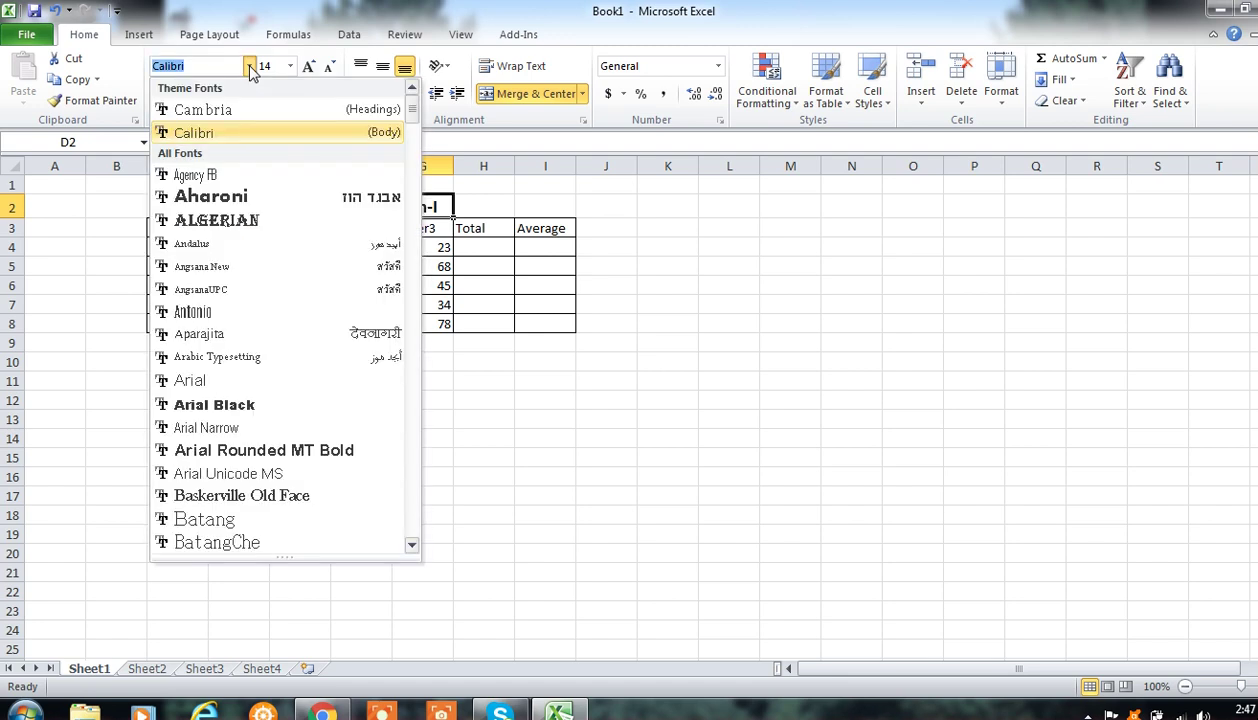
type("times New Roman")
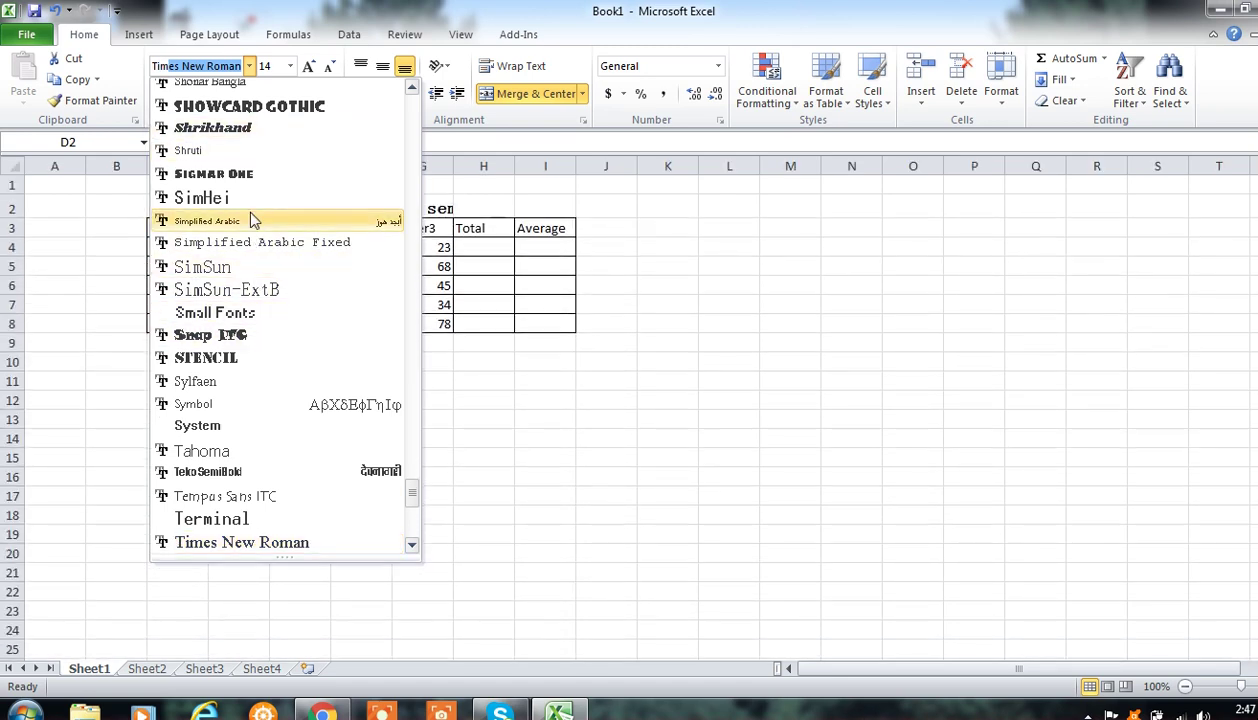
key("Return")
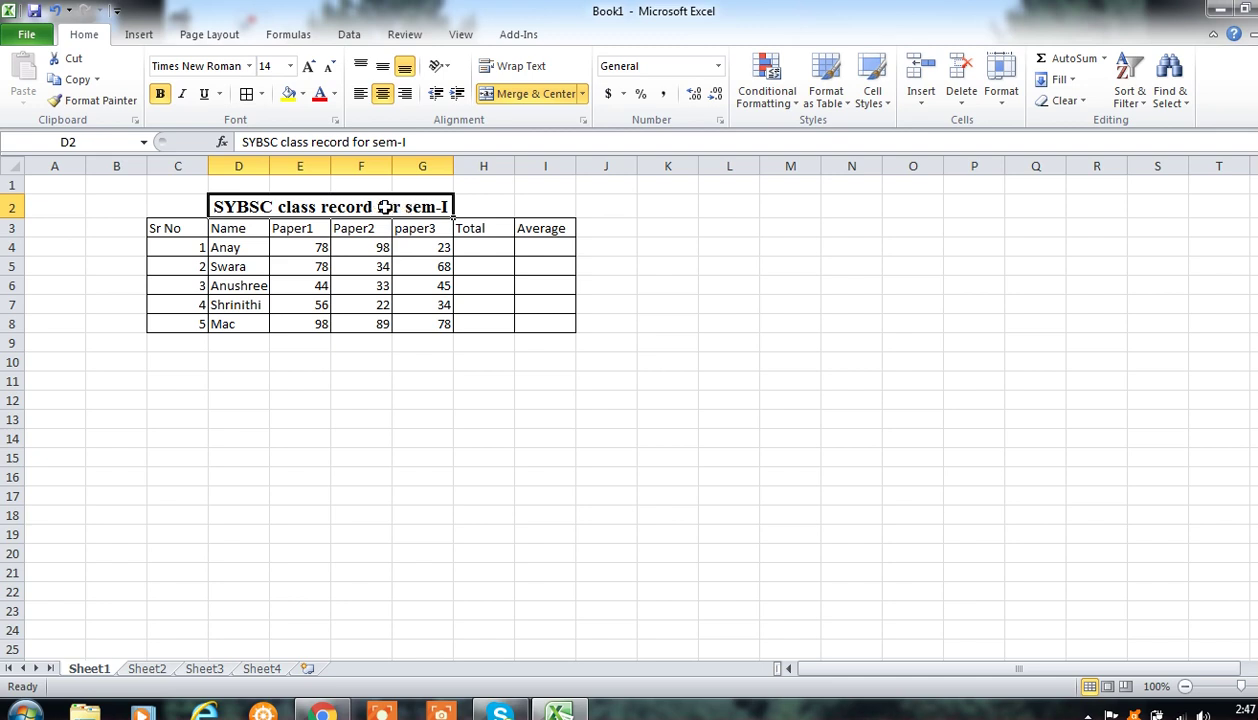
left_click(309, 68)
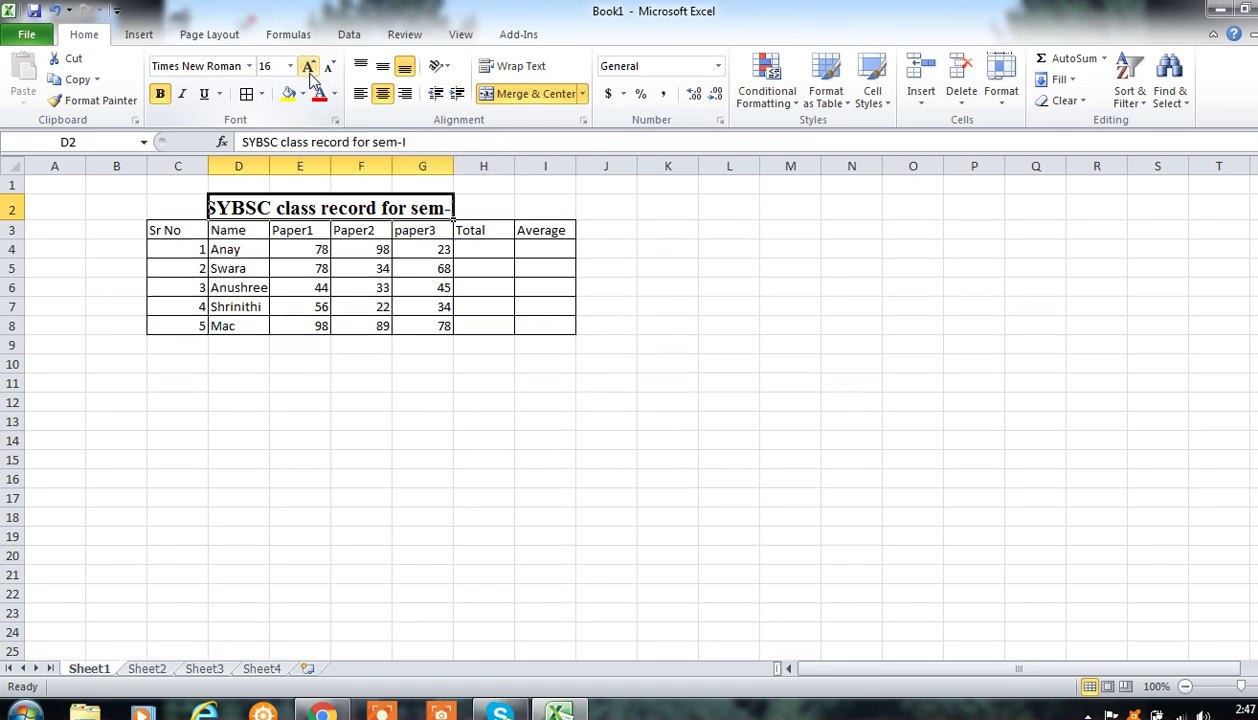
left_click(291, 67)
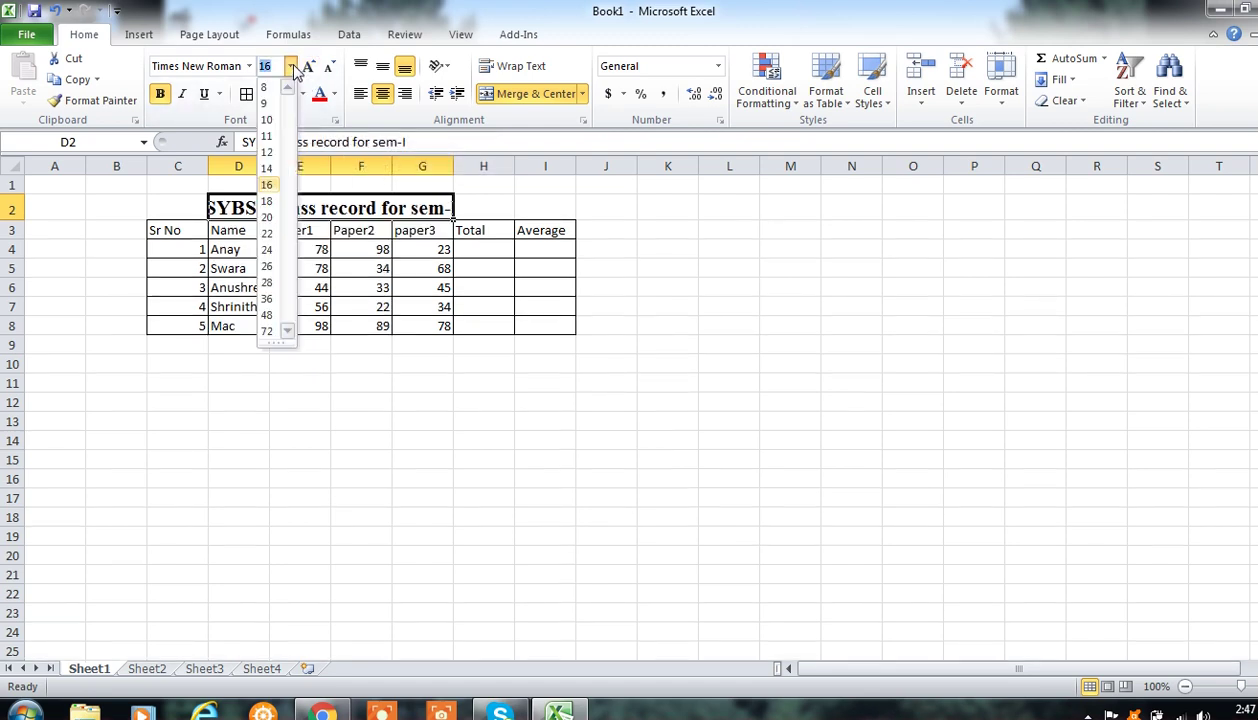
left_click(268, 170)
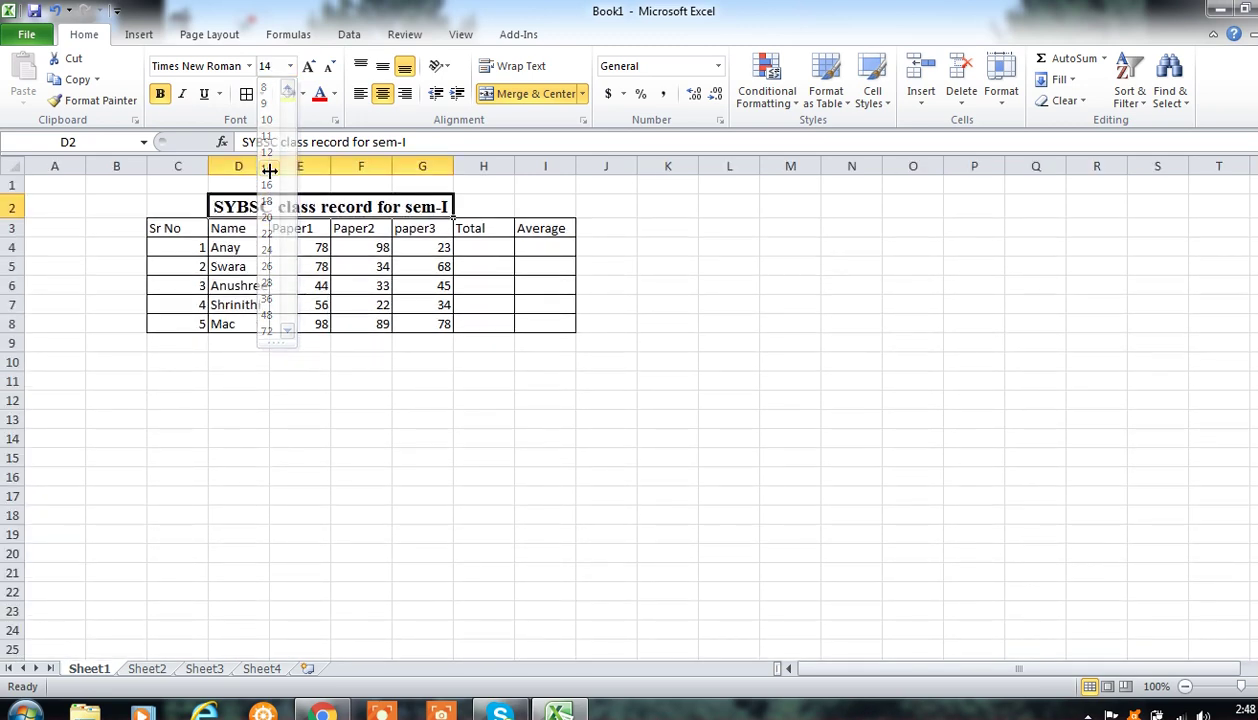
left_click(410, 396)
- Apply All Borders to the merged title cell D2
left_click(284, 208)
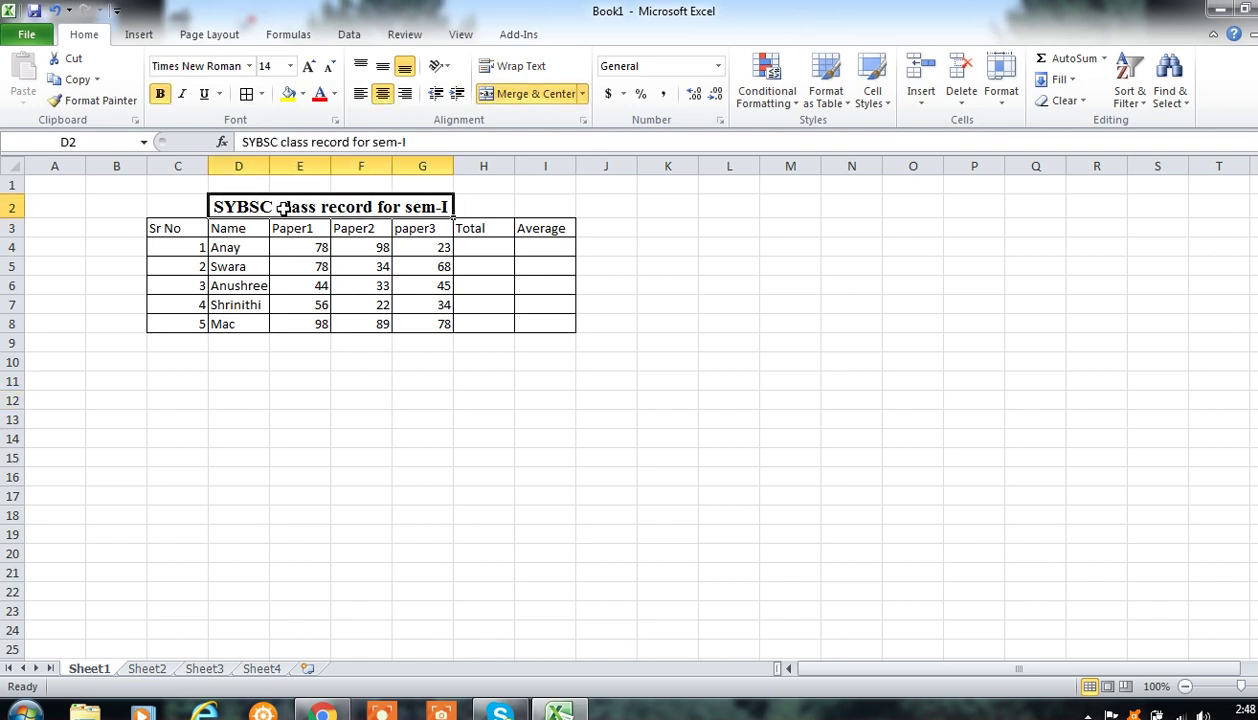
left_click(250, 103)
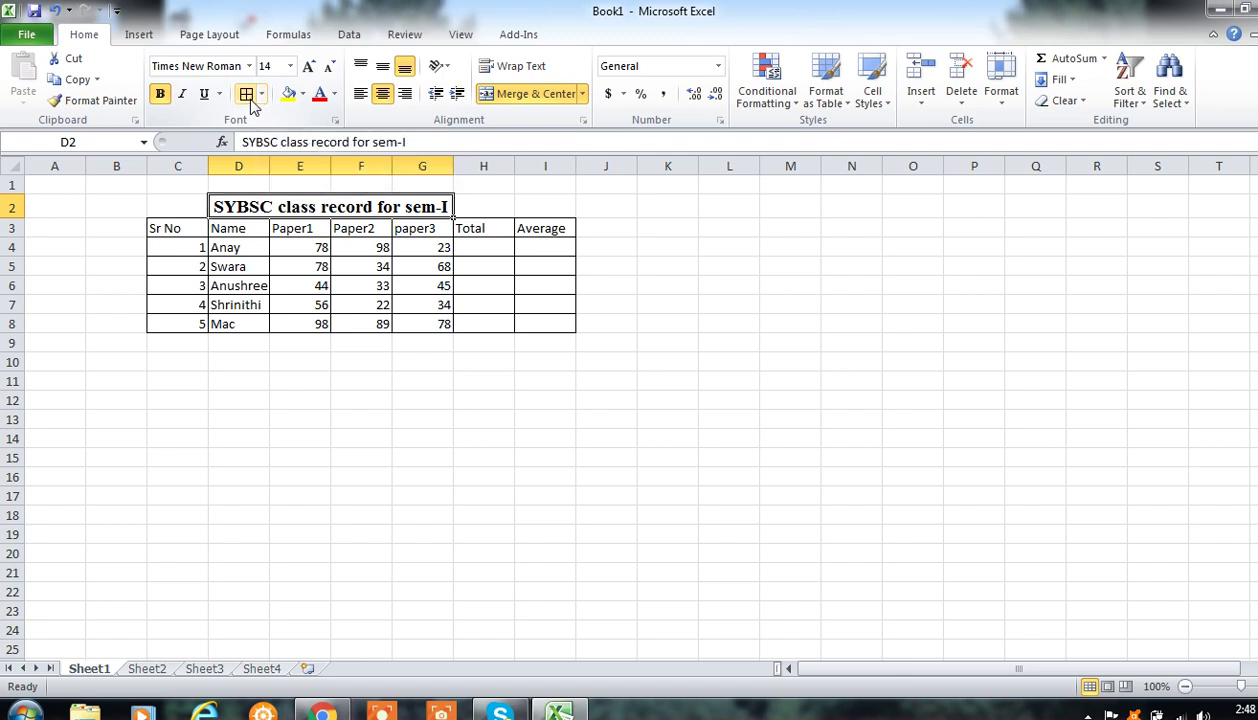
left_click(460, 358)
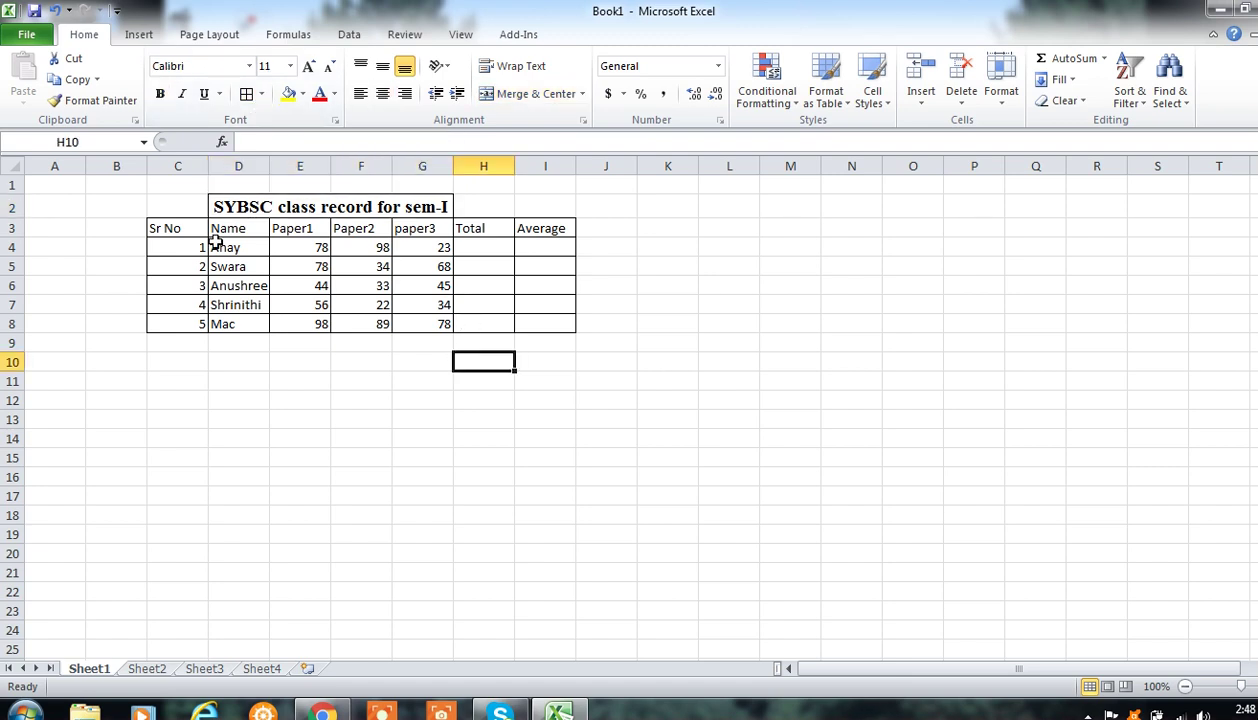
- Select the class record table and check the font colours, leaving them unchanged
left_click(239, 245)
left_click_drag(188, 226, 524, 325)
left_click(334, 94)
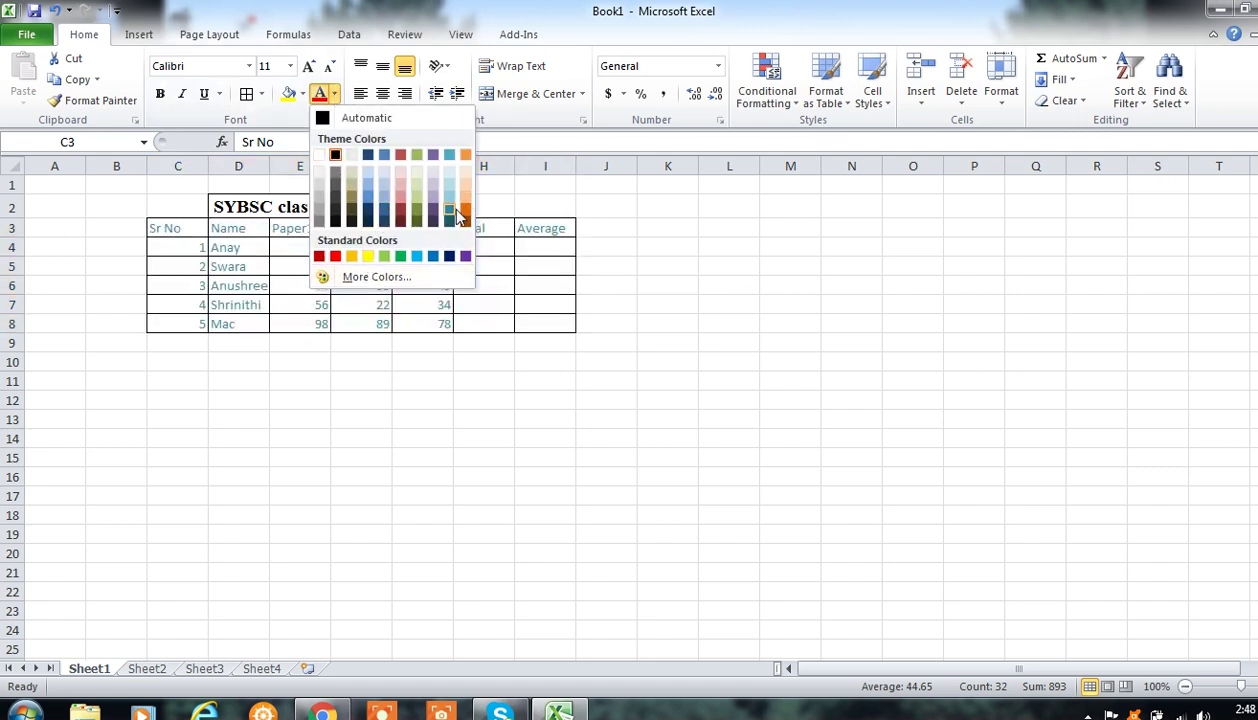
left_click(665, 420)
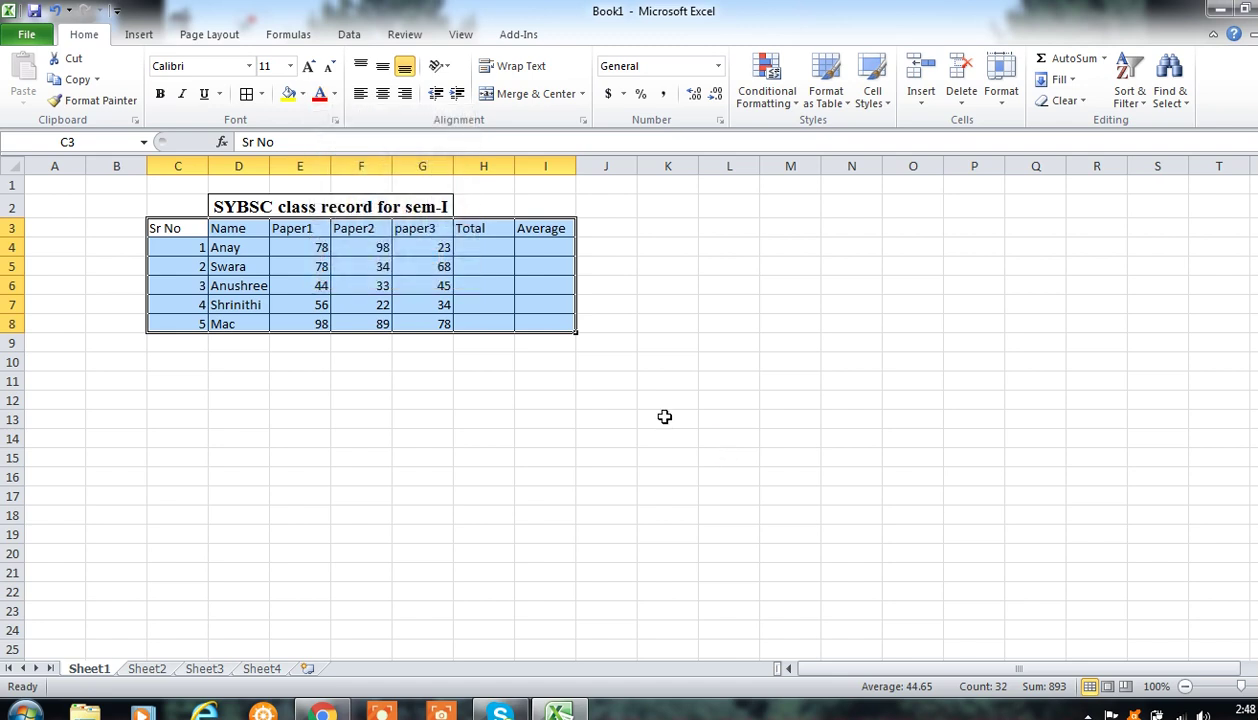
left_click(395, 250)
left_click(310, 206)
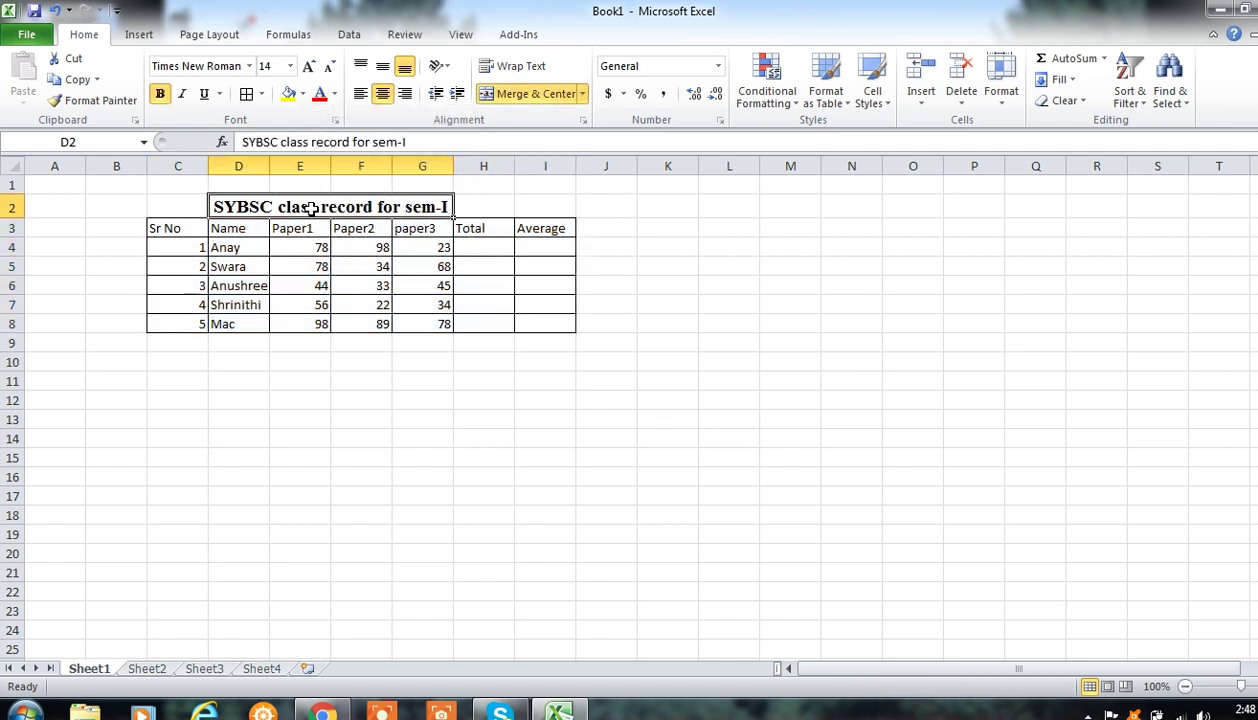
- Fill the title cell yellow, then select the table C3:I8 from Sr No to Average
left_click(303, 96)
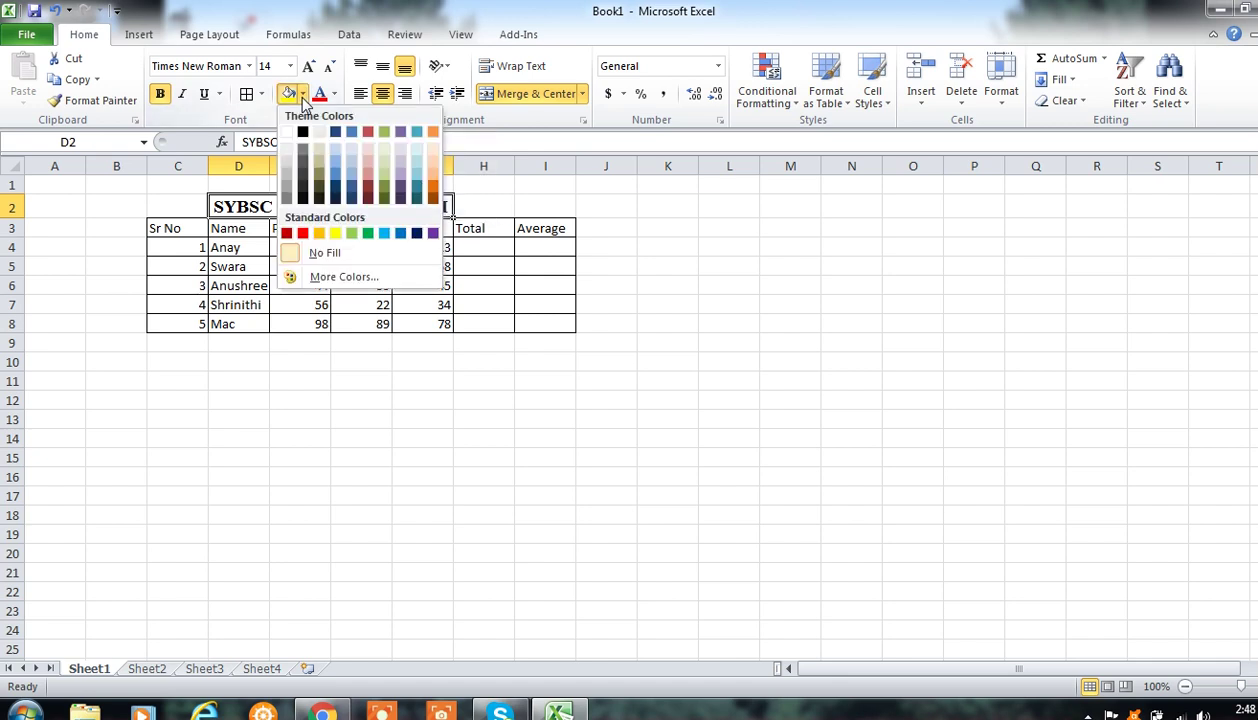
left_click(336, 234)
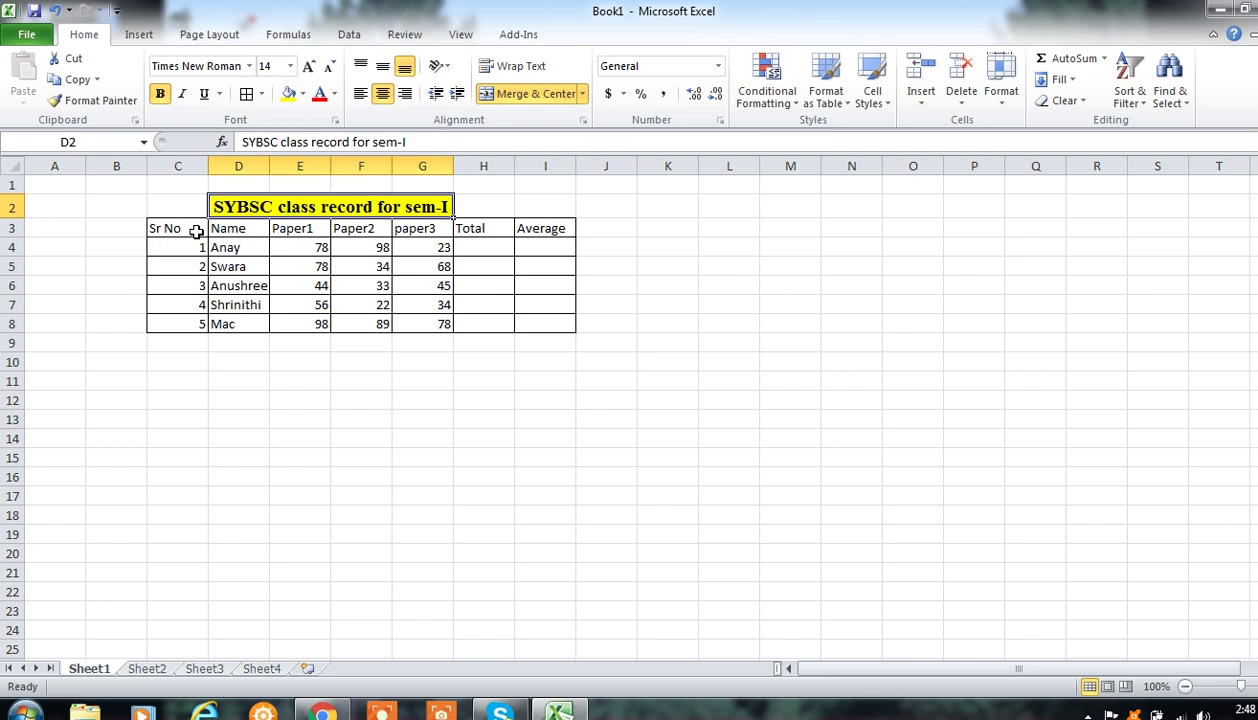
left_click_drag(197, 232, 536, 326)
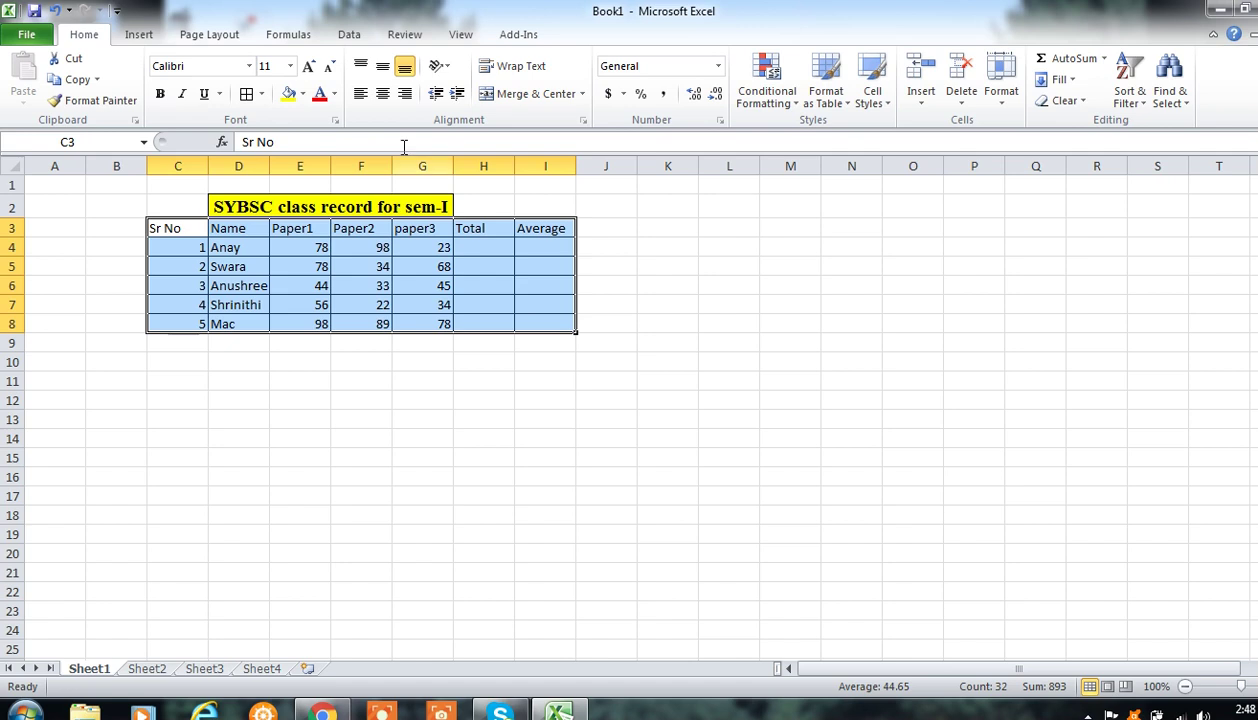
- Apply Center and Middle Align to all entries in C3:I8
left_click(383, 95)
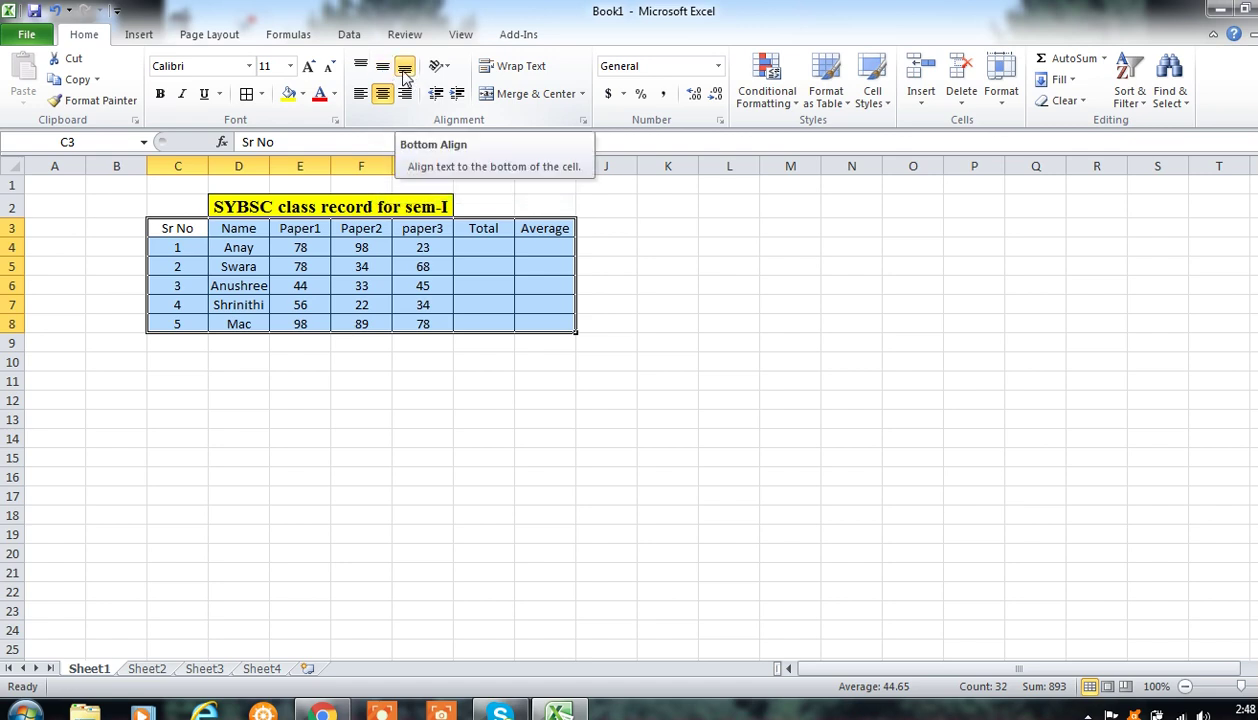
left_click(384, 70)
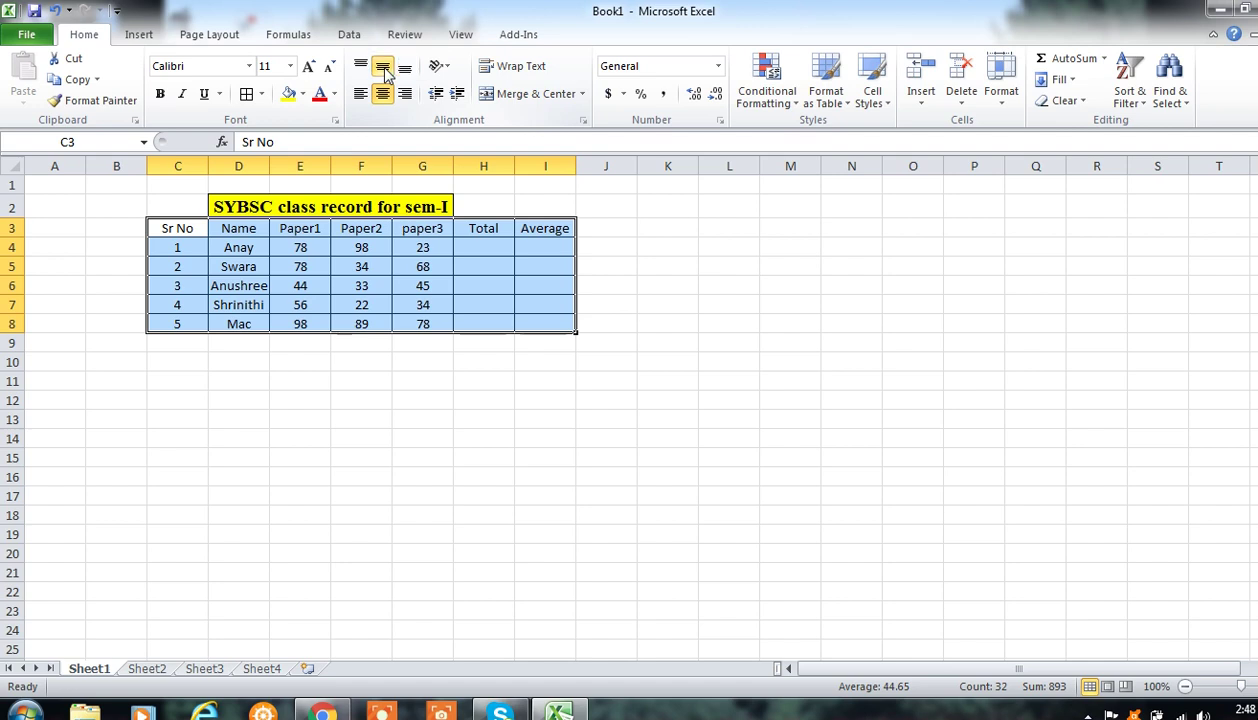
left_click(346, 282)
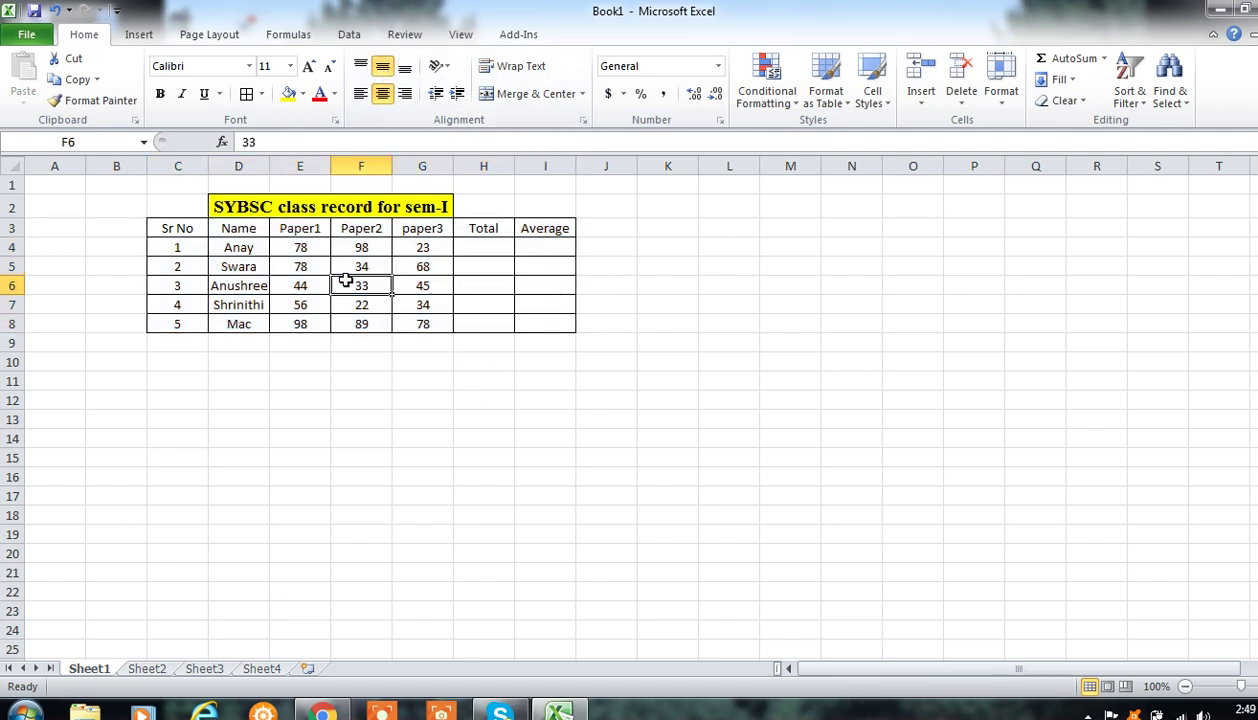
- Open the third student's name in D6 for editing and leave it unchanged
left_click(247, 285)
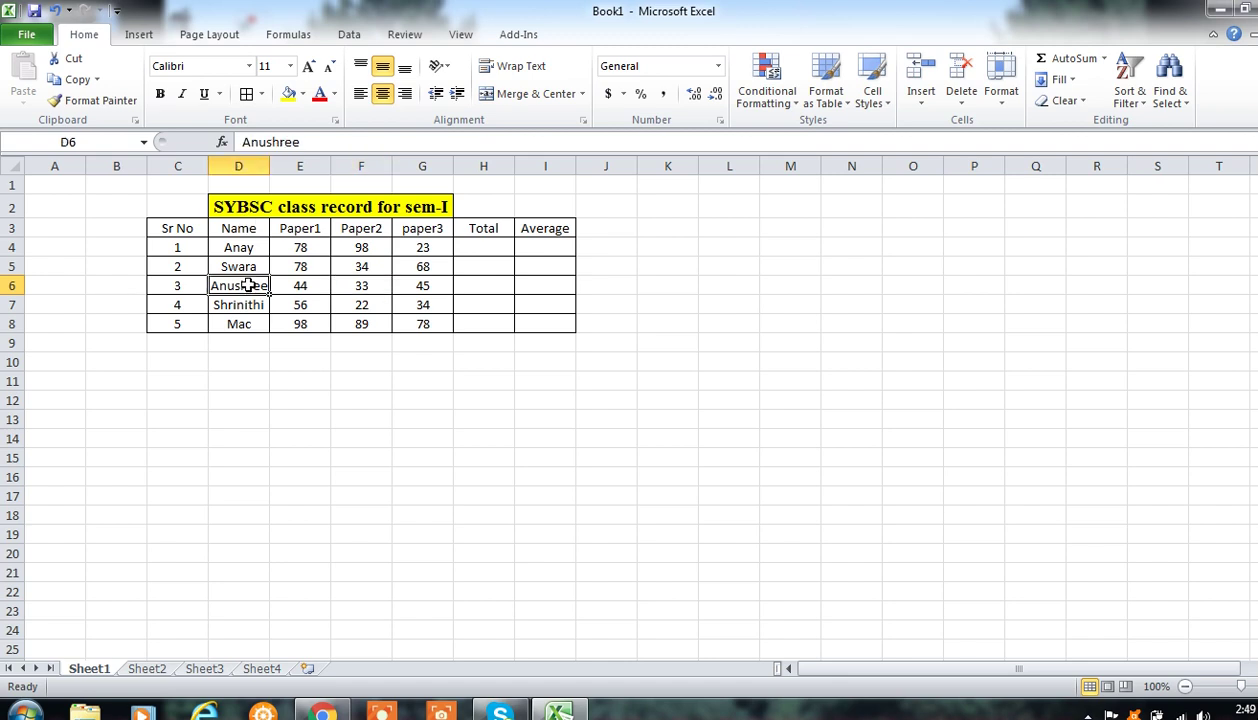
left_click(318, 141)
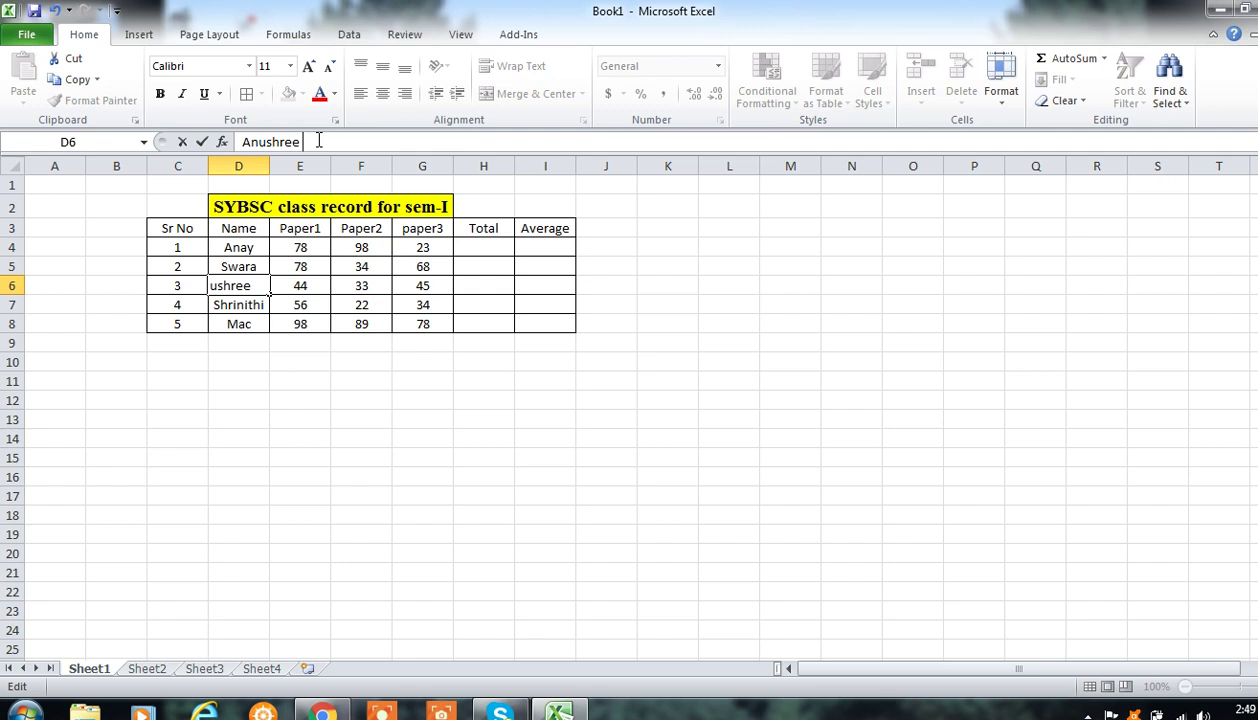
left_click(271, 356)
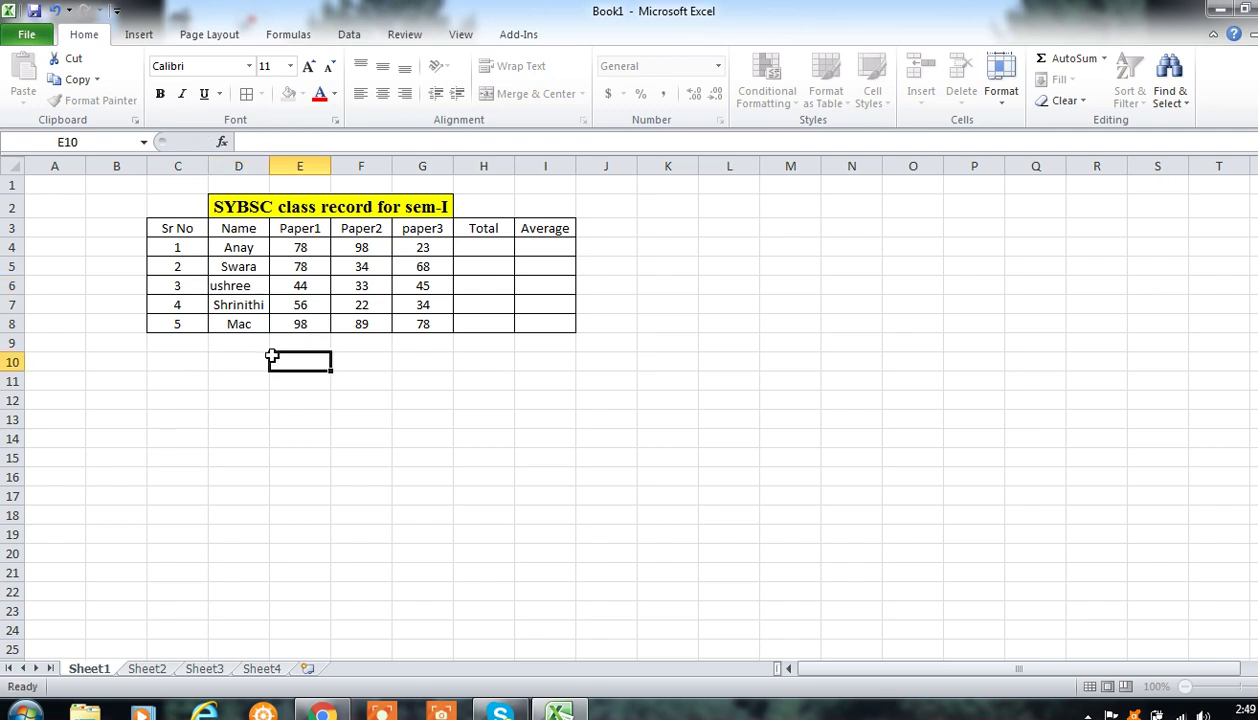
left_click(247, 286)
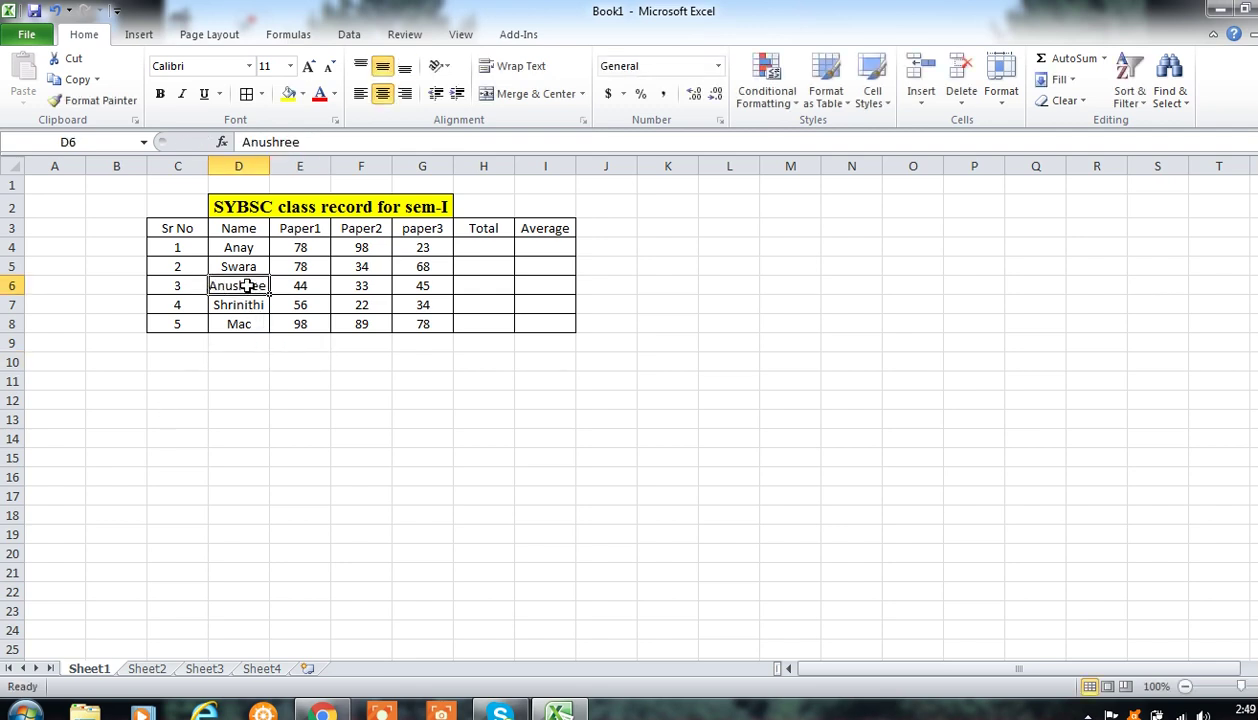
double_click(247, 286)
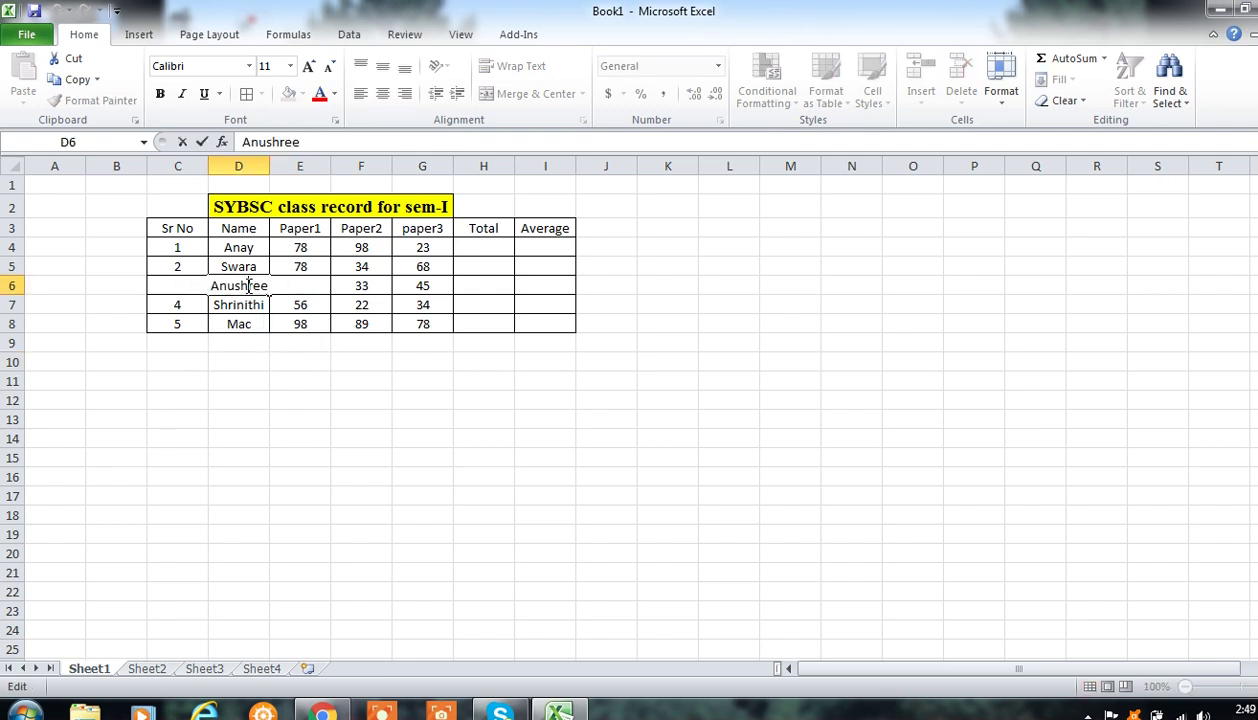
left_click(278, 363)
- Add the surname to the fifth student's first name in D8
left_click(255, 328)
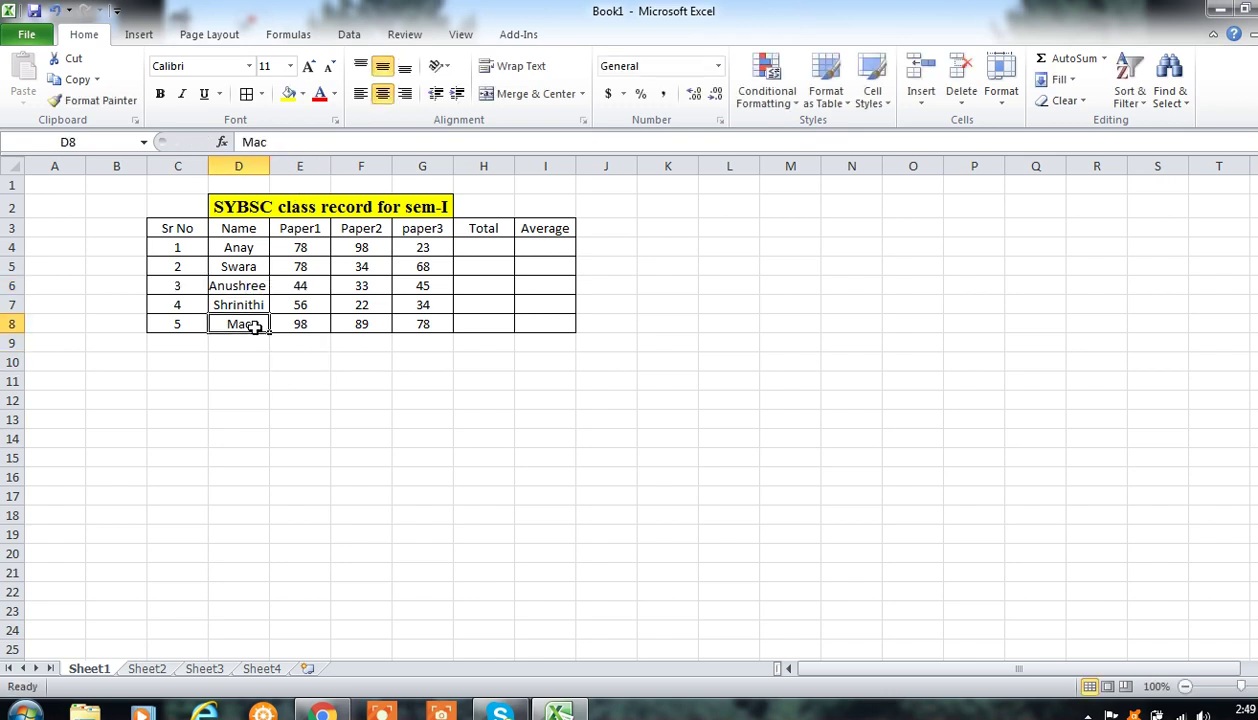
left_click(279, 142)
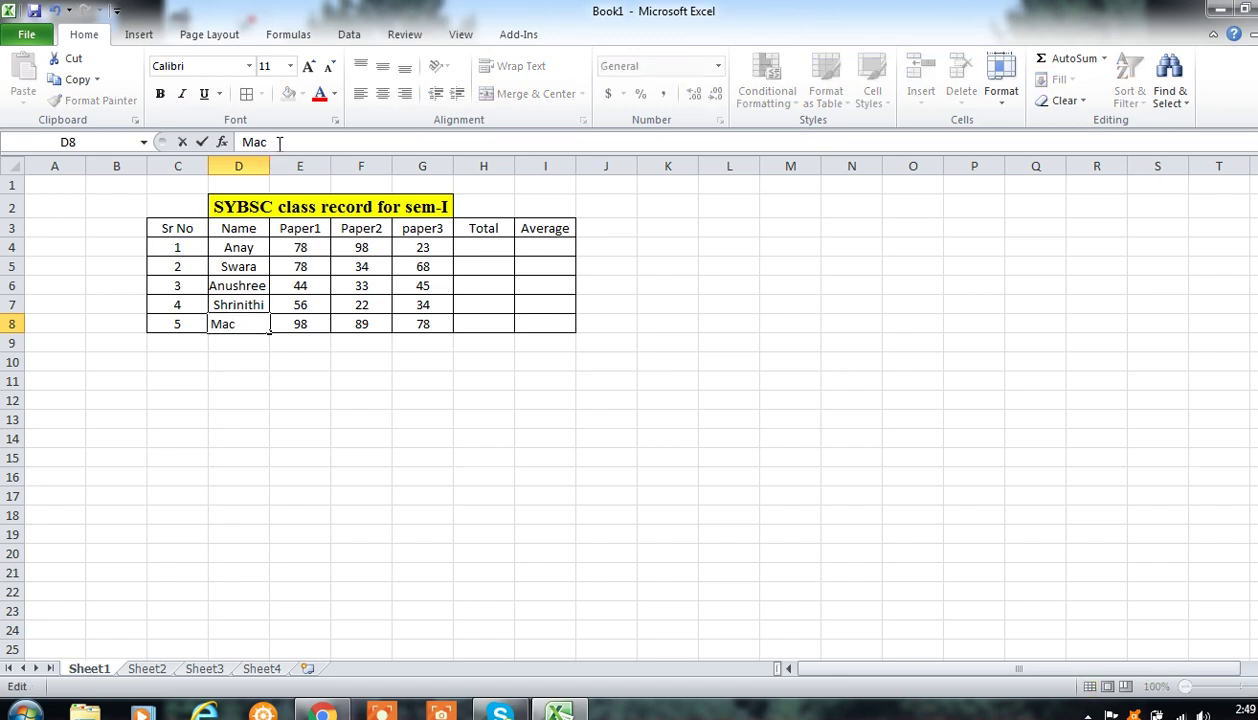
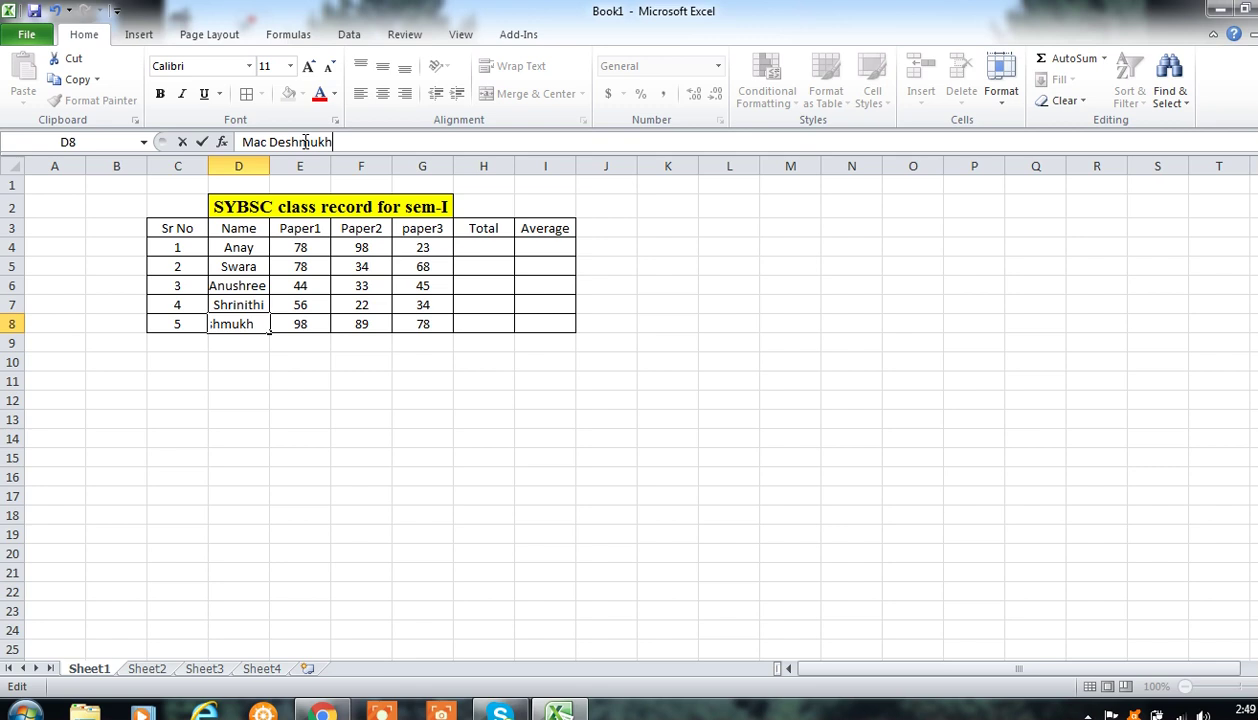
key("Return")
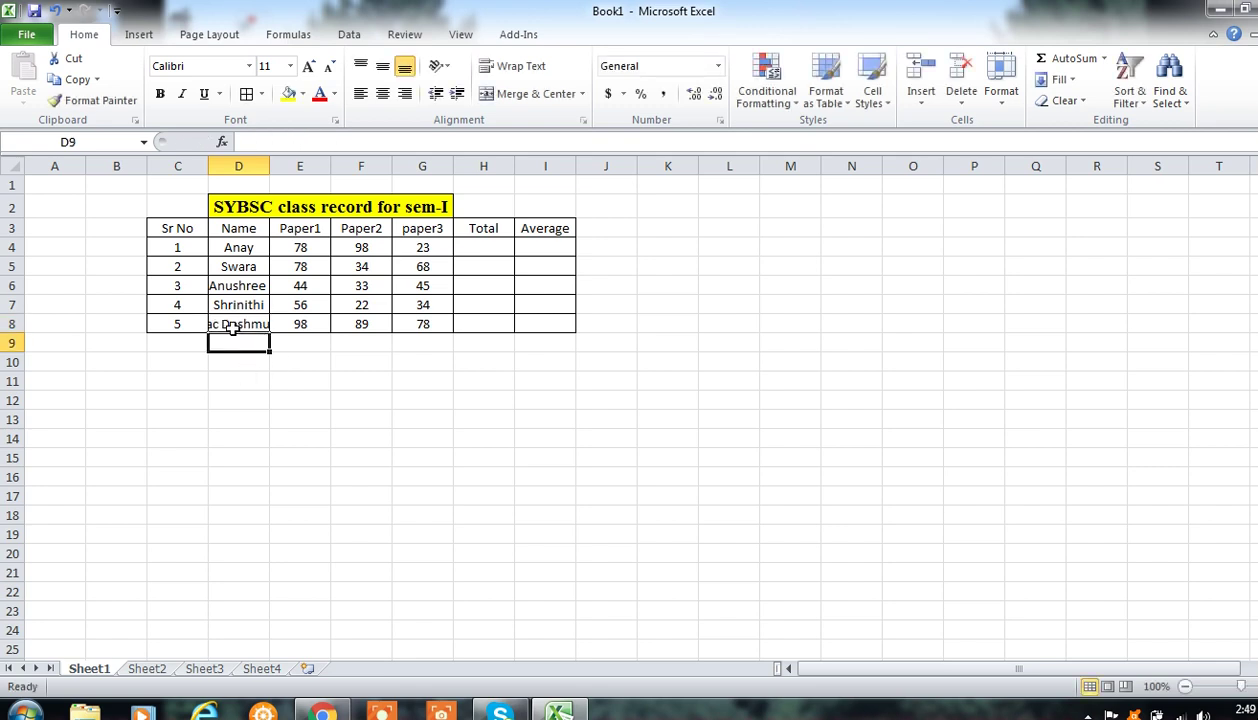
left_click(232, 327)
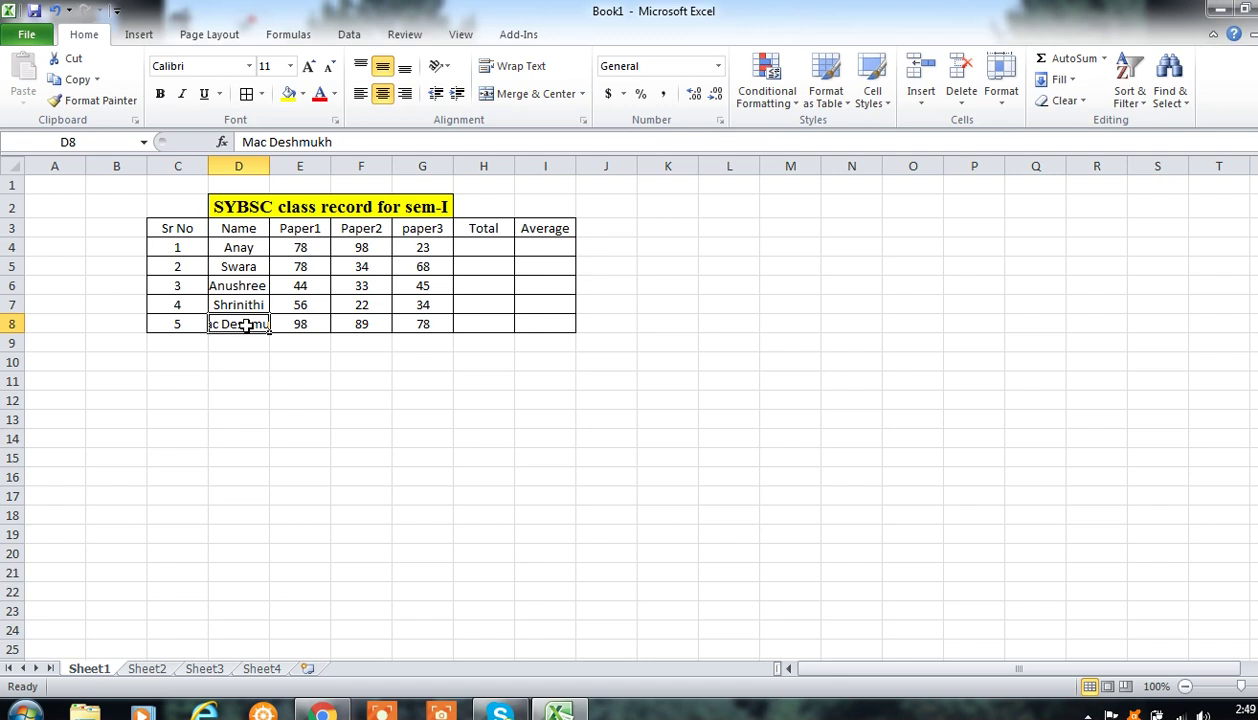
left_click(251, 375)
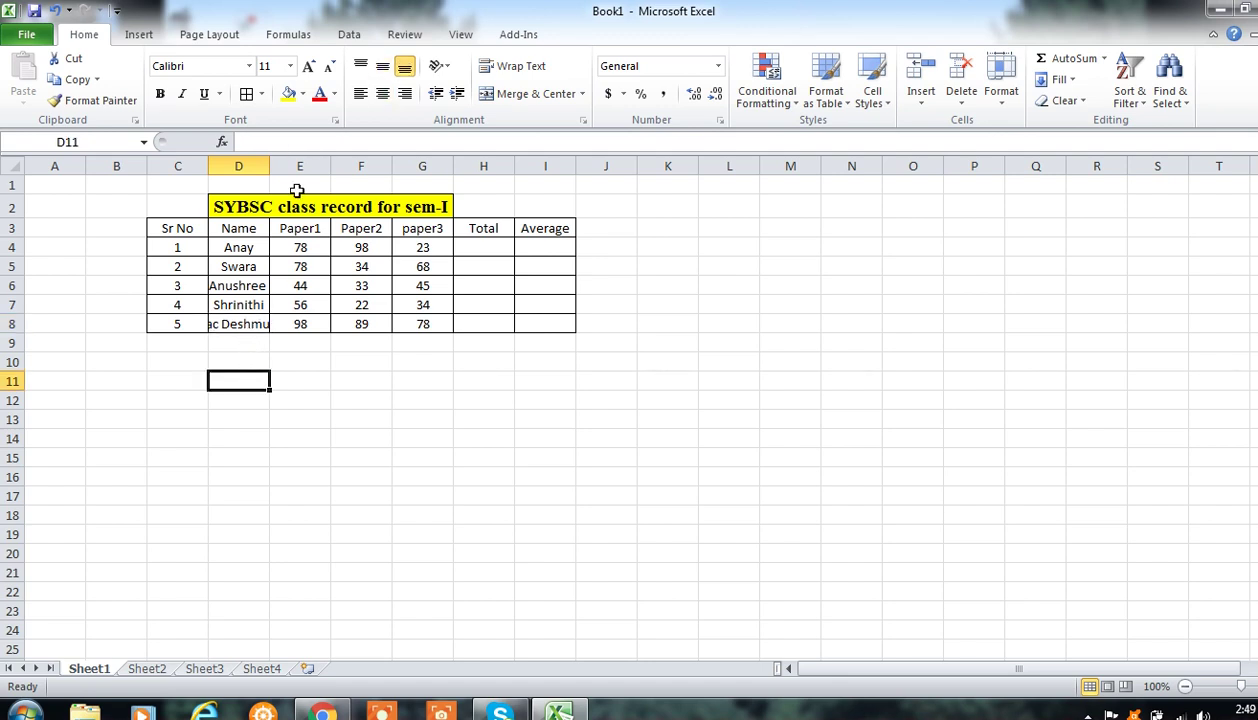
left_click(254, 249)
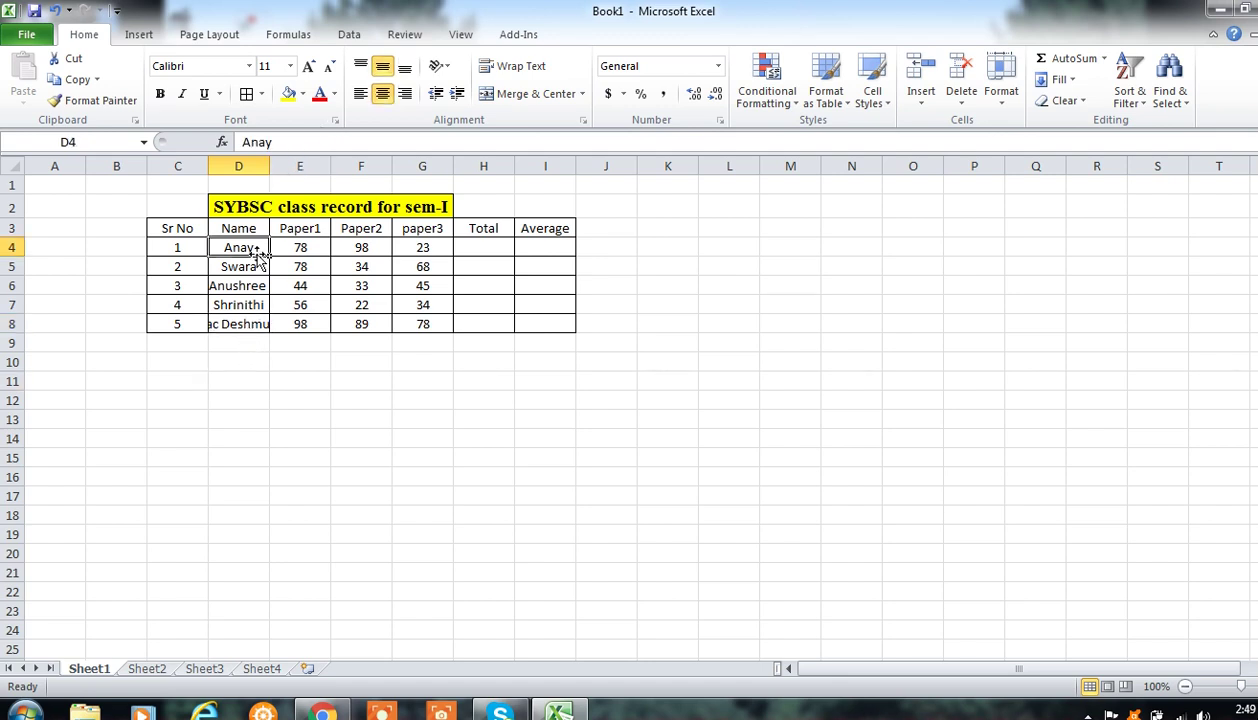
- Drag the D/E column border right to widen the Name column
left_click_drag(270, 163, 271, 163)
left_click_drag(270, 167, 301, 172)
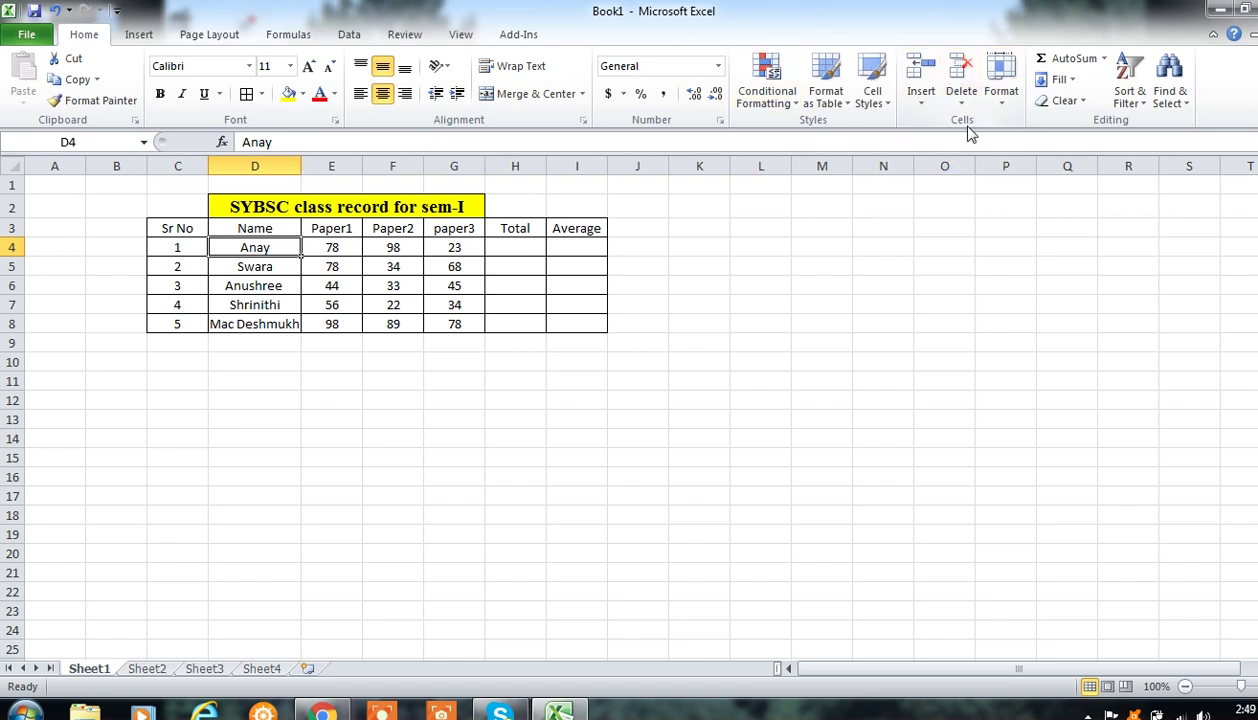
left_click(1001, 98)
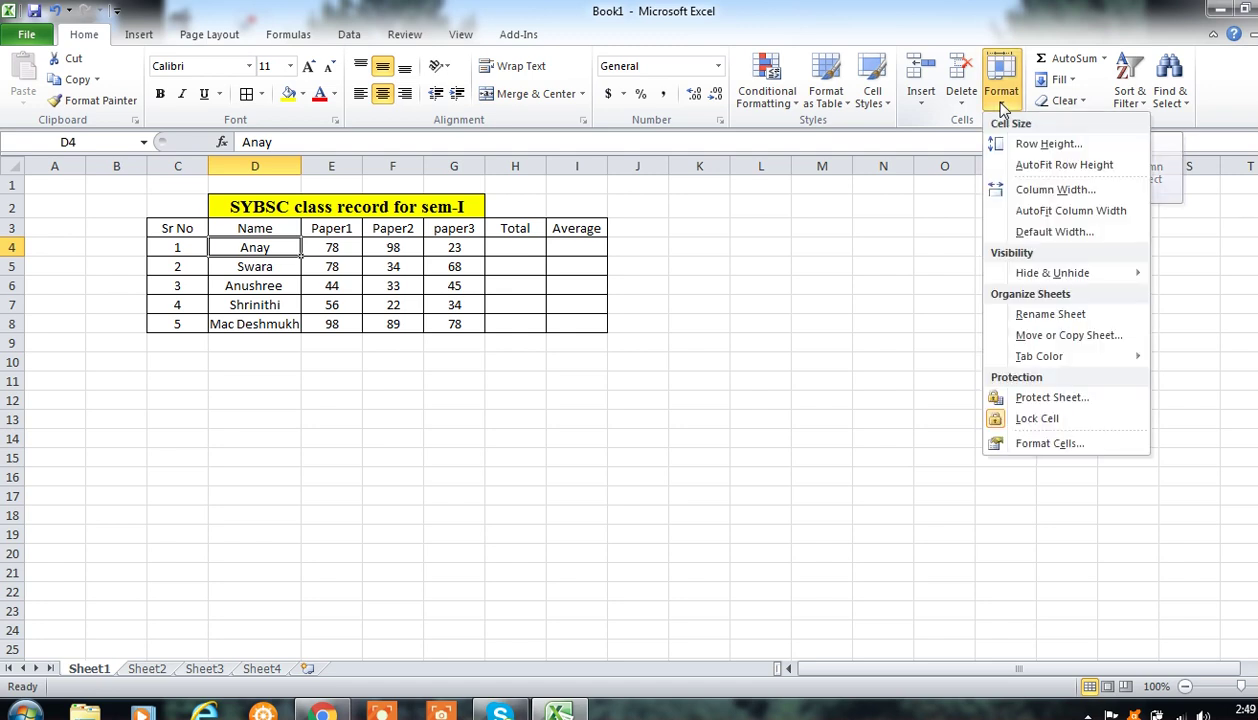
- Enter a trial column width for D, then AutoFit column D to its contents
left_click(1040, 190)
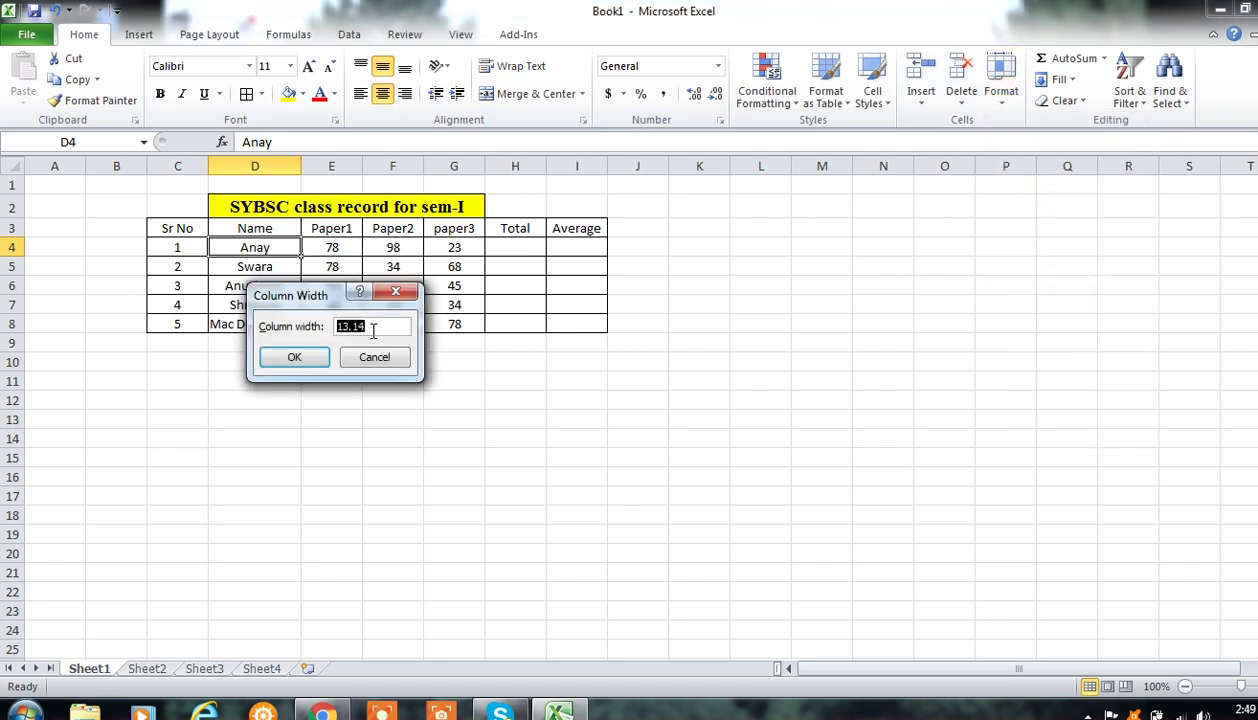
type("1")
left_click(300, 356)
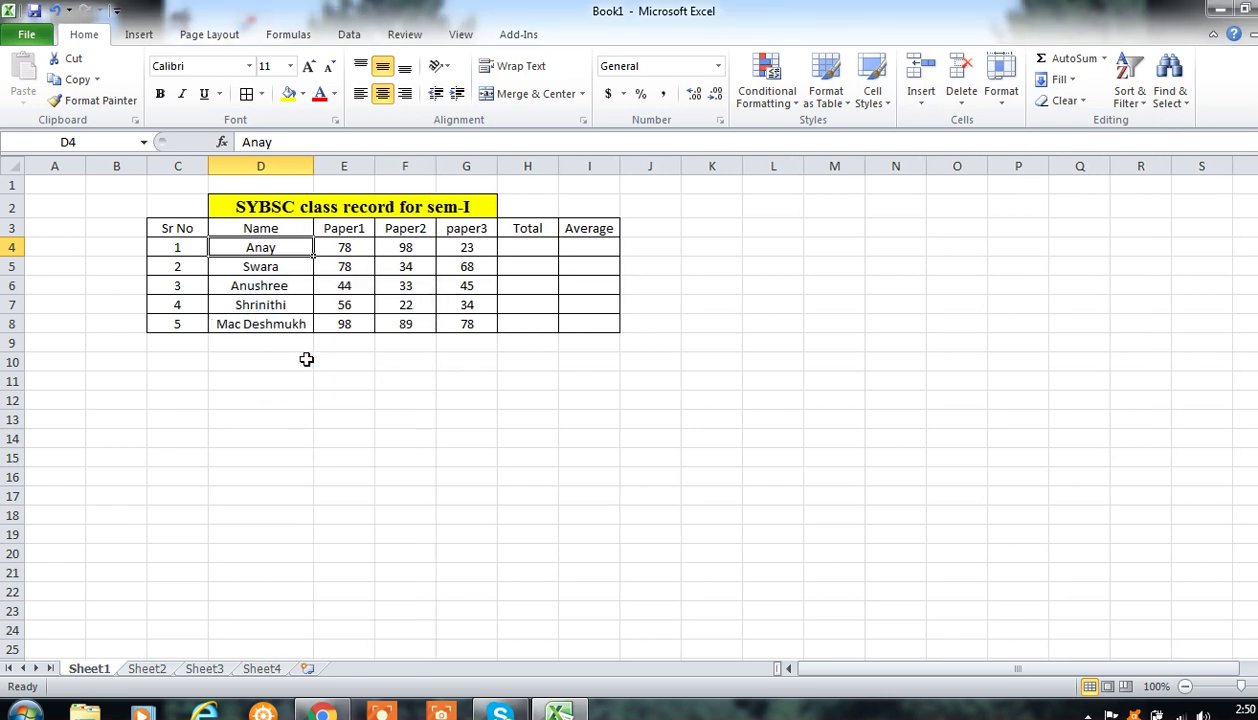
left_click(1003, 105)
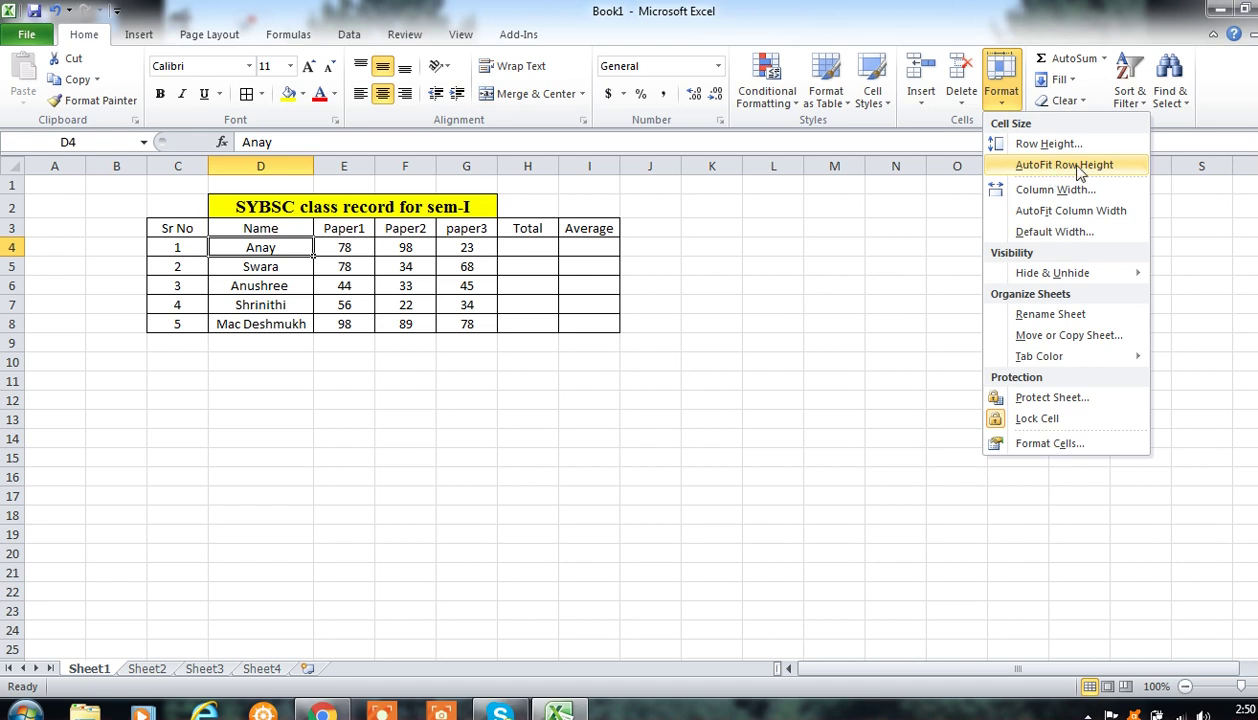
left_click(1058, 214)
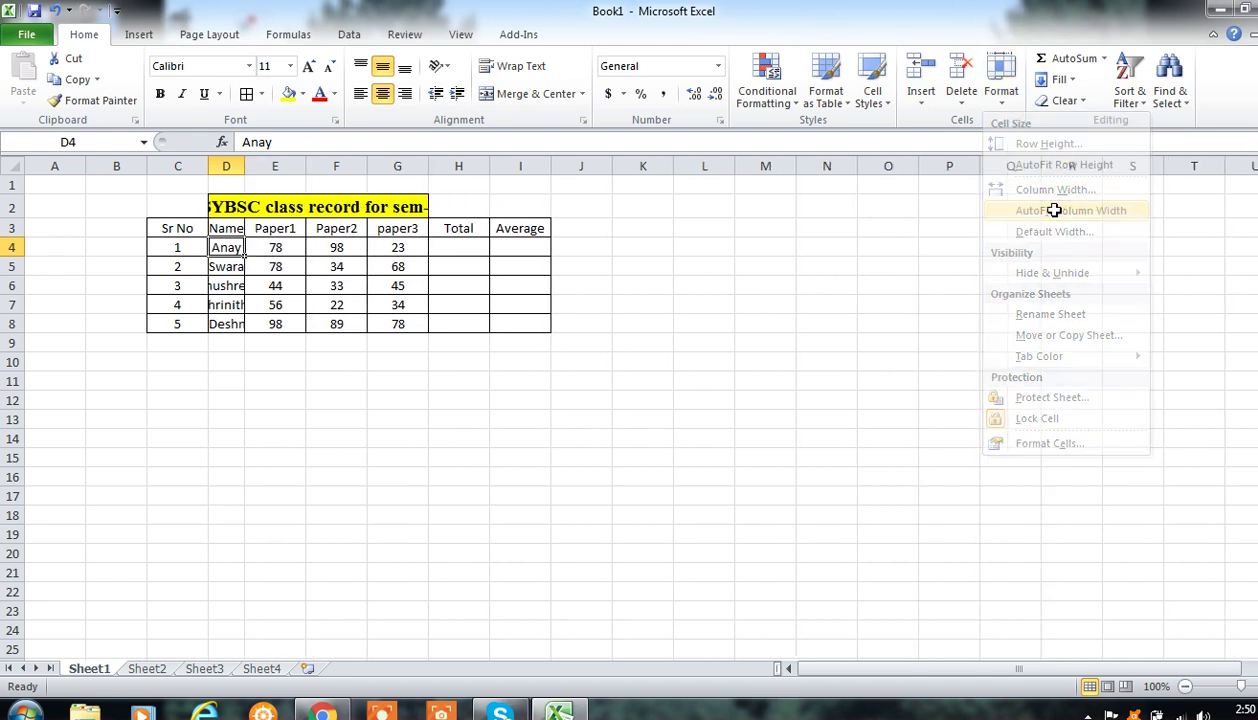
- Set column D to an exact width of 15
left_click(1001, 100)
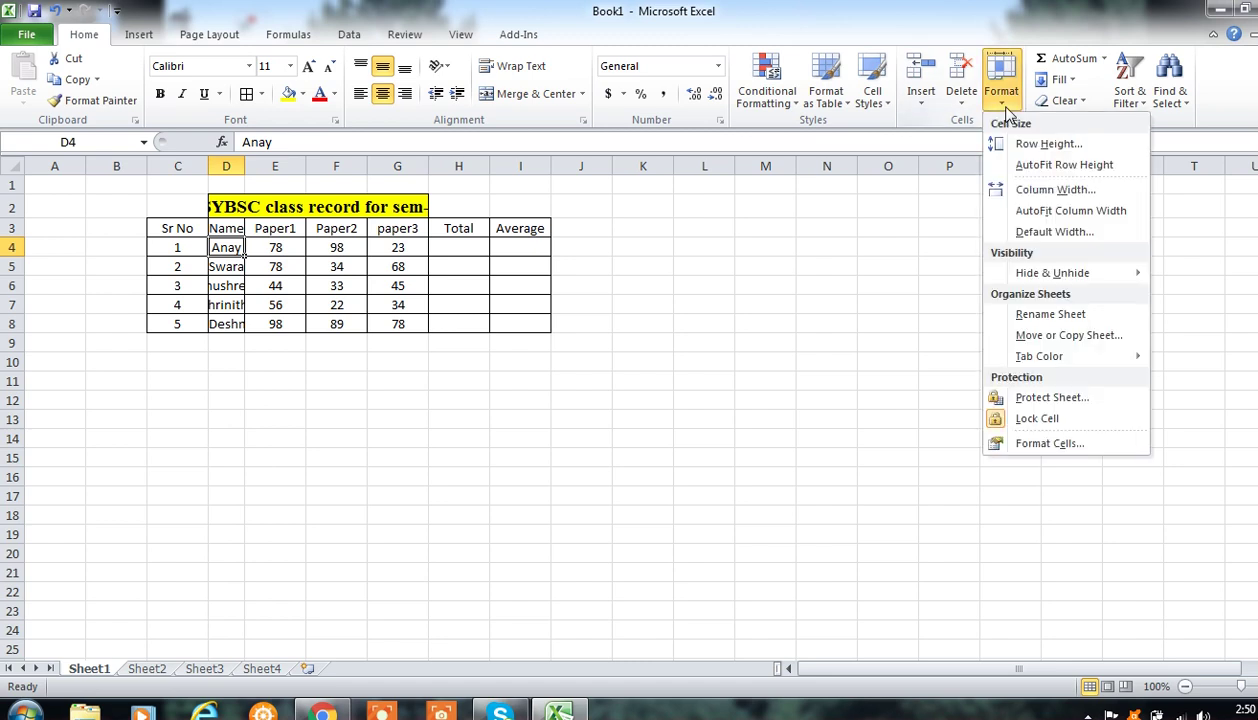
left_click(1053, 190)
type("1")
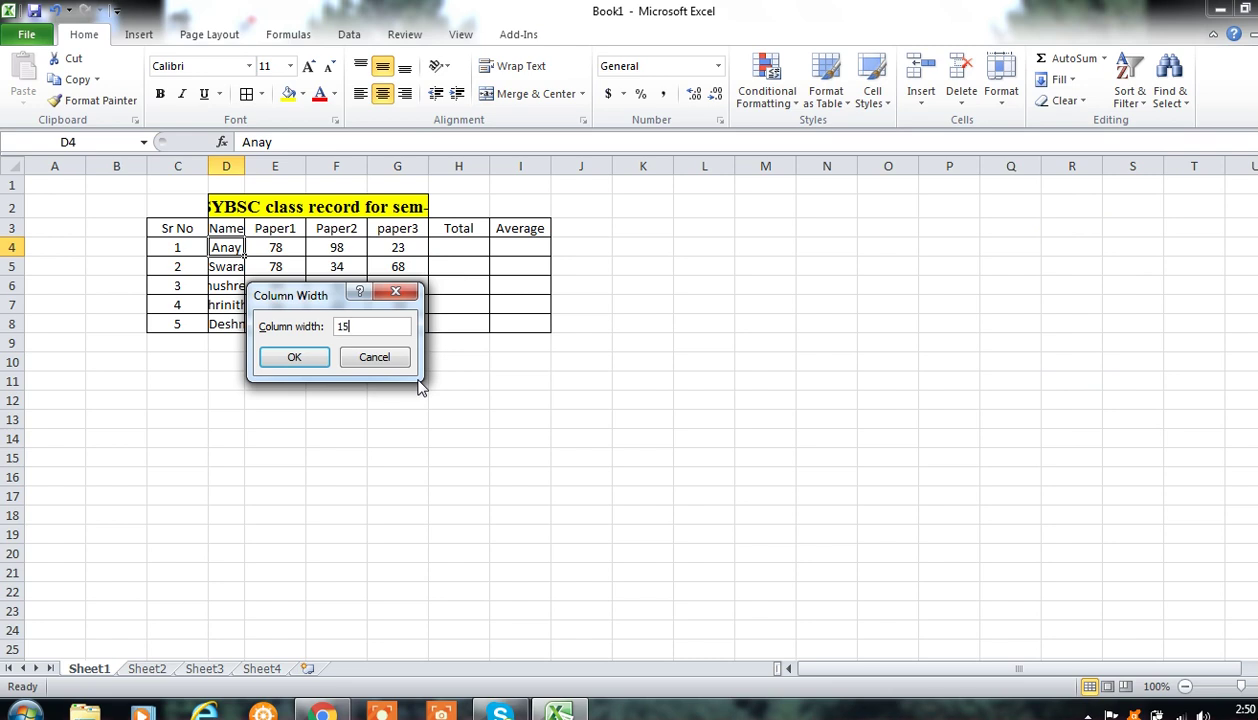
type("5")
key("Return")
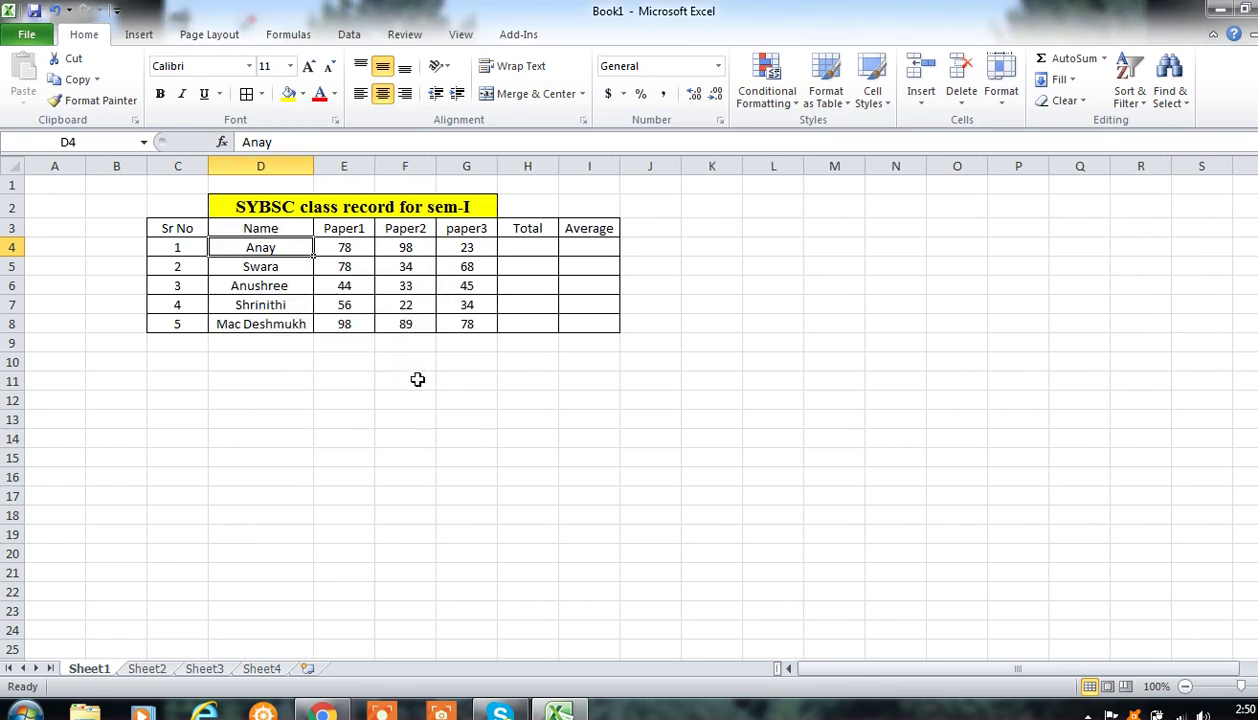
left_click(999, 106)
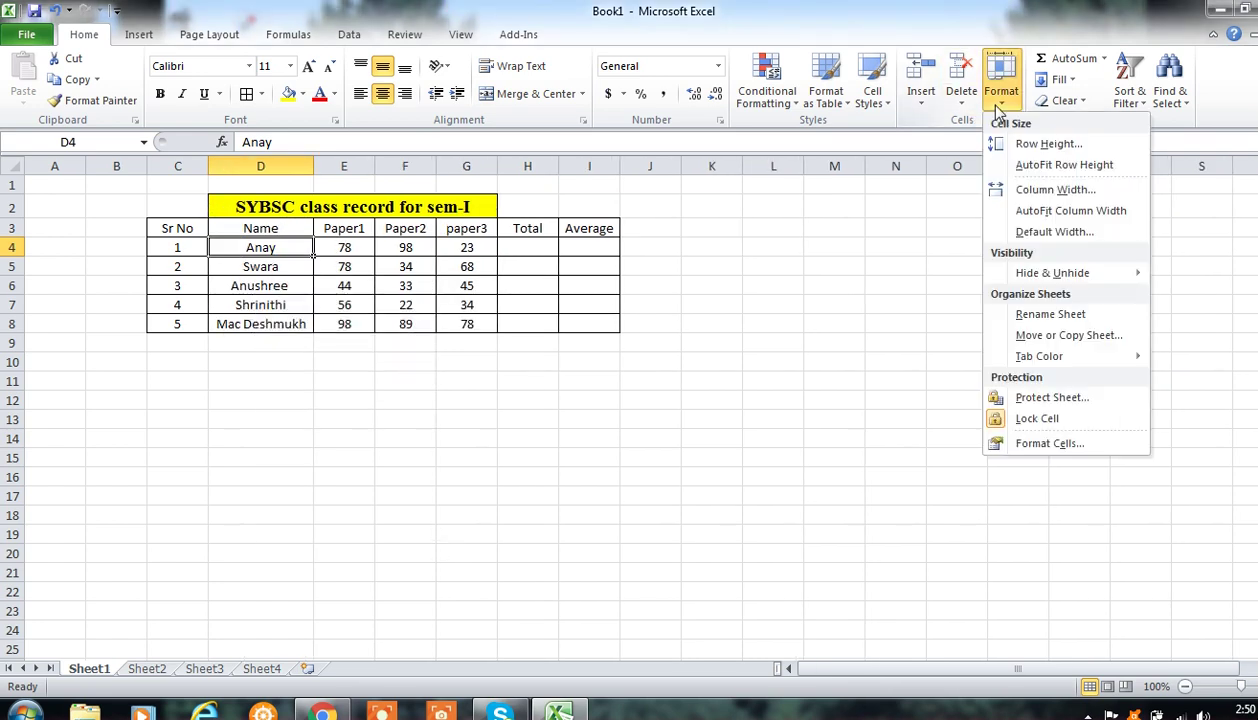
left_click(843, 285)
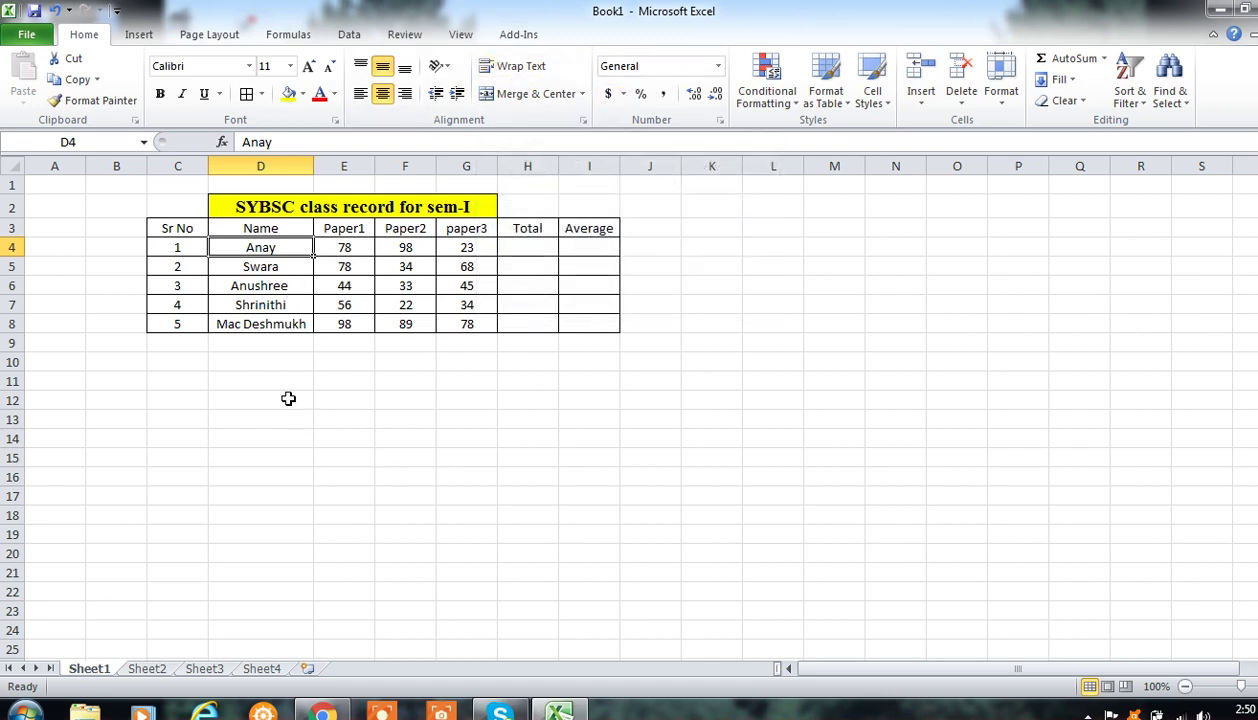
left_click(288, 399)
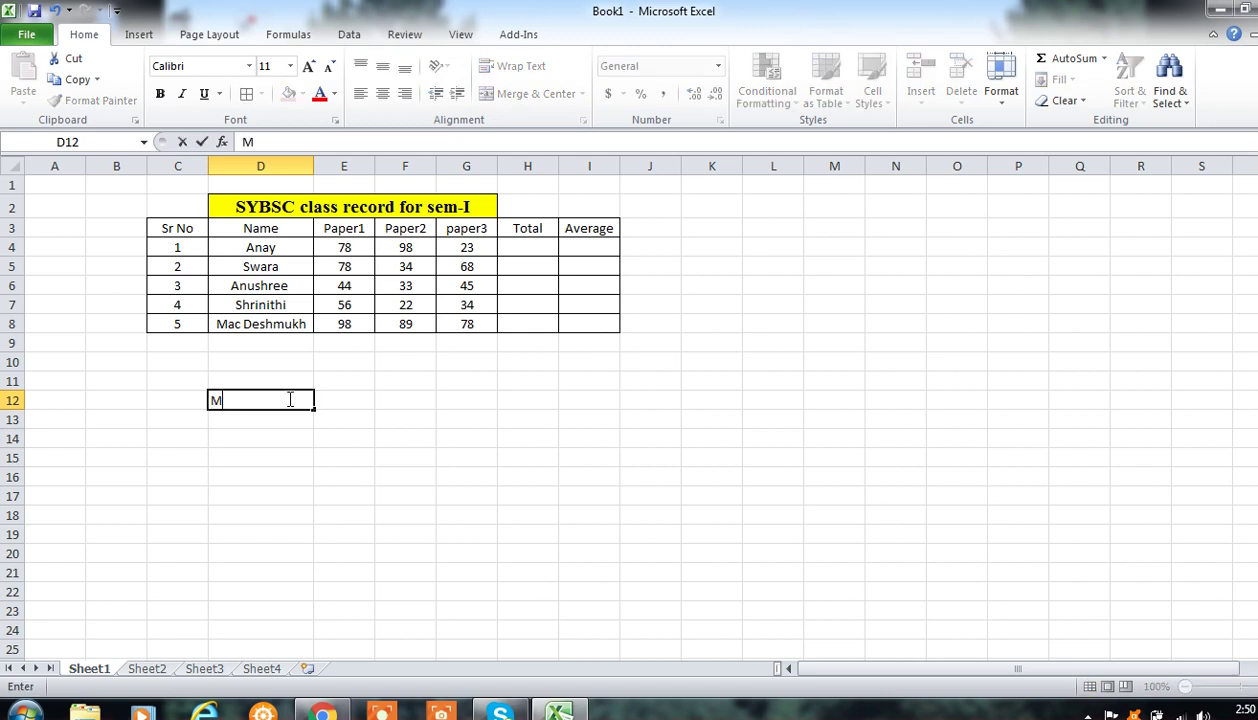
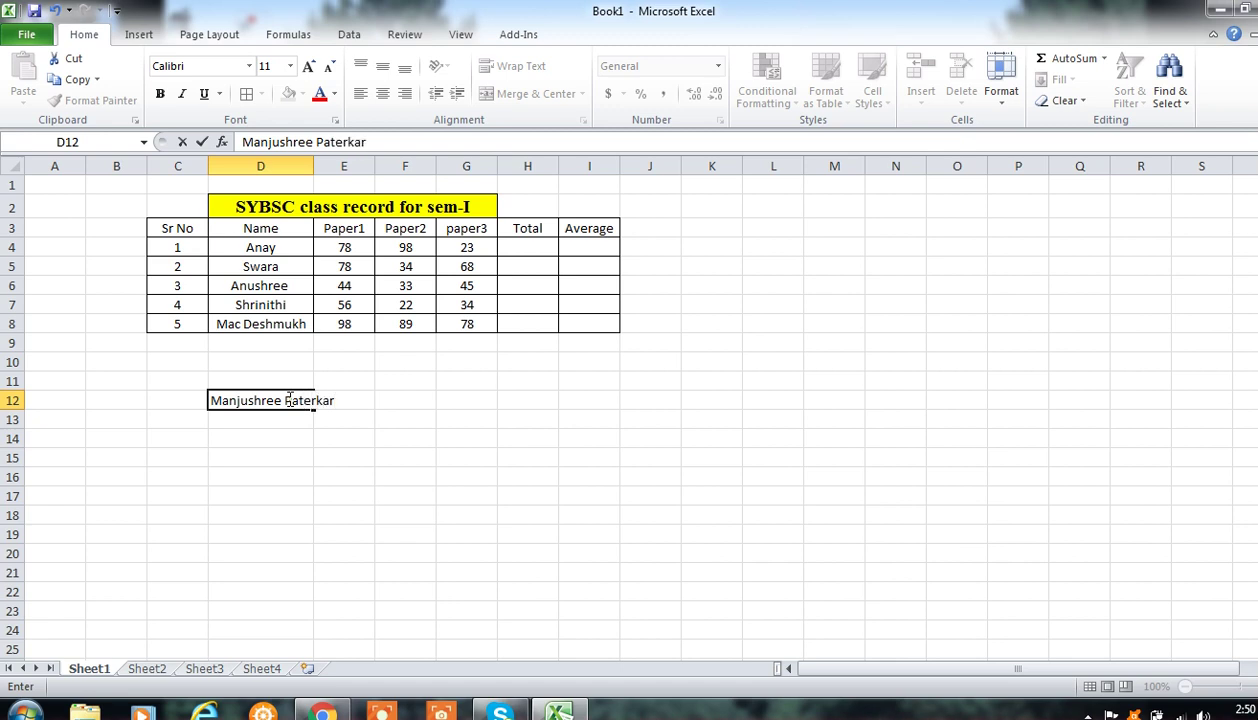
- Enter a new student's full name in D12 and wrap it onto two lines
left_click(293, 432)
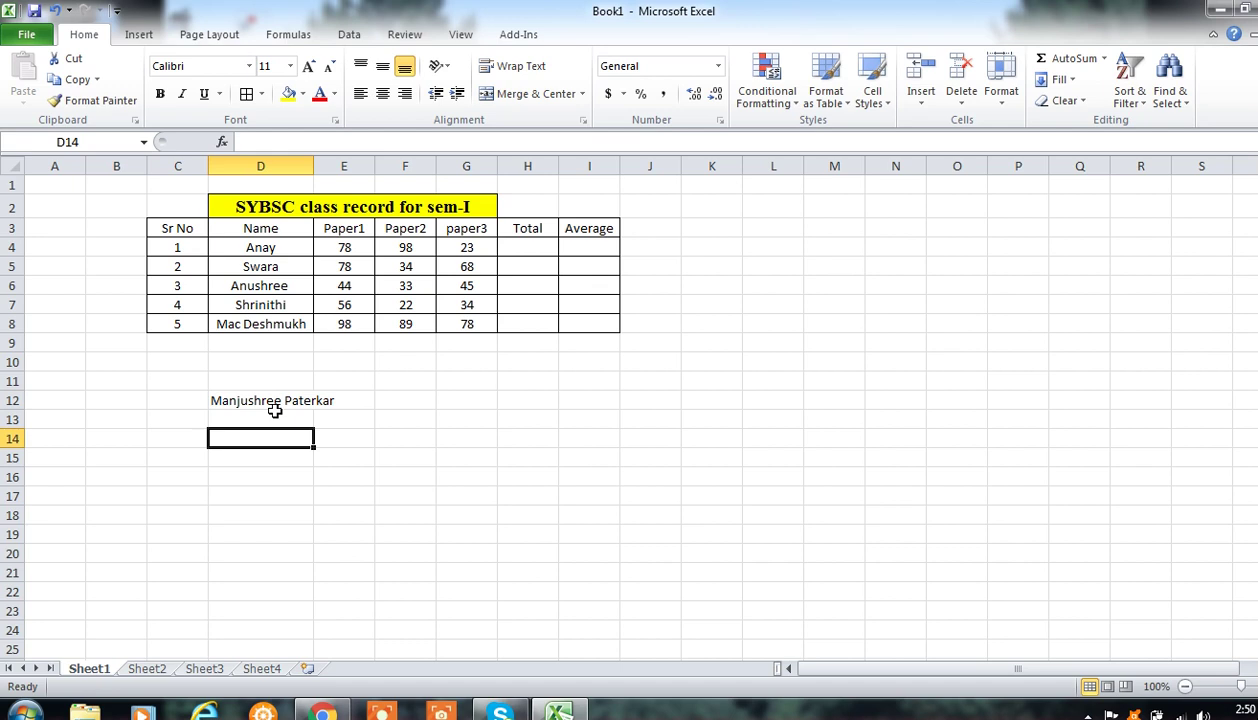
left_click(274, 405)
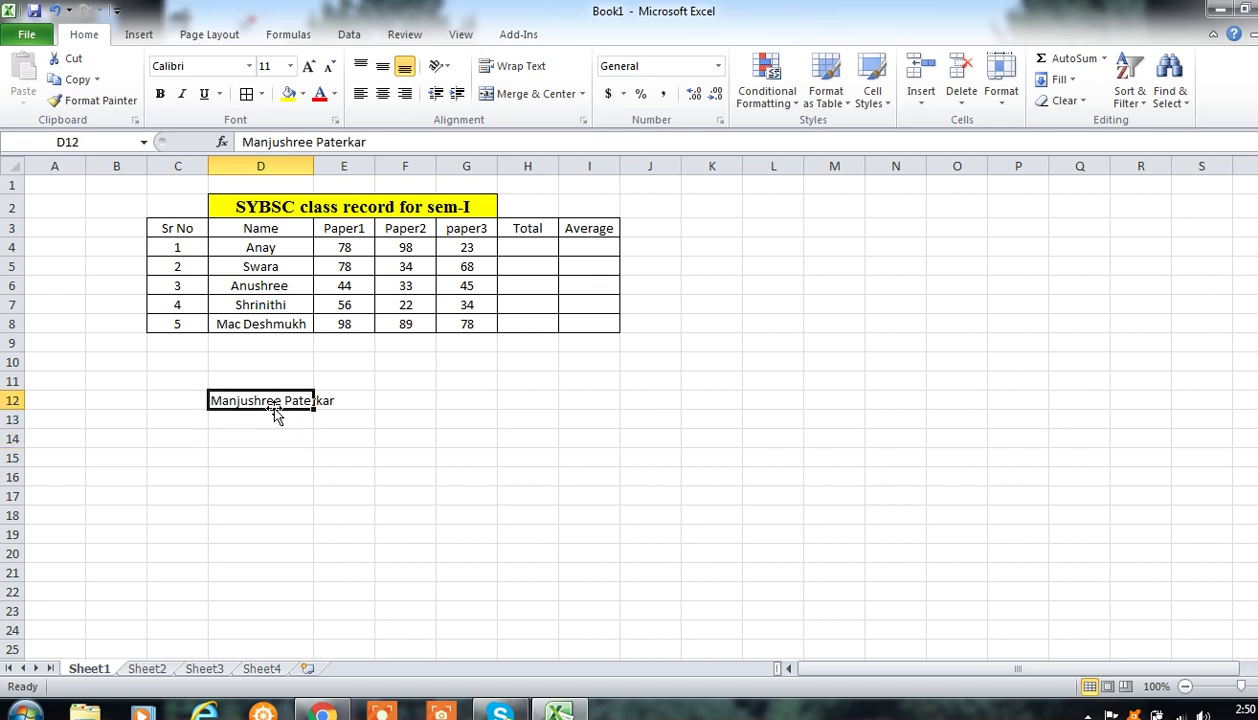
left_click(507, 75)
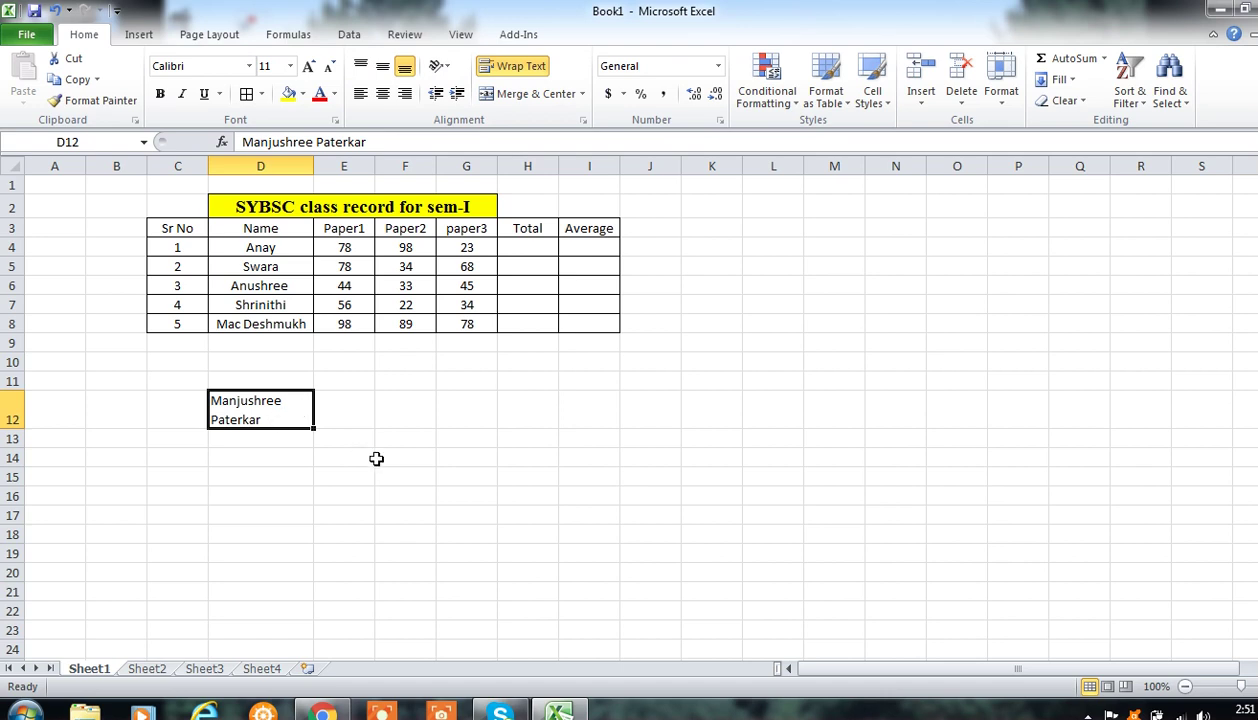
left_click(533, 436)
left_click(467, 261)
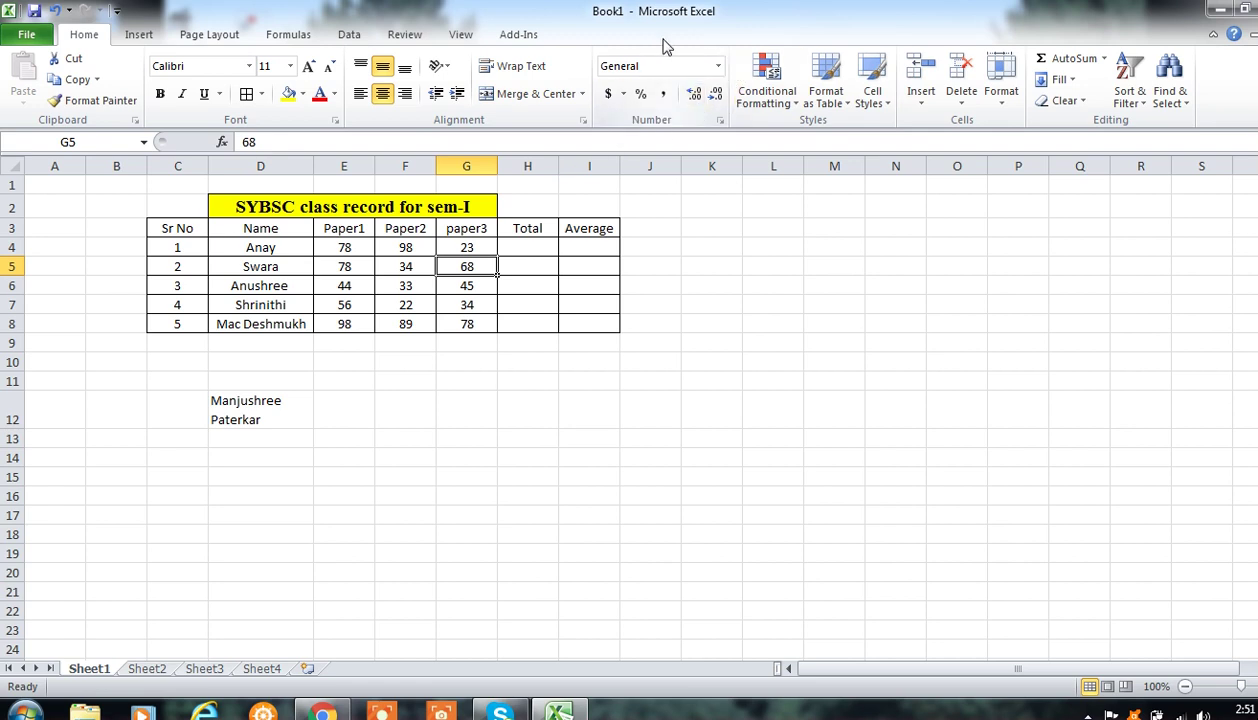
left_click(719, 67)
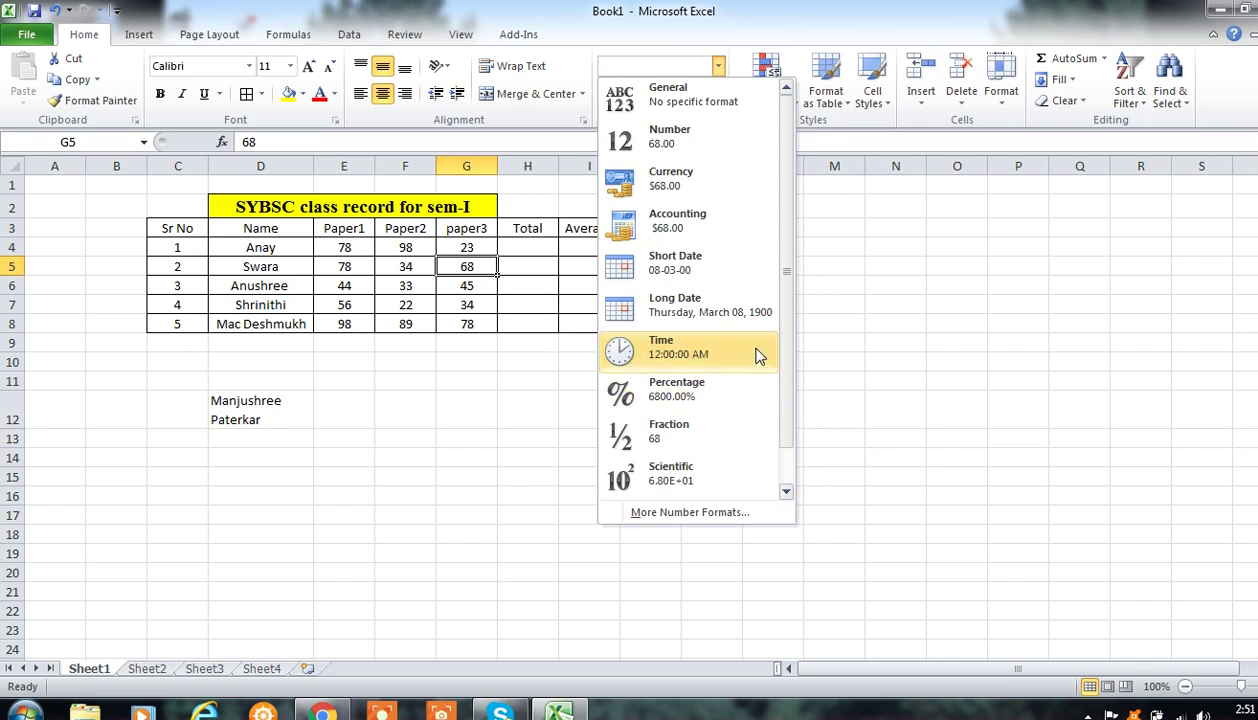
mouse_move(786, 355)
left_mouse_down()
mouse_move(783, 417)
mouse_move(789, 333)
left_mouse_up()
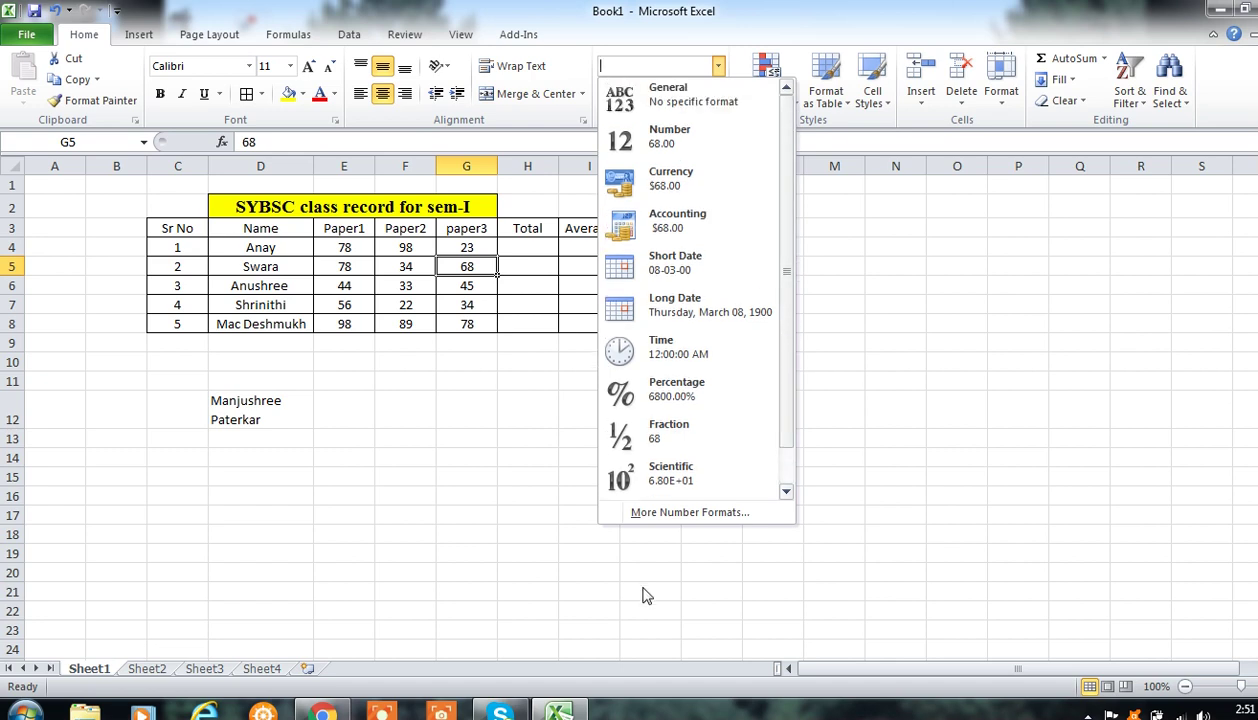
left_click(690, 512)
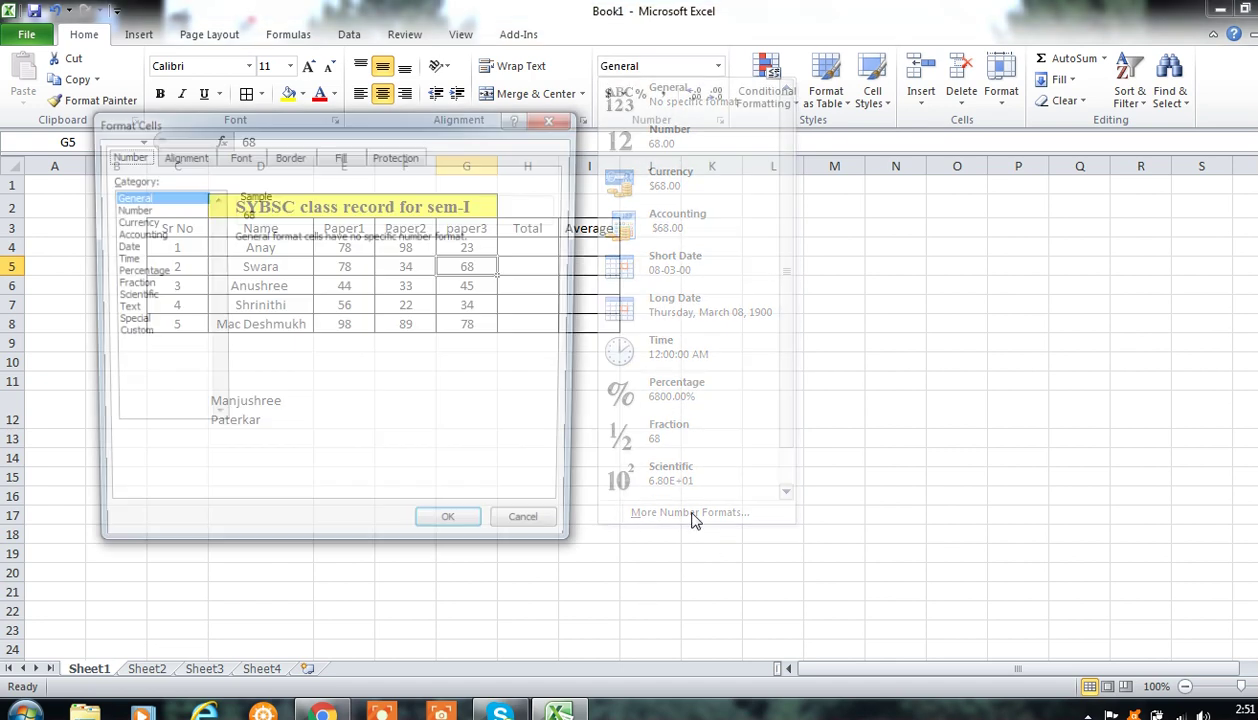
left_click(134, 223)
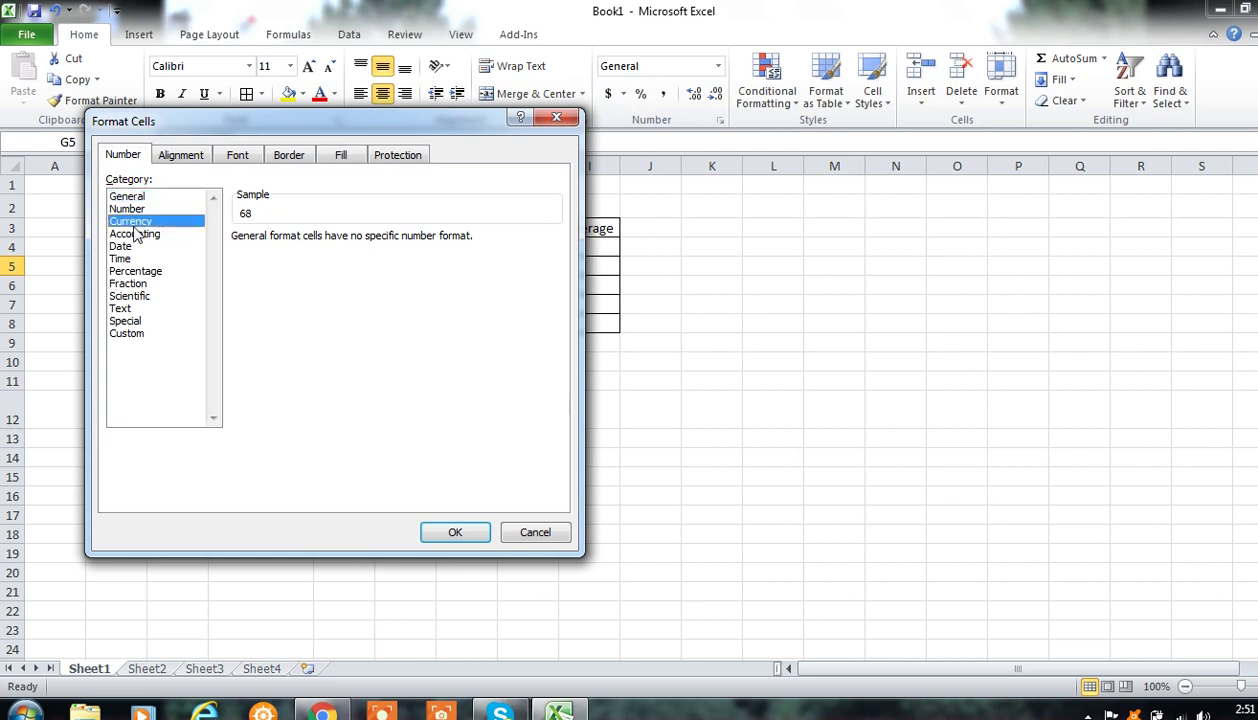
left_click(138, 271)
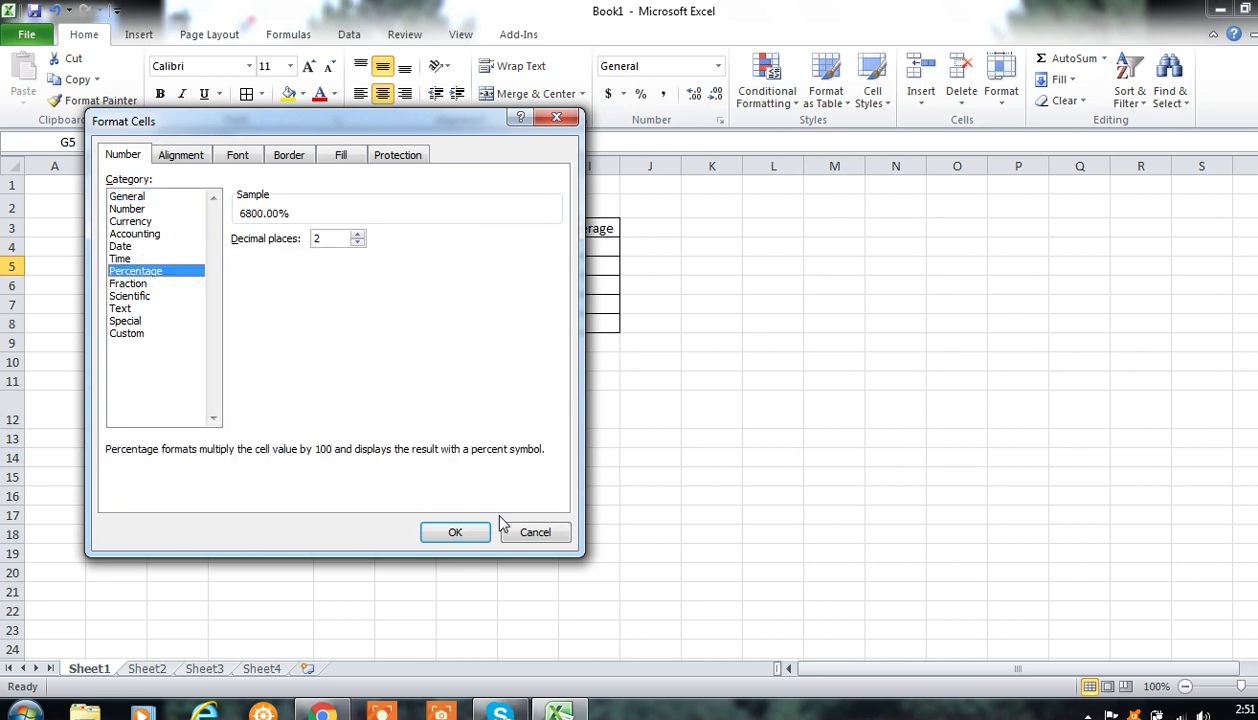
left_click(533, 531)
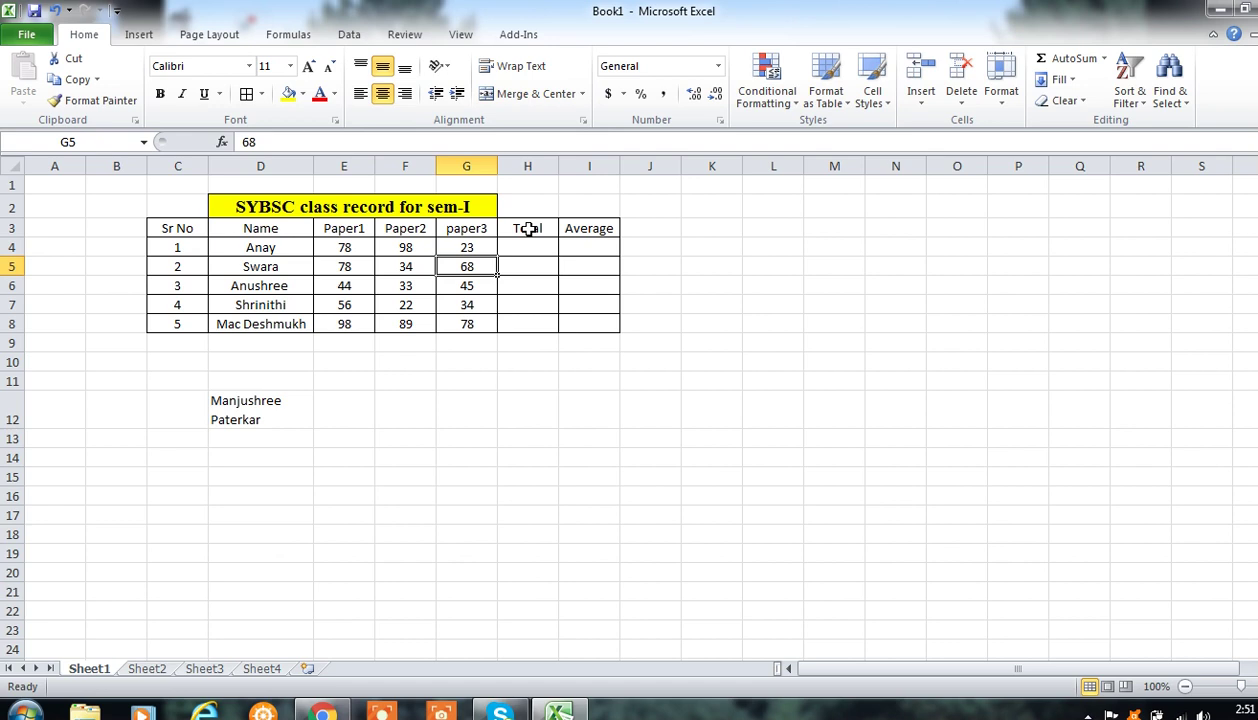
left_click(482, 383)
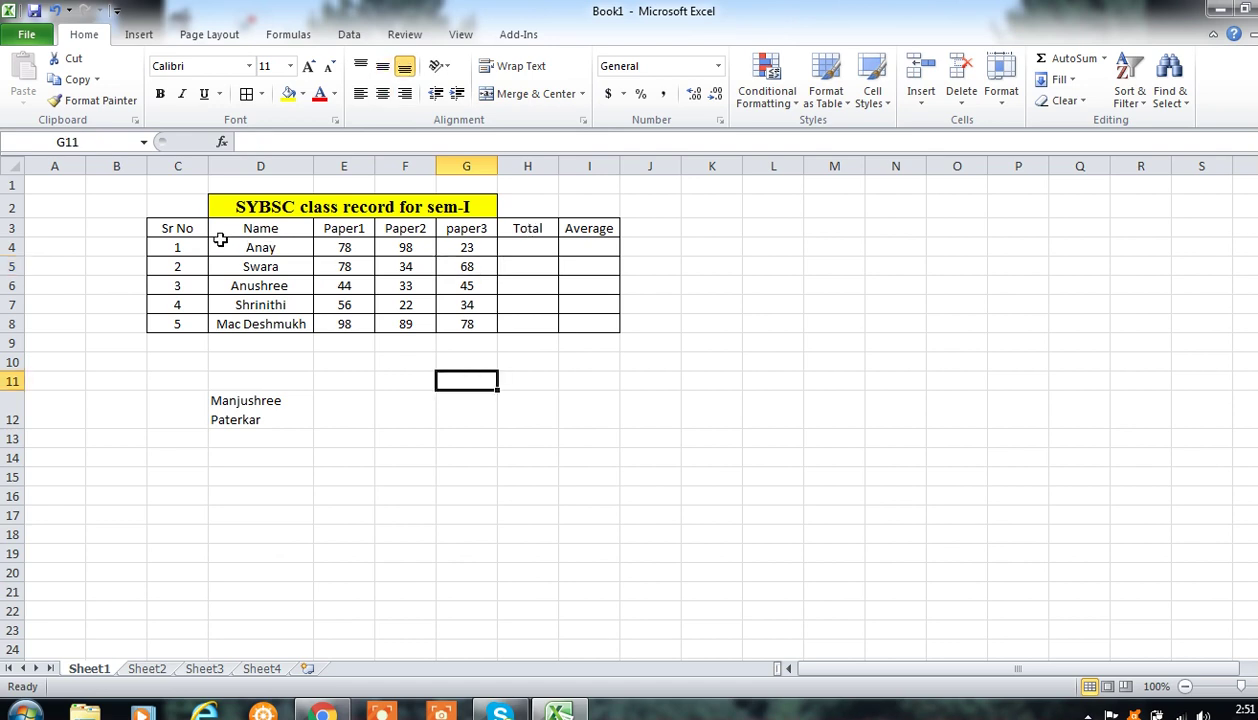
- Make the header row C3:I3 bold at size 12
left_click_drag(172, 229, 590, 229)
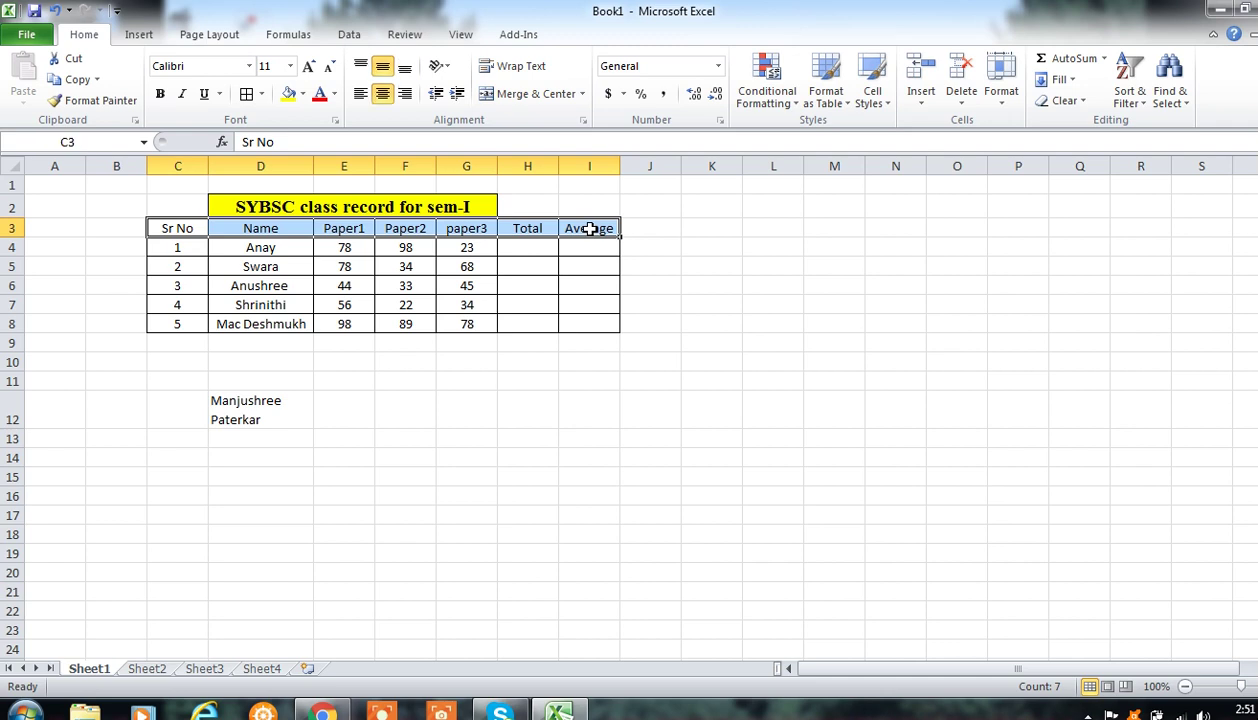
left_click(162, 99)
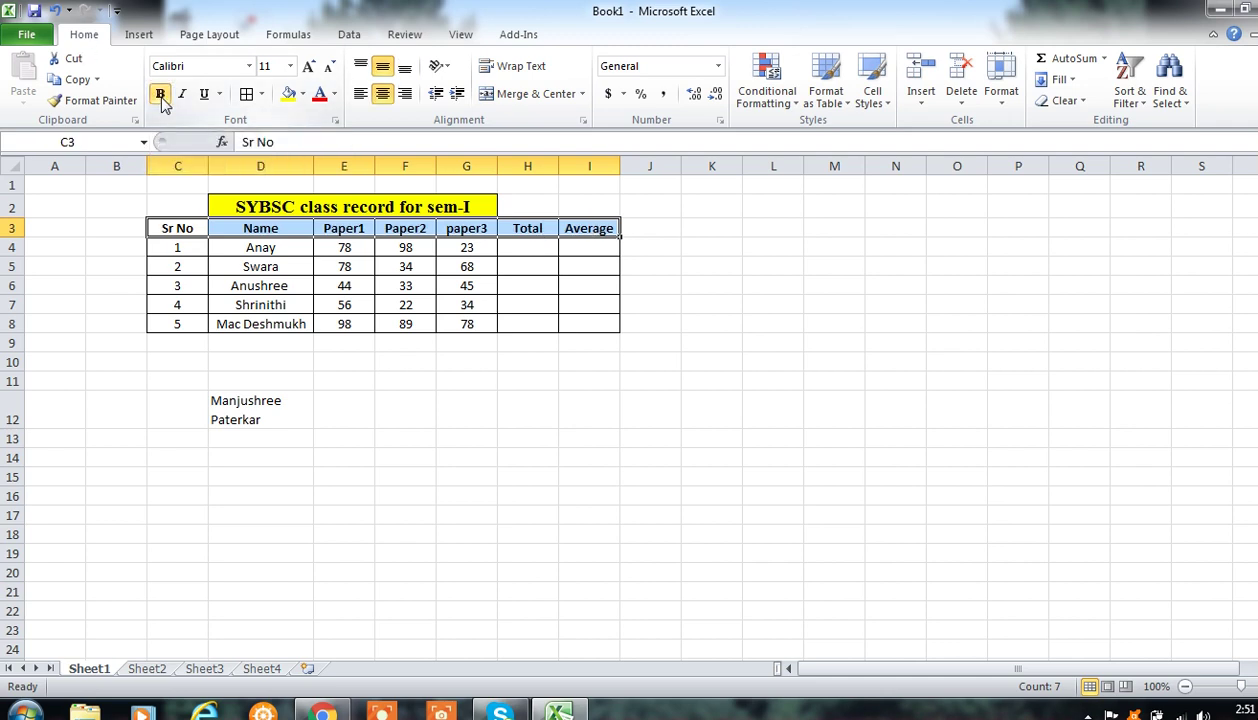
left_click(309, 67)
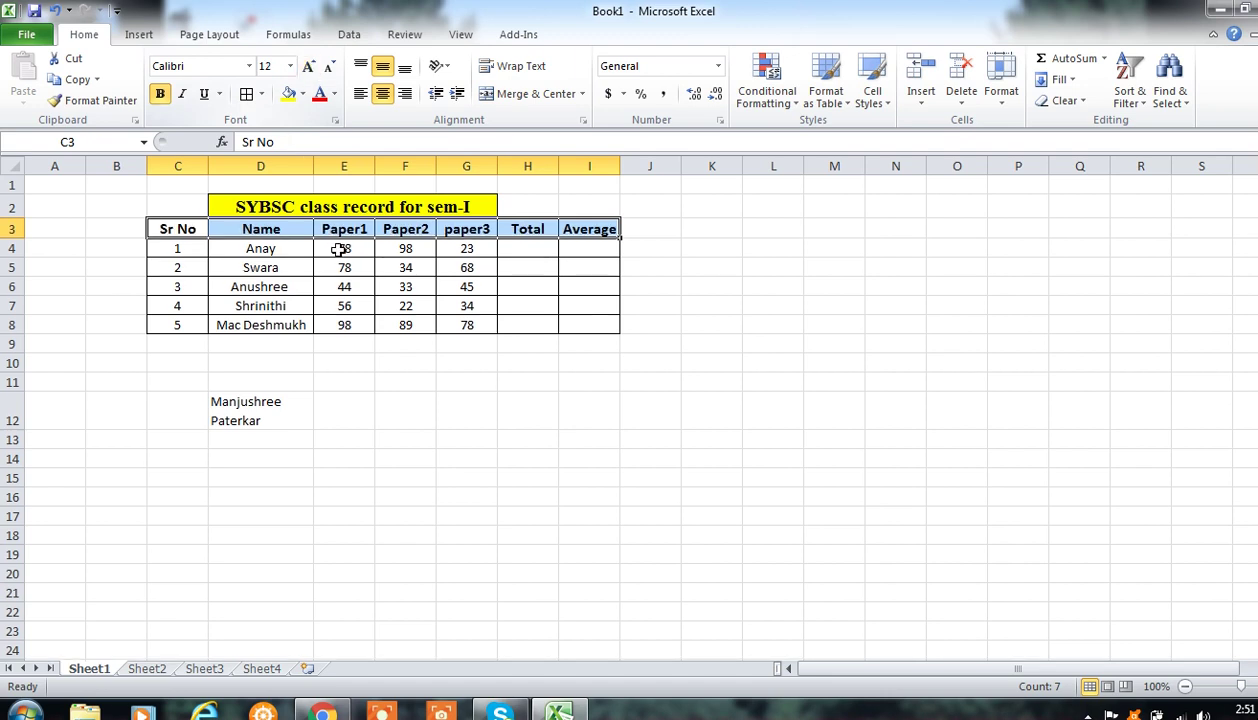
left_click(332, 247)
- Format the first student's name in D4 as green, bold and italic
left_click(276, 249)
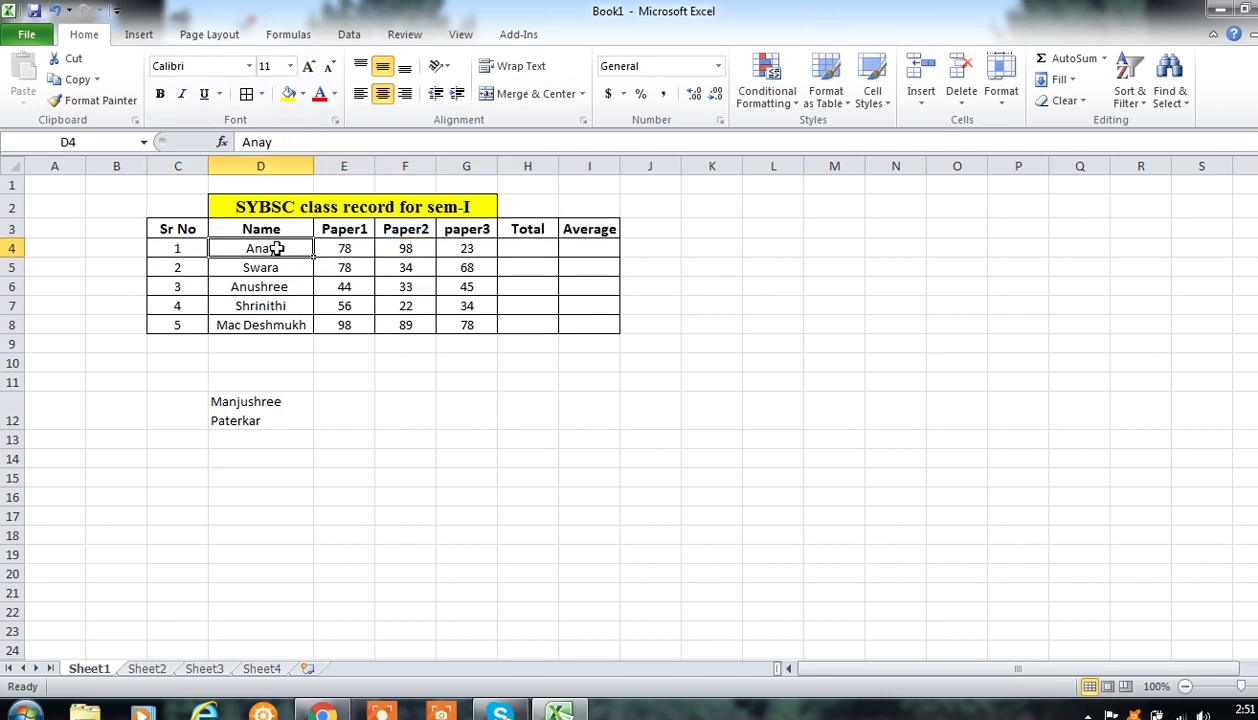
left_click(335, 94)
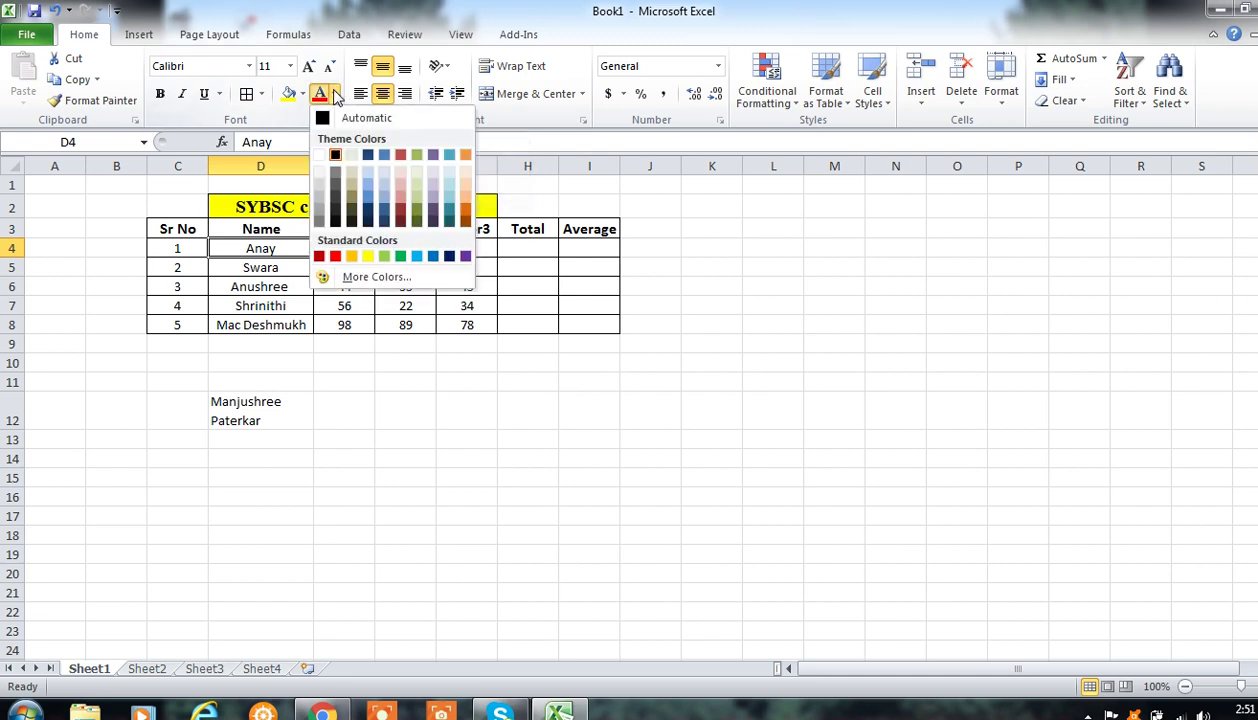
left_click(400, 257)
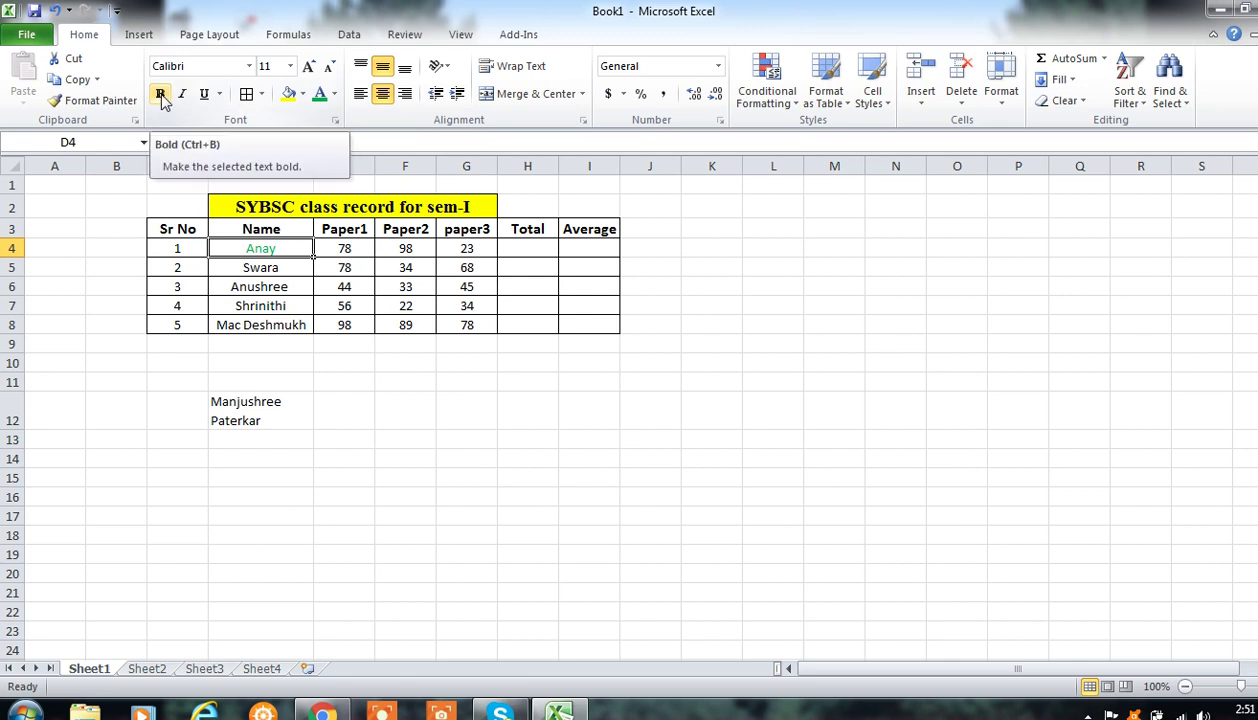
left_click(161, 97)
left_click(183, 96)
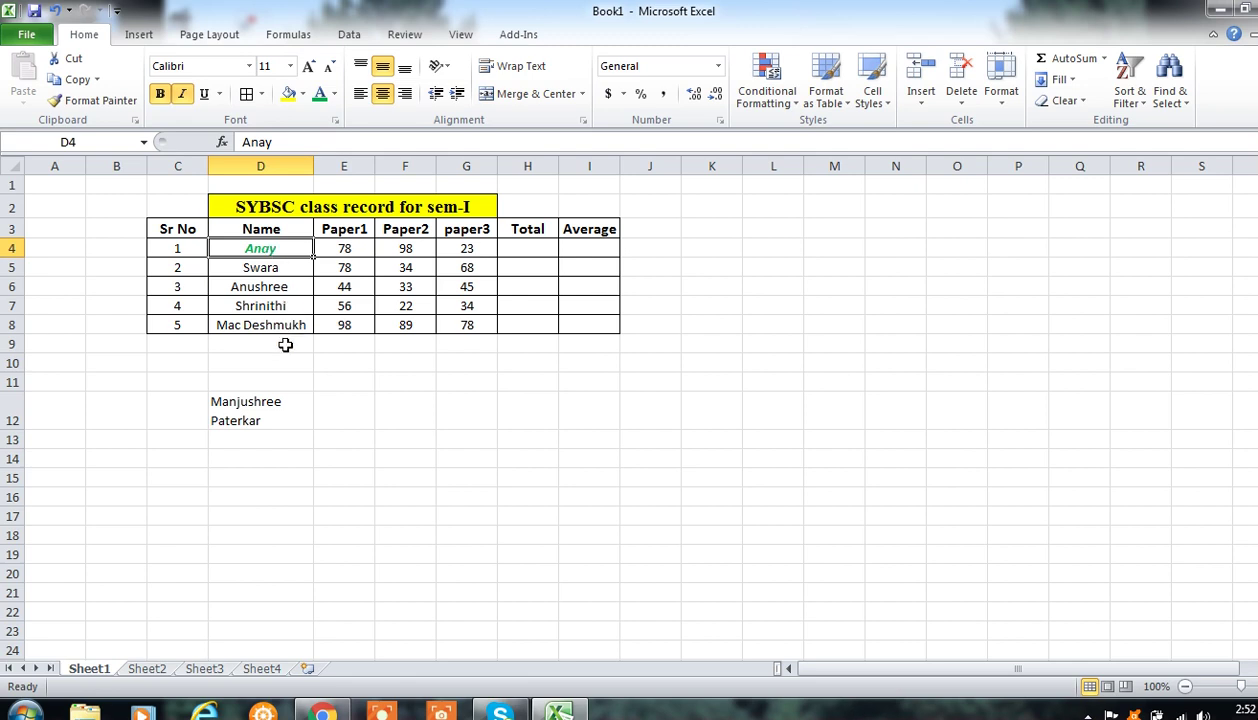
- Use Format Painter to copy D4's green bold italic formatting onto D12
left_click(108, 103)
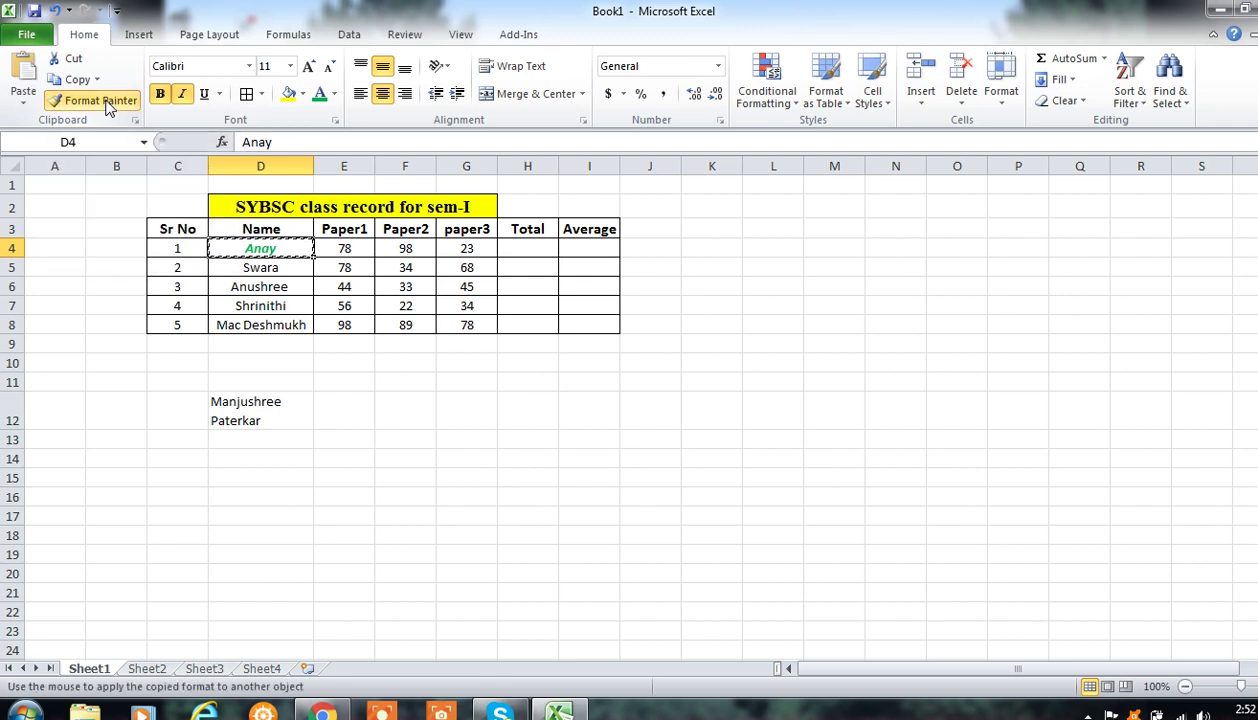
left_click(262, 402)
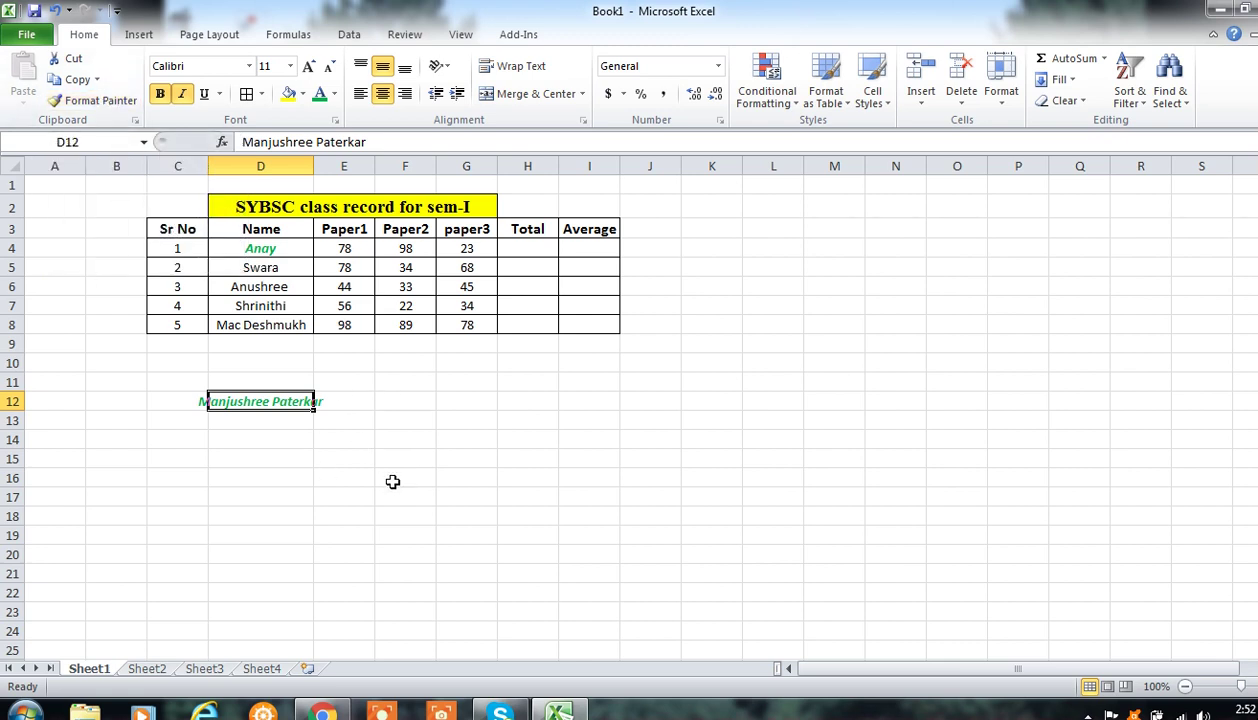
left_click(374, 440)
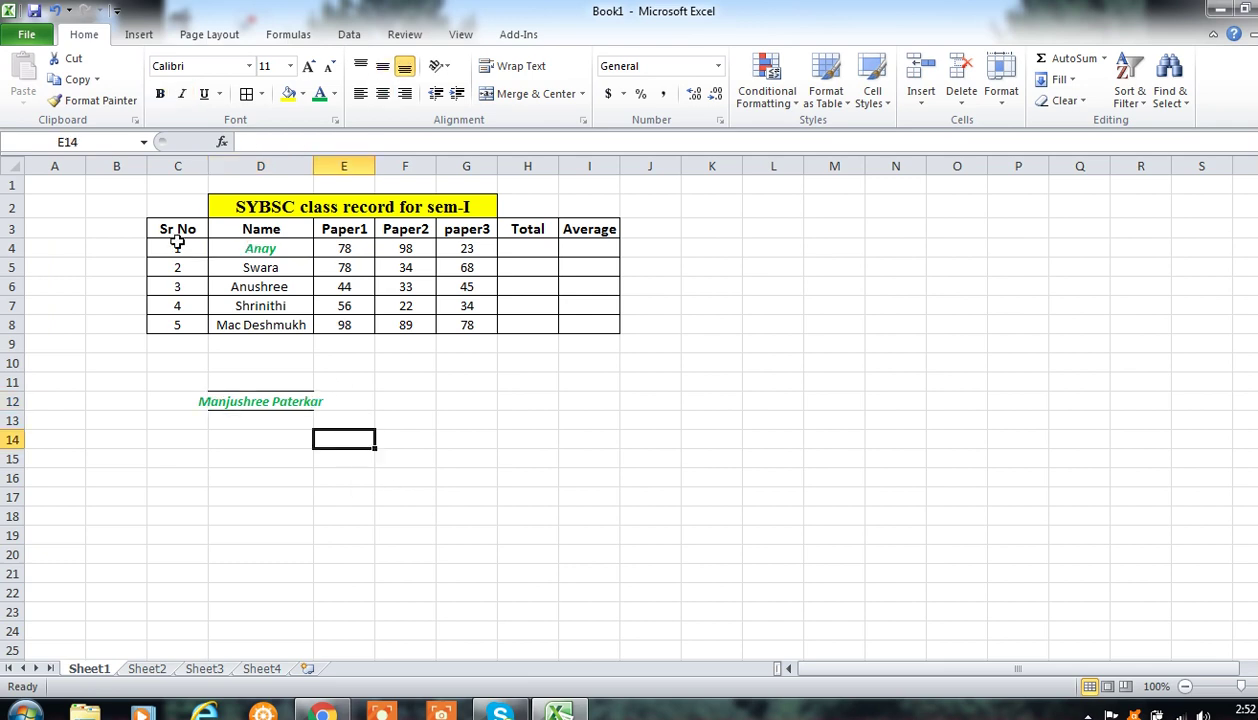
left_click_drag(175, 228, 590, 325)
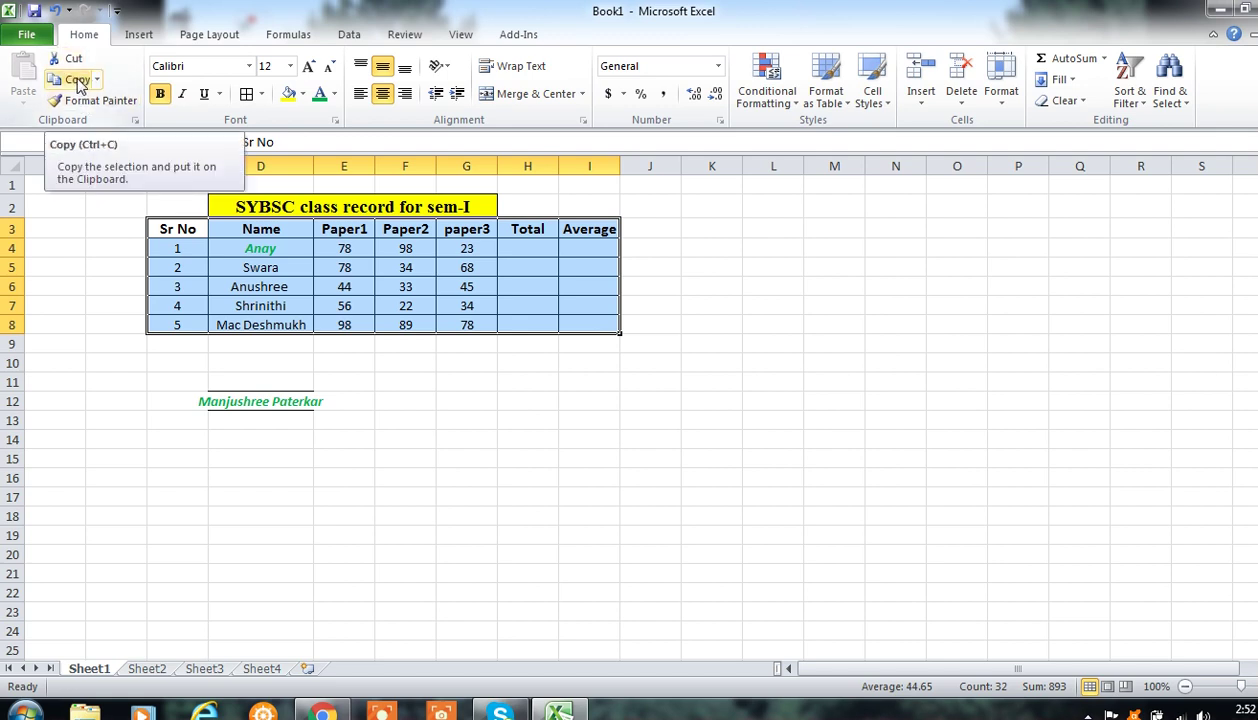
- Copy the class record table C3:I8 and paste it starting at cell H10
left_click(78, 82)
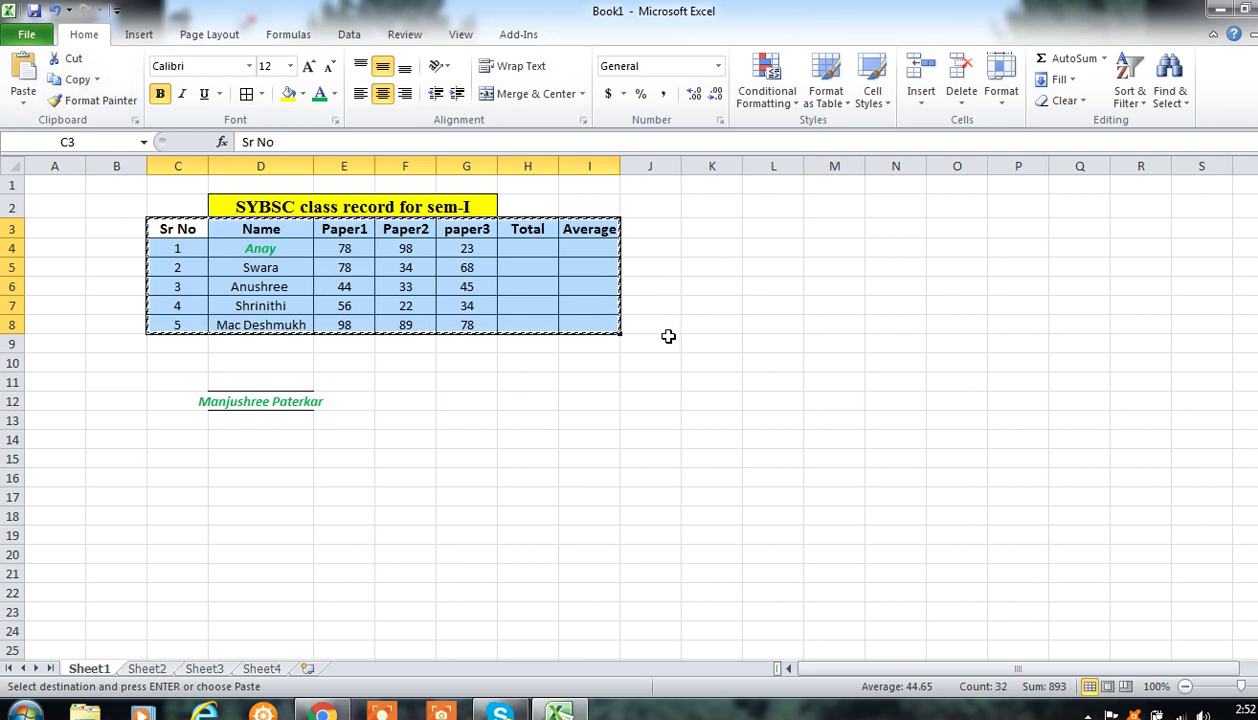
left_click(529, 363)
key("ctrl+v")
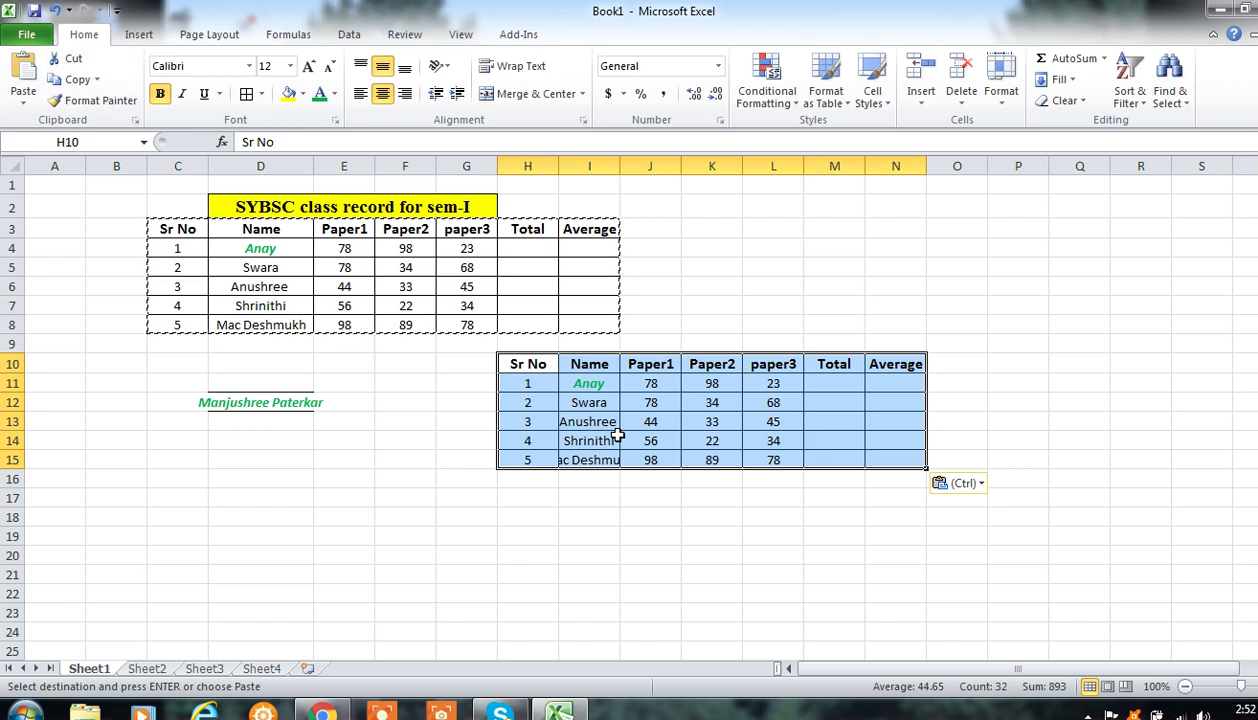
left_click(684, 537)
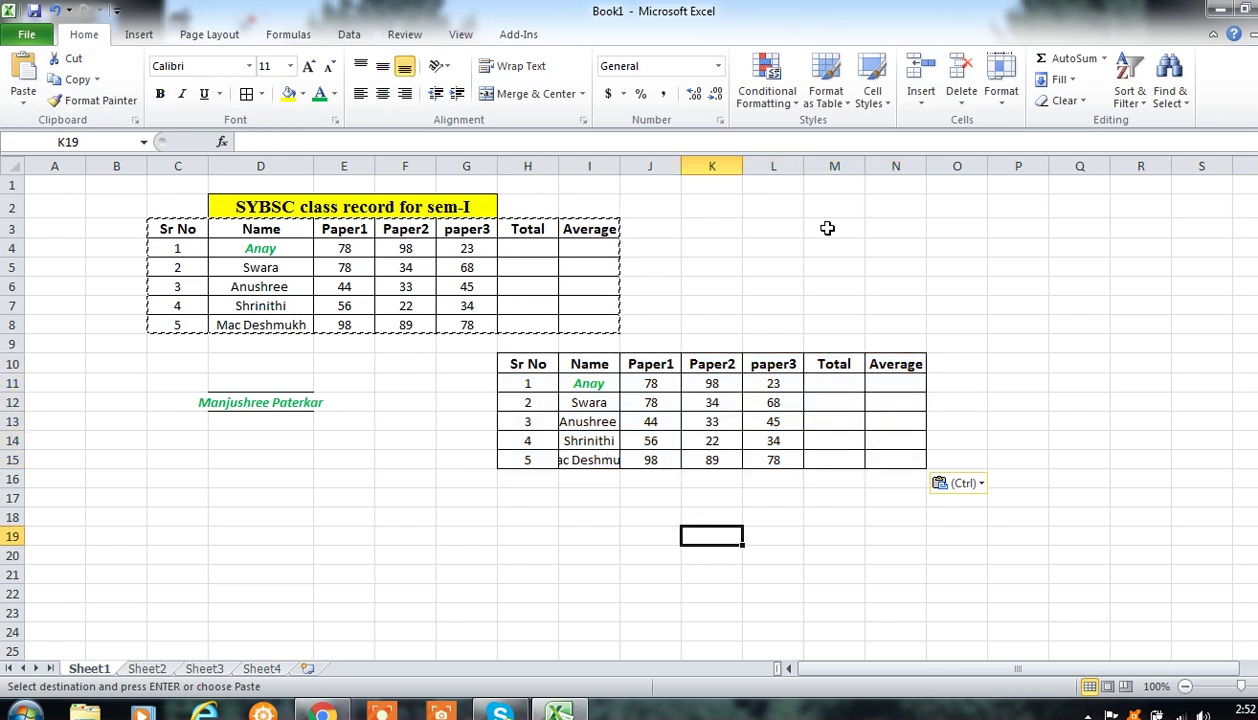
left_click(756, 287)
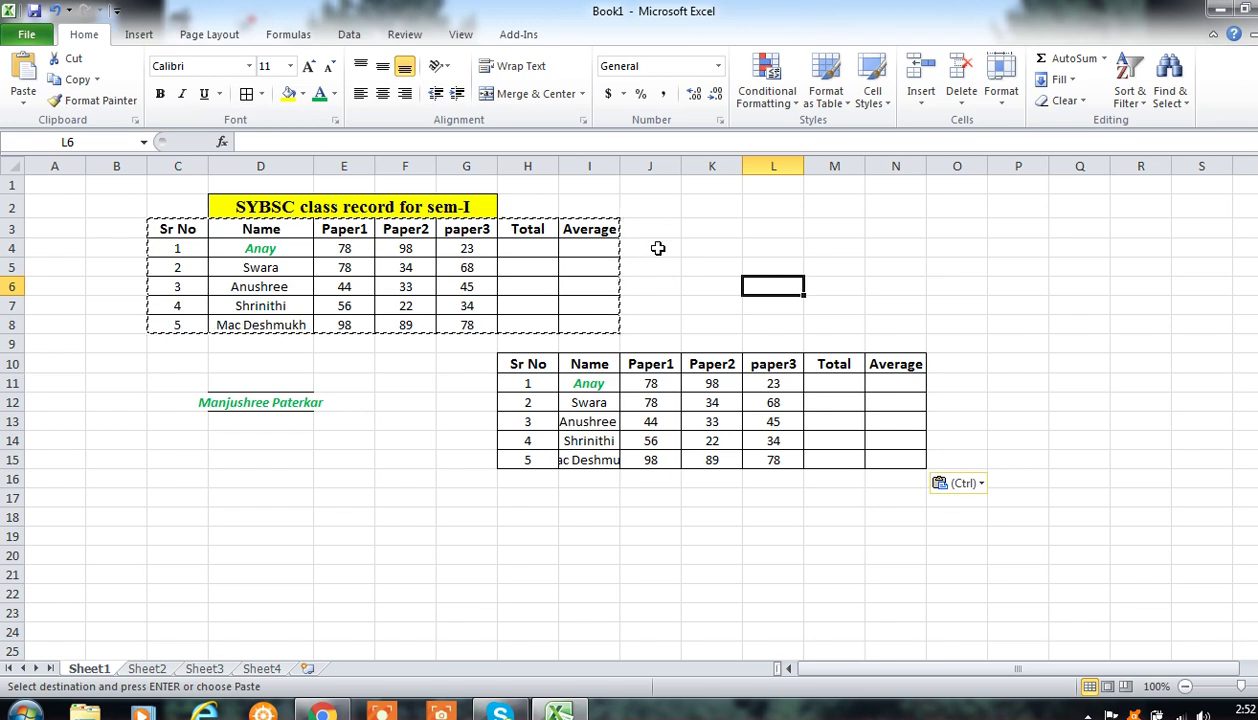
left_click(648, 362)
- Stack the copied table's Sr No heading in H10 vertically
left_click(748, 230)
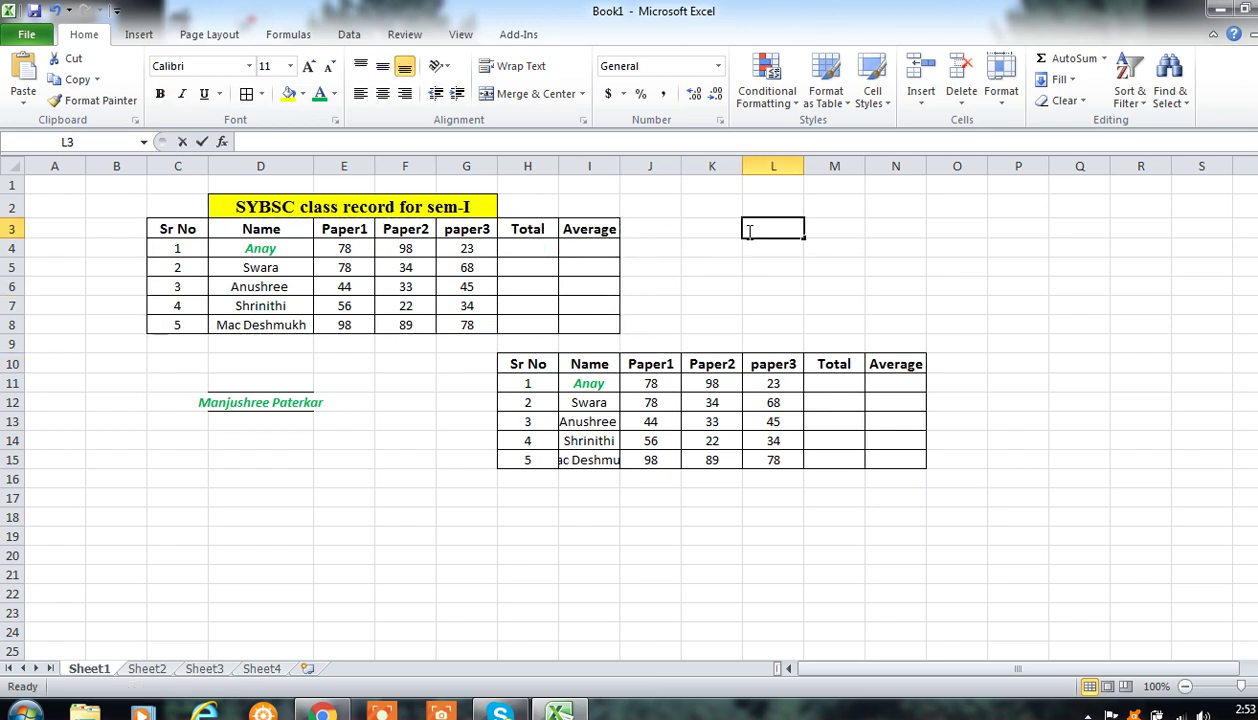
left_click(643, 362)
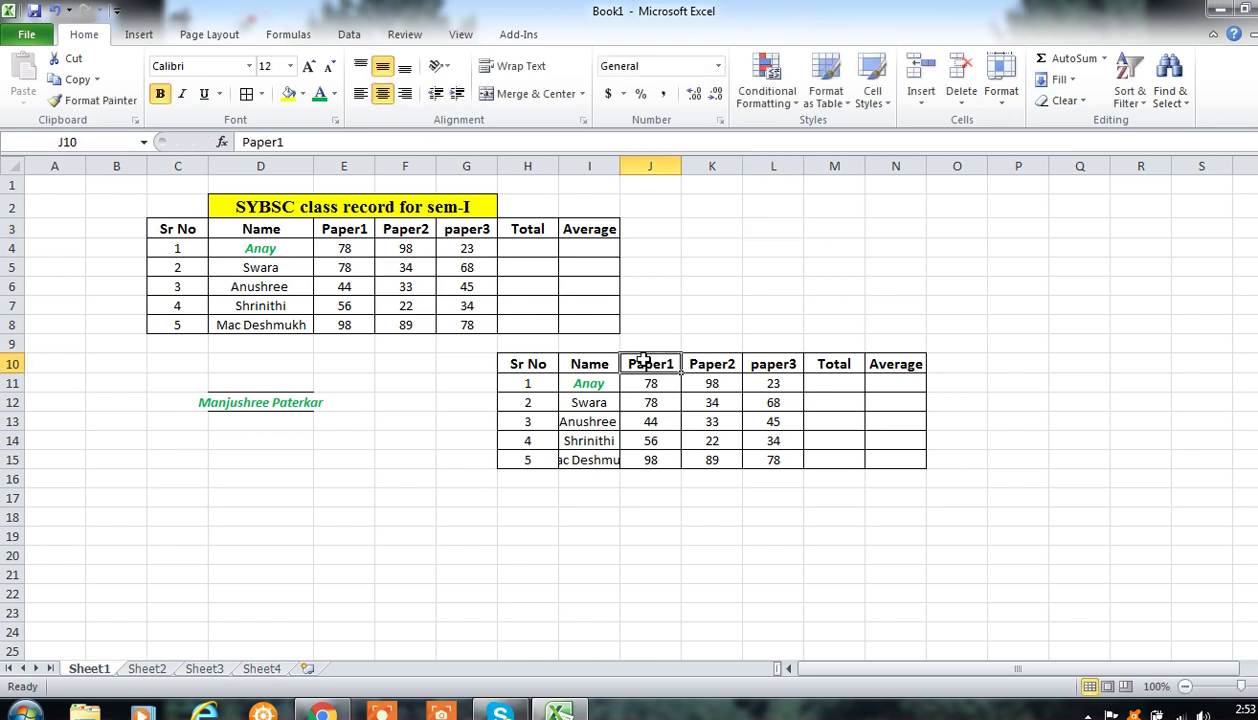
left_click(447, 66)
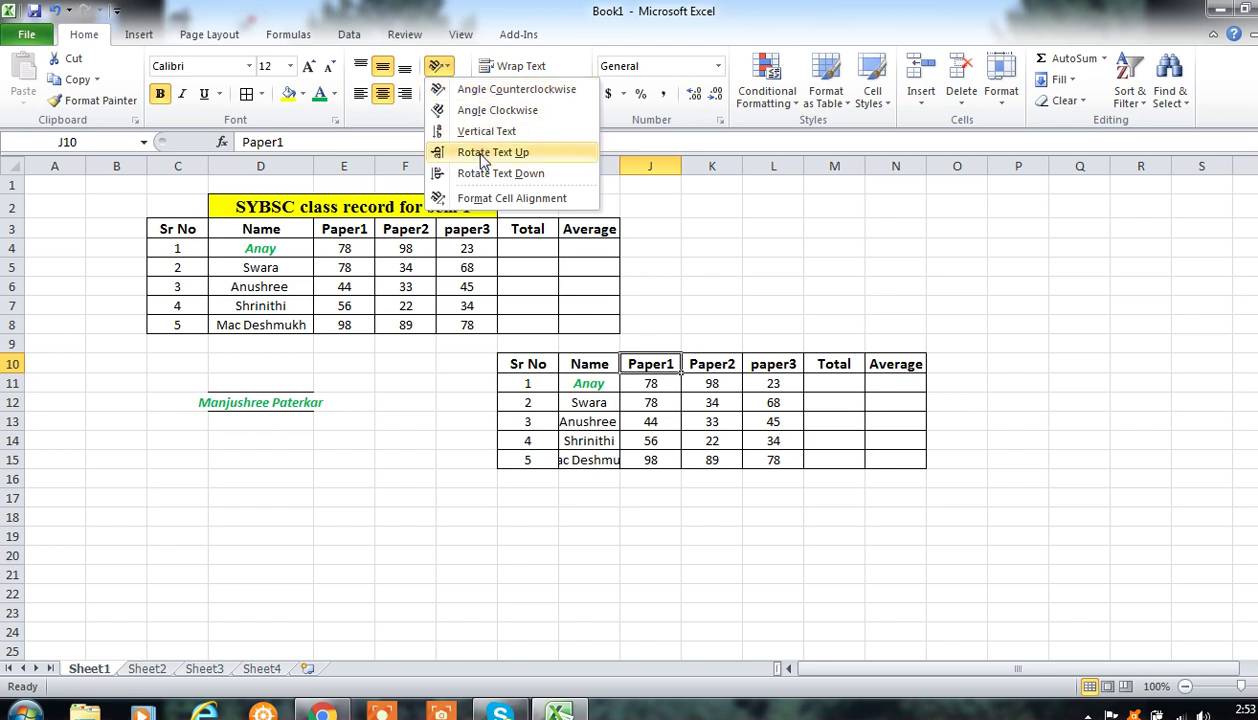
left_click(515, 358)
left_click(517, 357)
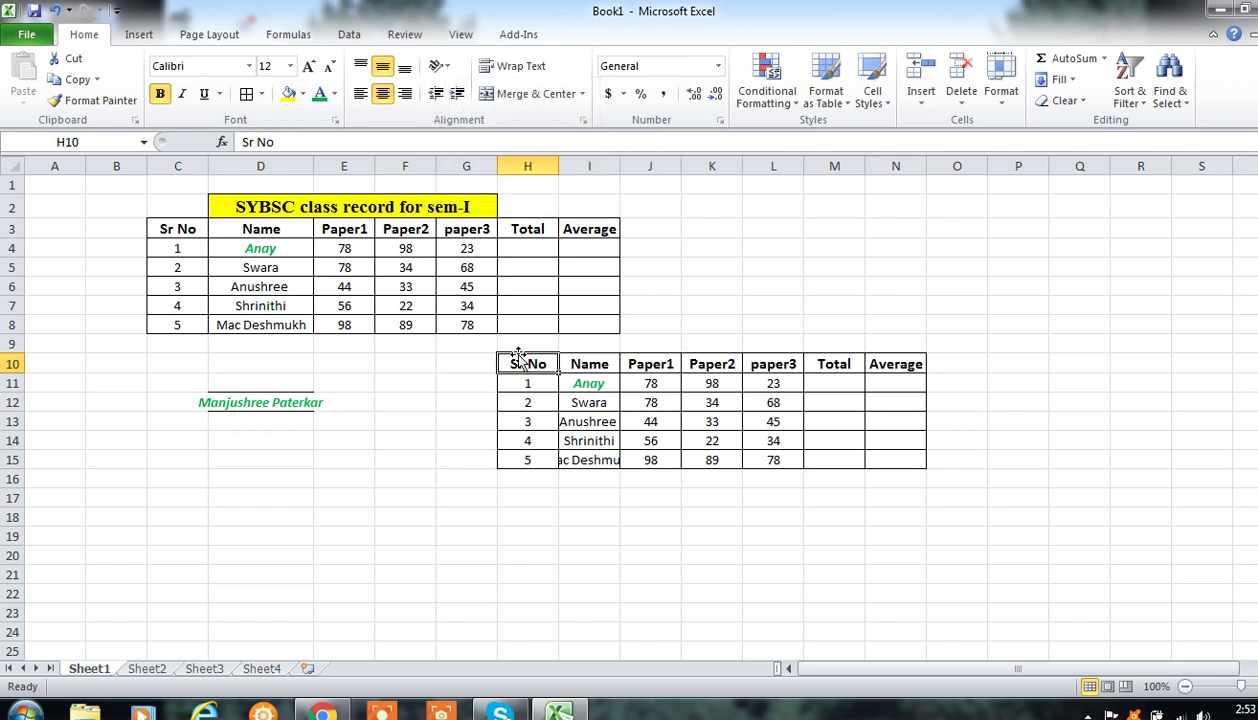
left_click(441, 66)
left_click(476, 131)
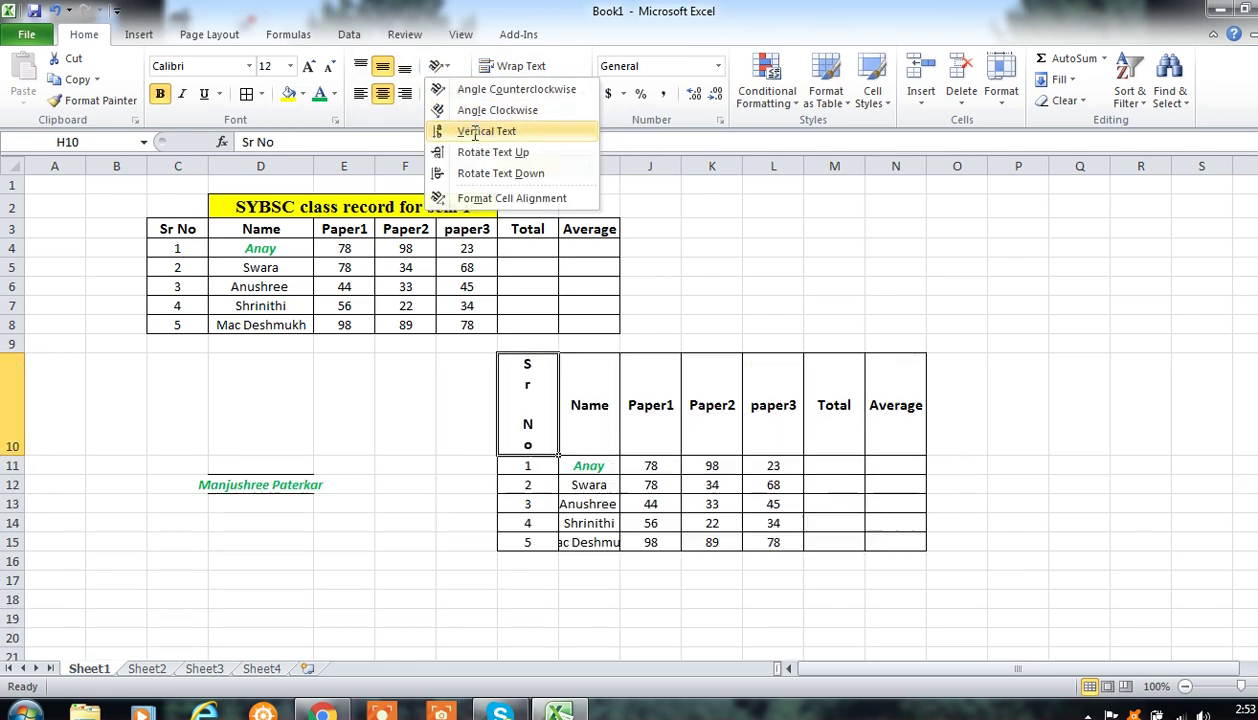
- Change the H10 Sr No heading to Angle Clockwise, then select the copied table H10:N15
left_click(441, 66)
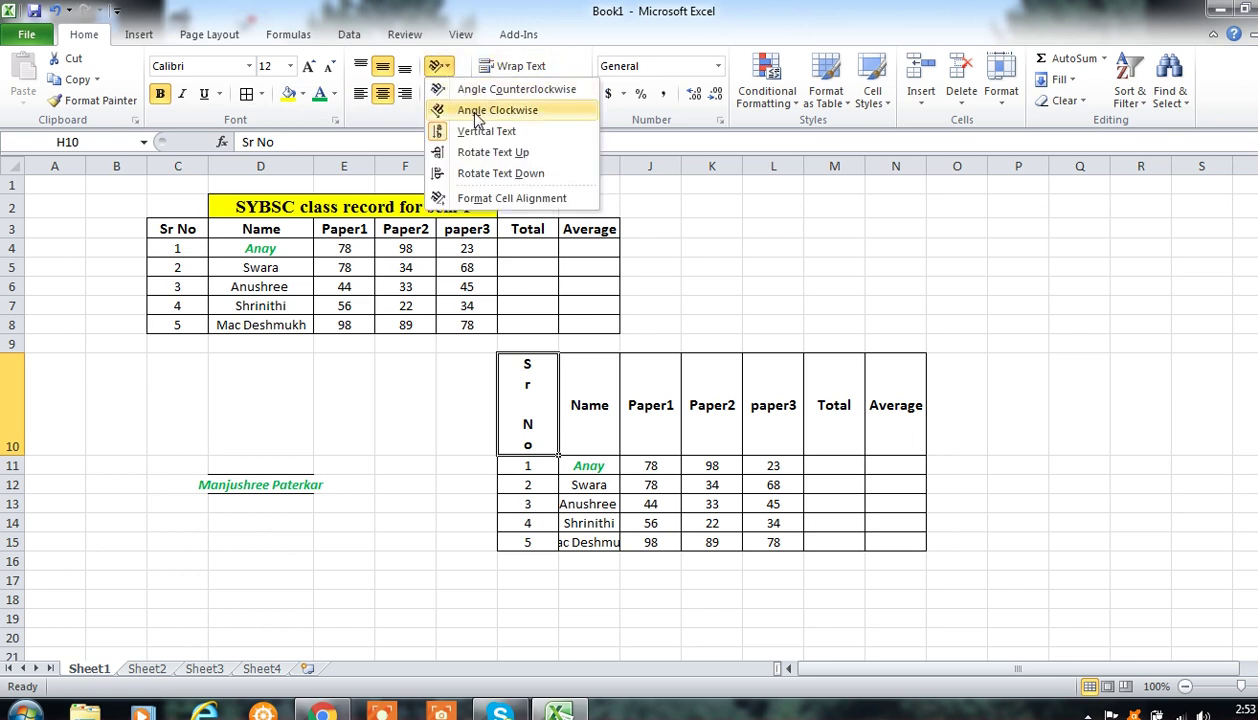
left_click(476, 112)
left_click(420, 514)
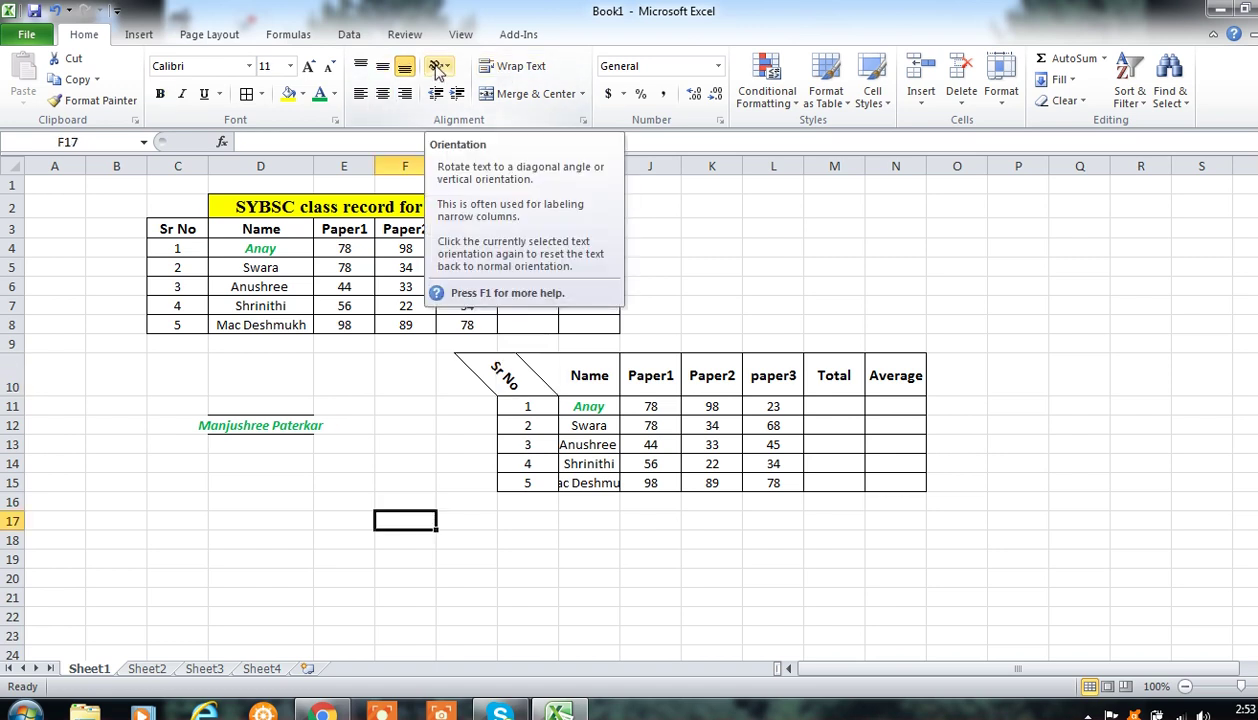
left_click(732, 346)
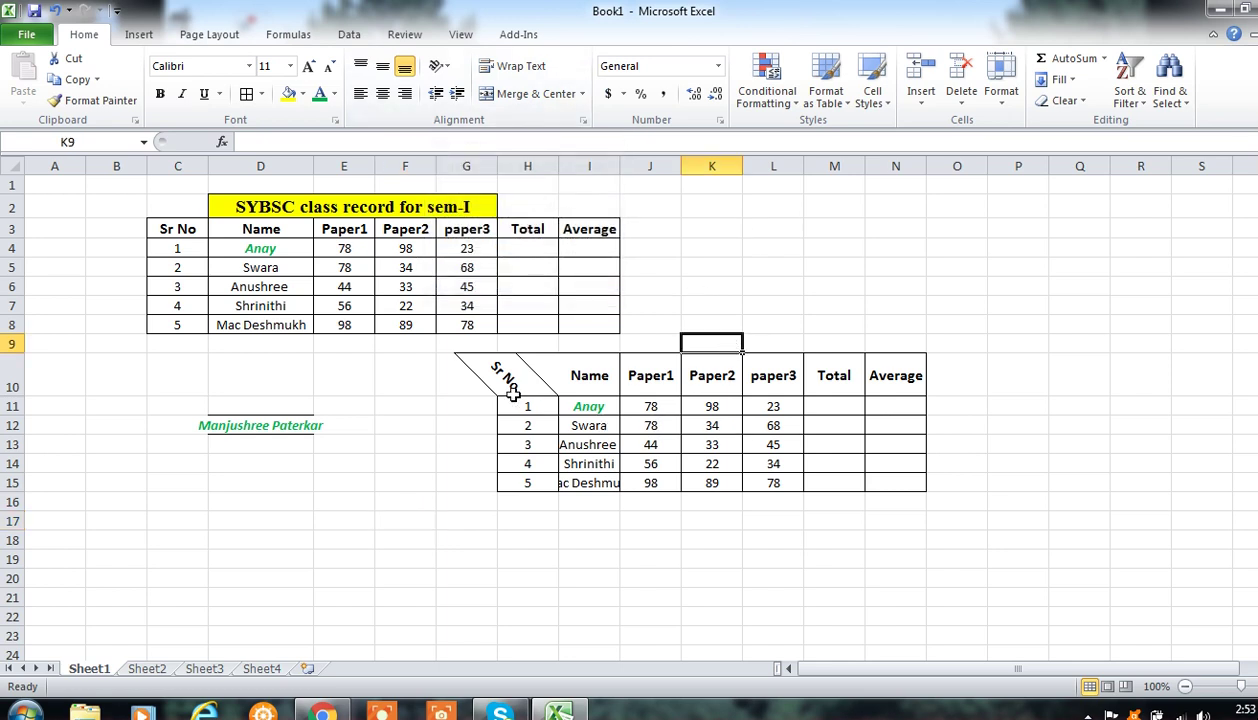
left_click_drag(503, 366, 899, 486)
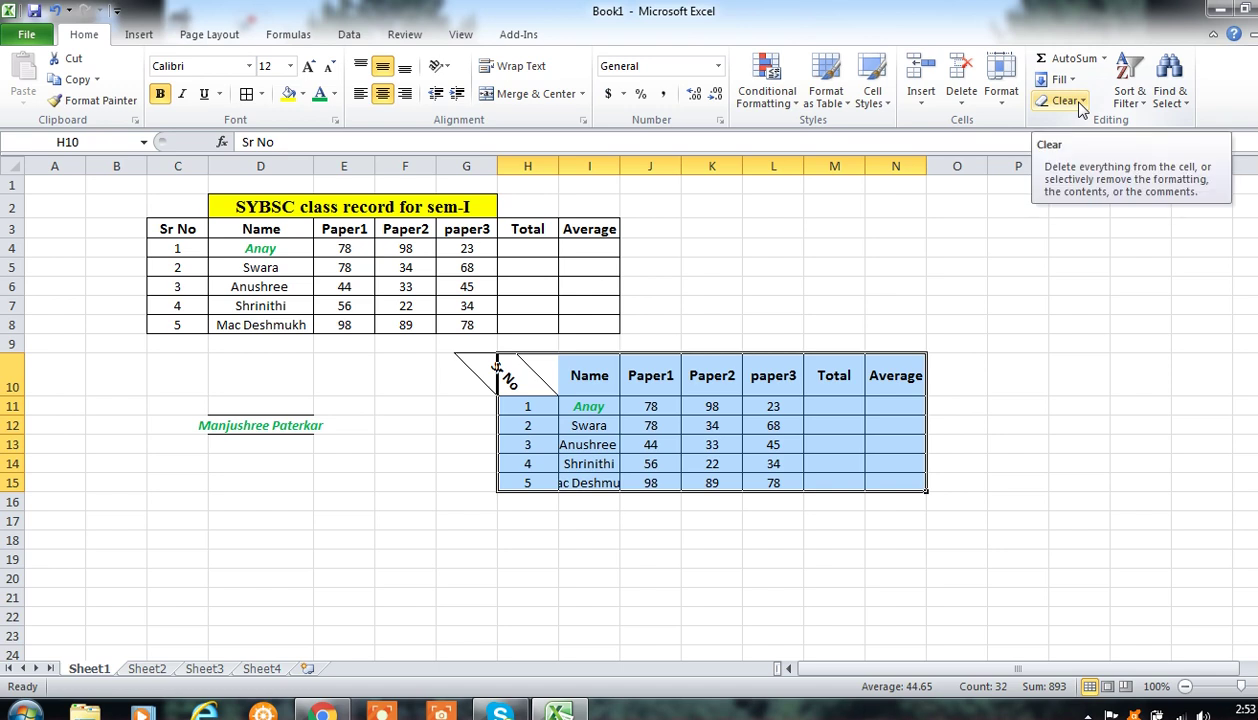
- Clear all formats from the copied table H10:N15, leaving plain values
left_click(1080, 104)
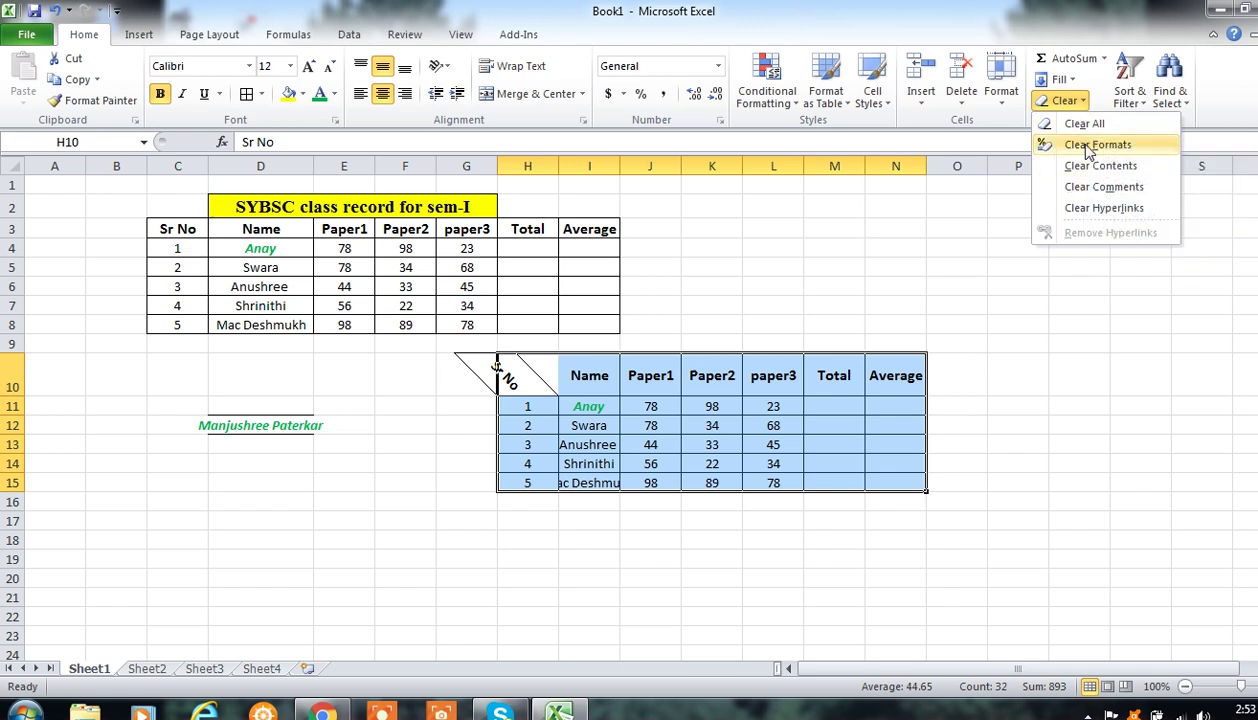
left_click(1088, 146)
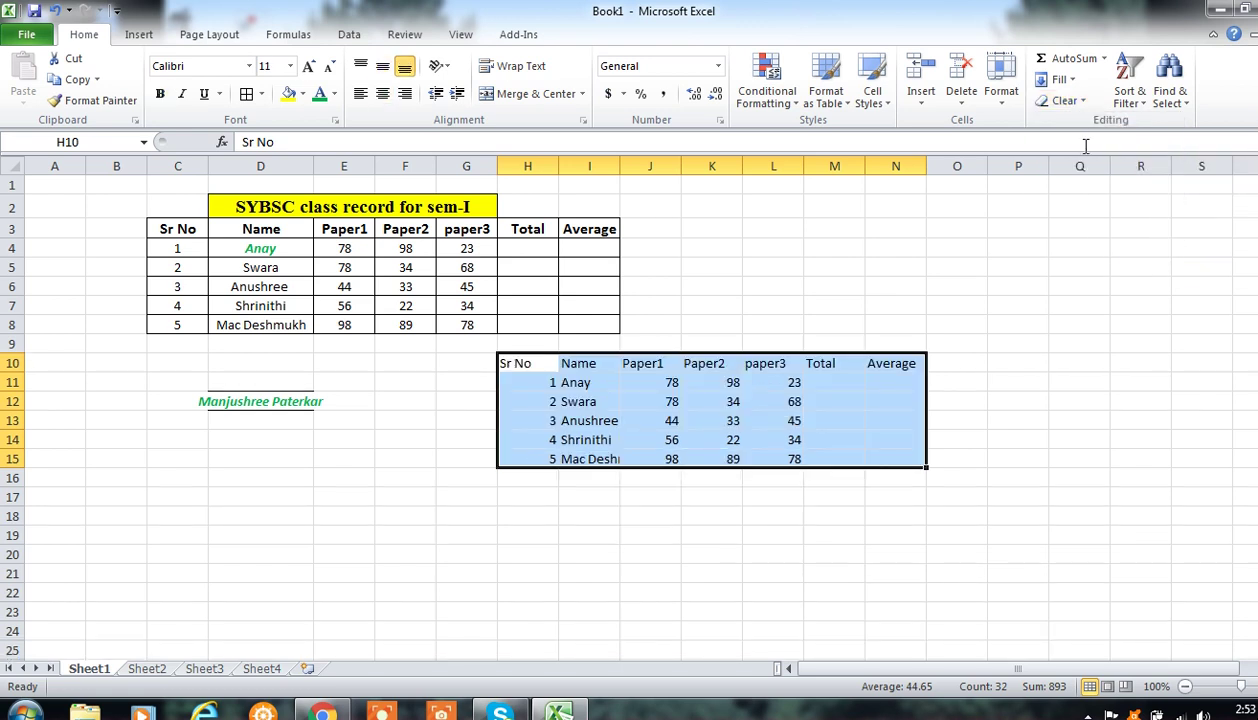
left_click(788, 324)
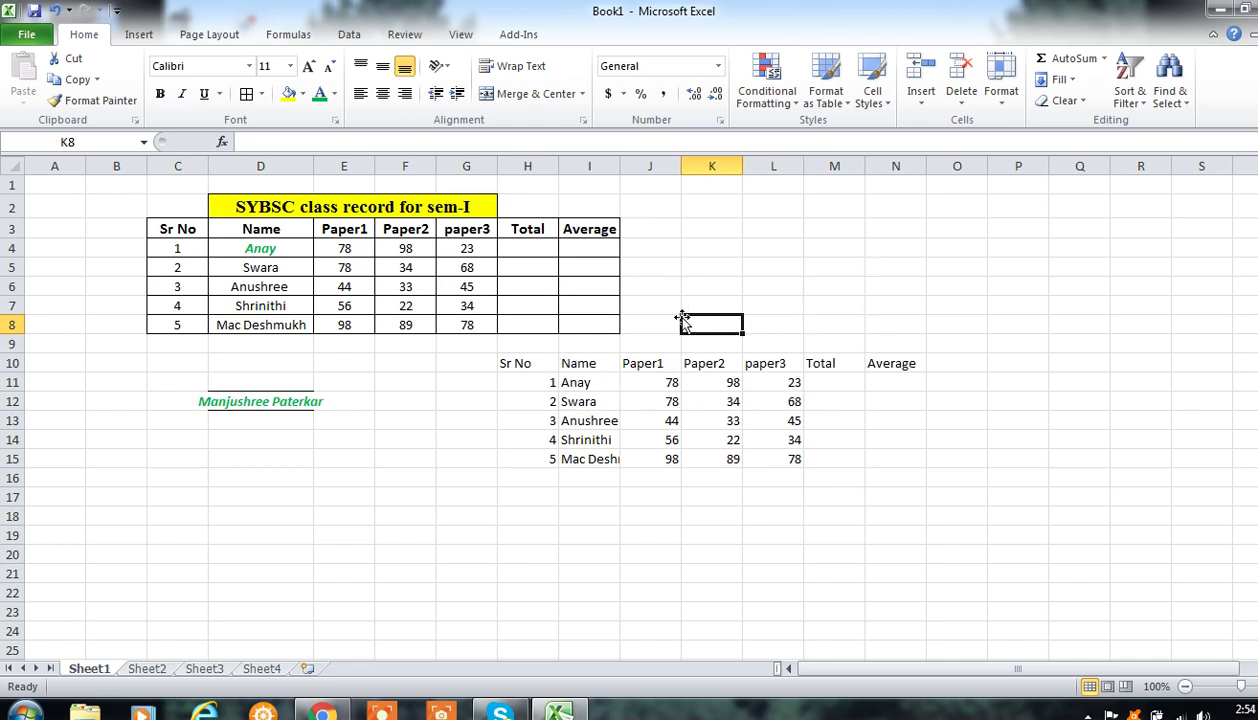
- Insert a new column before Total and title it Paper4 in H3
left_click(536, 252)
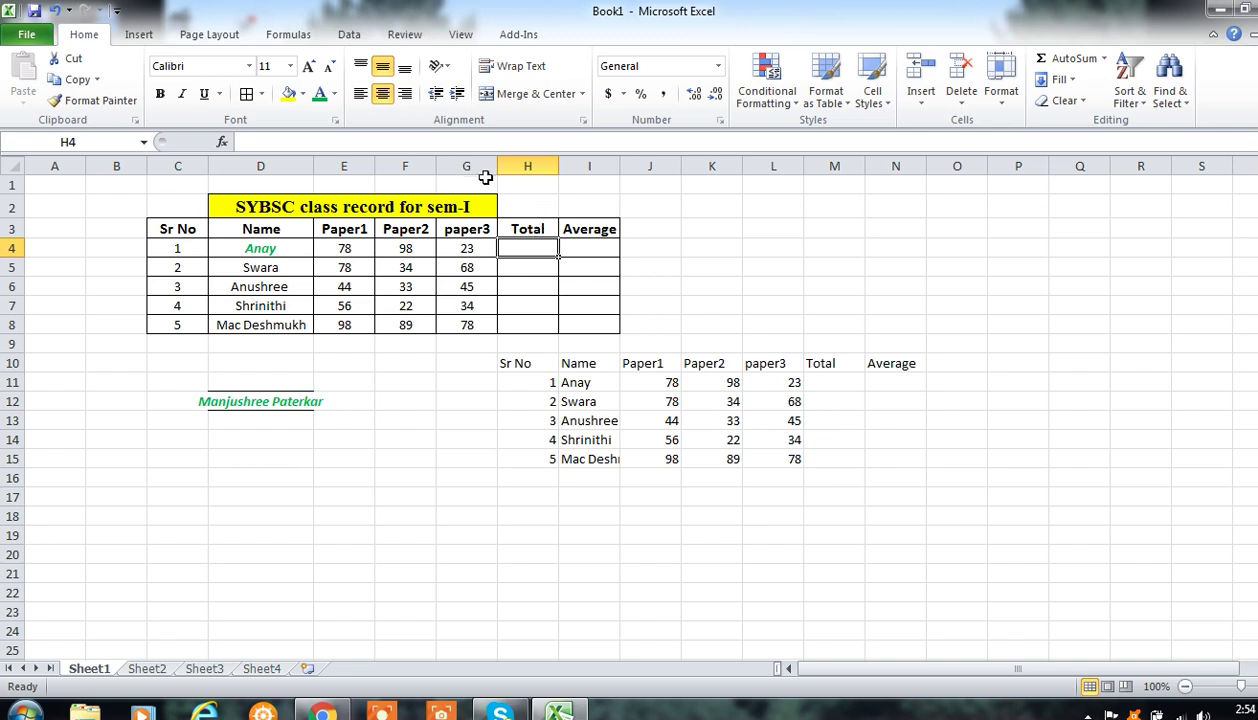
left_click(921, 100)
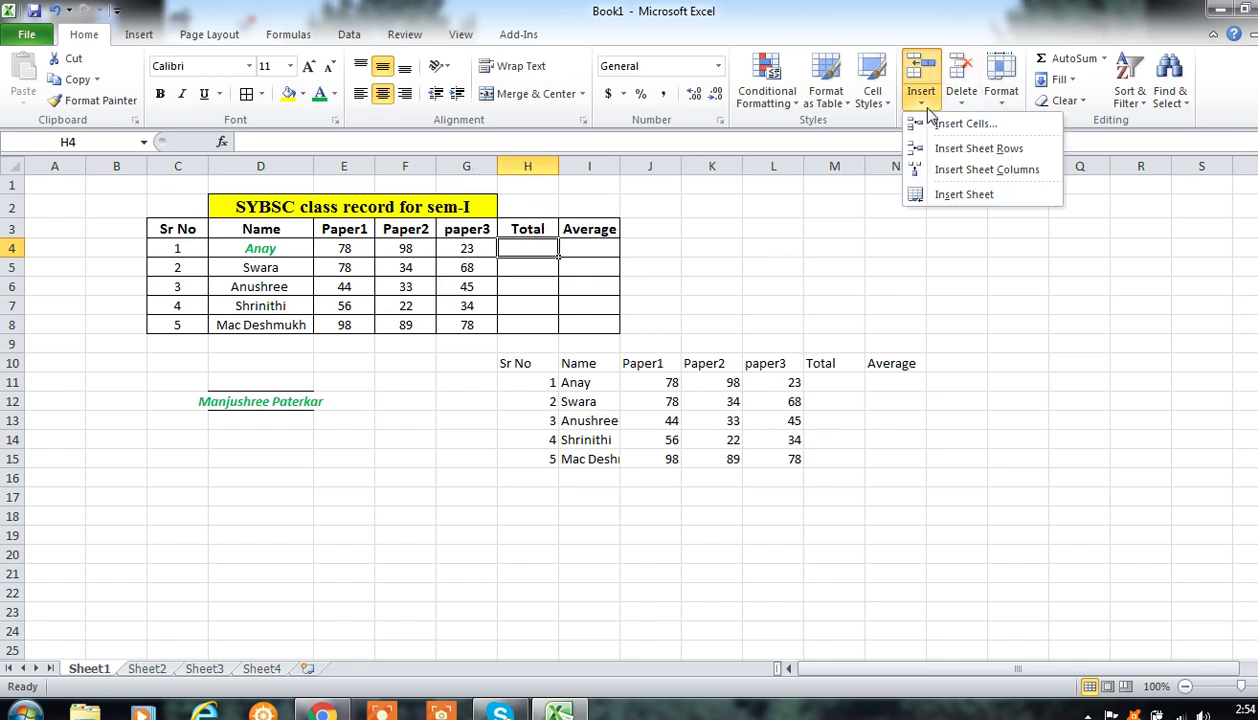
left_click(947, 176)
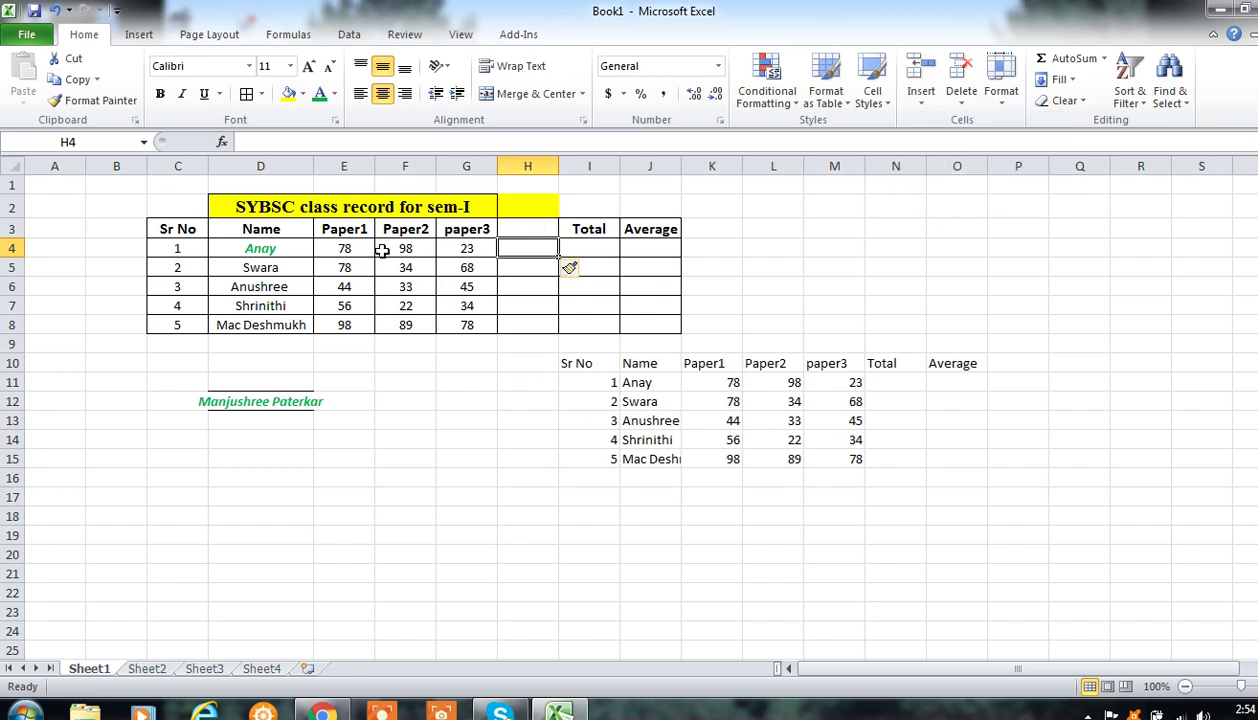
left_click(522, 229)
type("P")
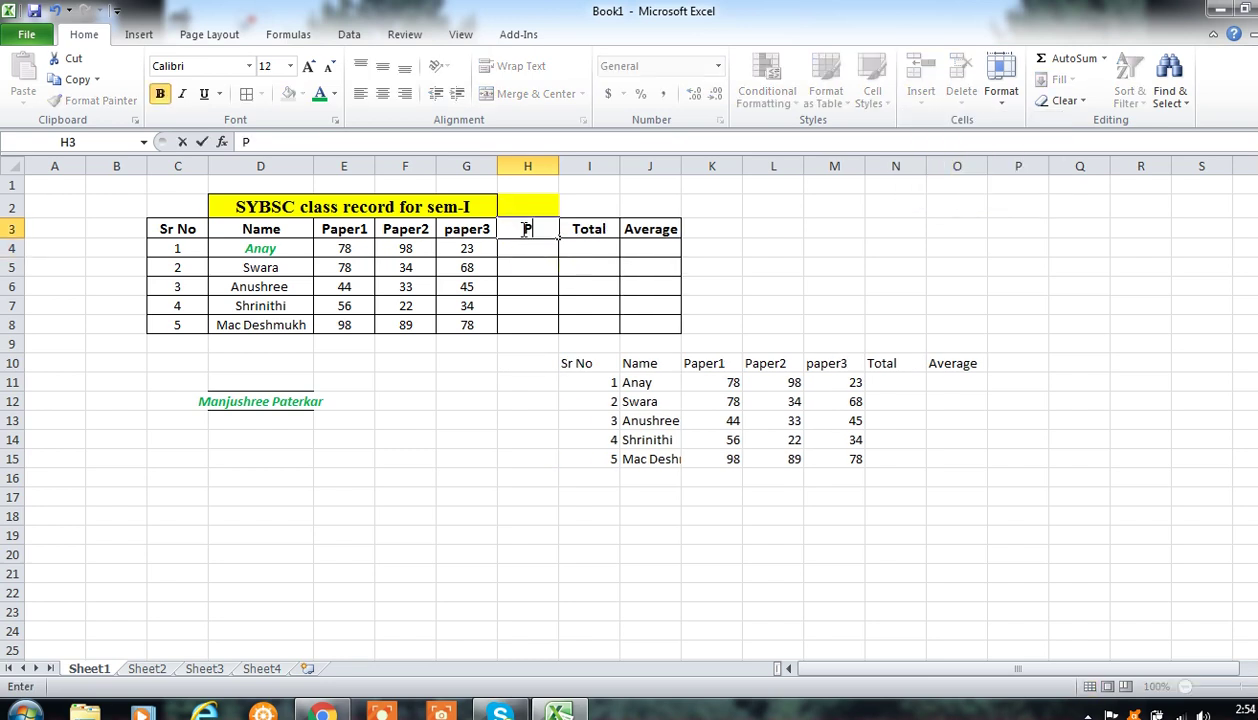
type("aper4")
left_click(537, 270)
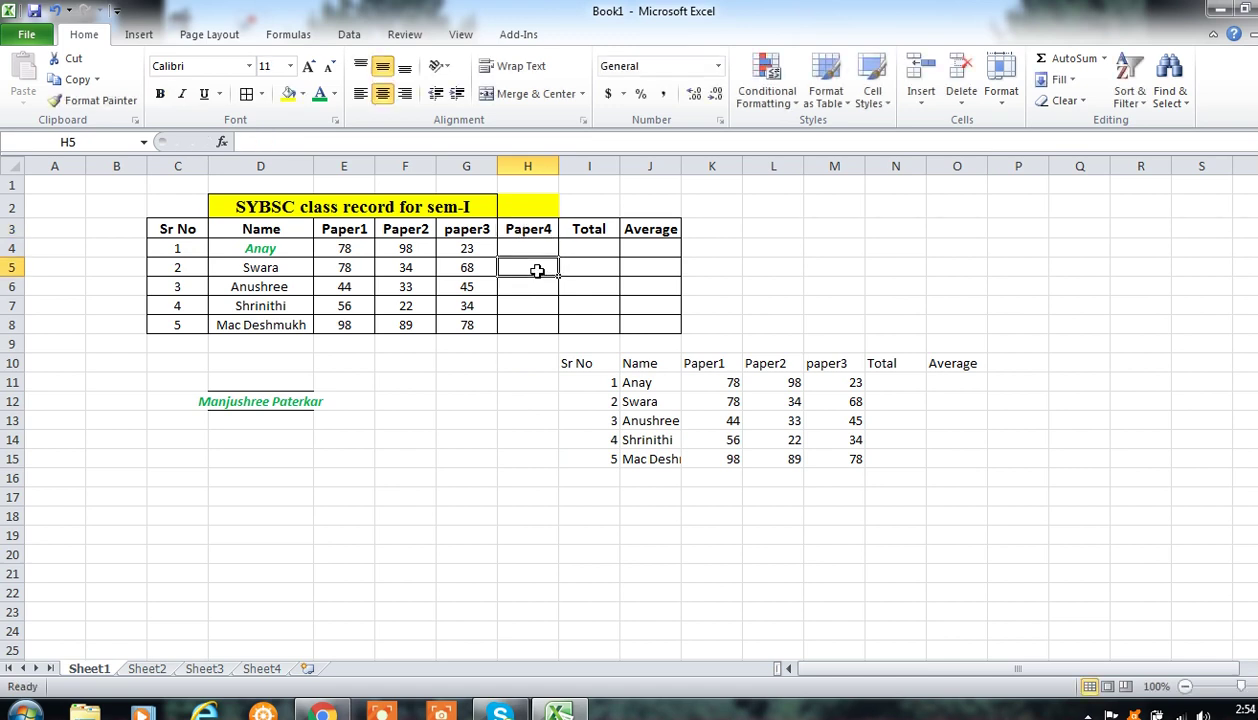
left_click(361, 287)
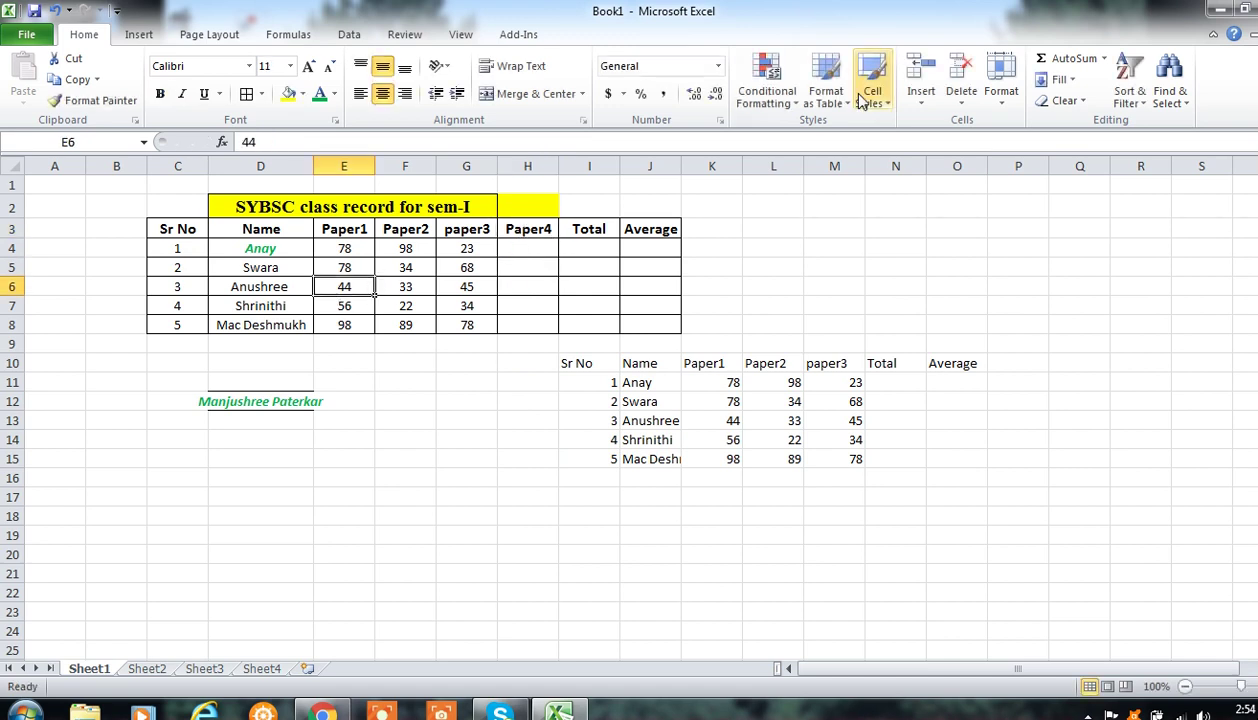
- Insert a blank row above Anushree and enter the name Shria
left_click(925, 106)
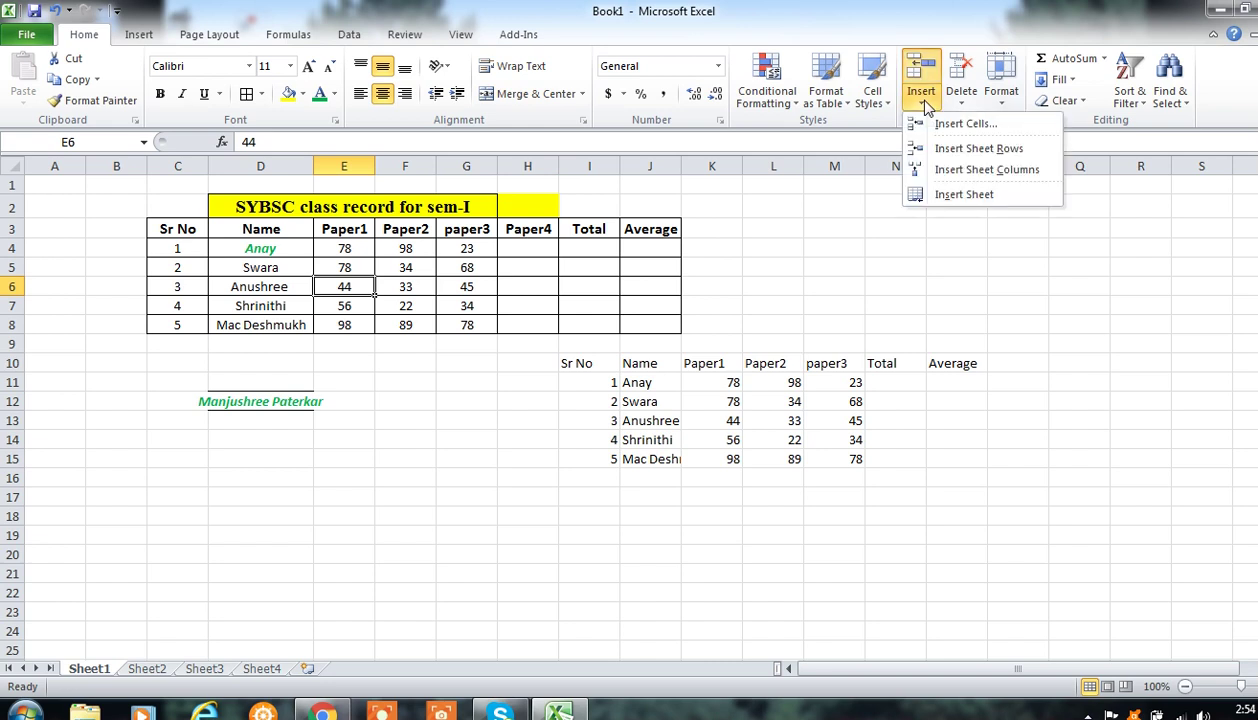
left_click(962, 153)
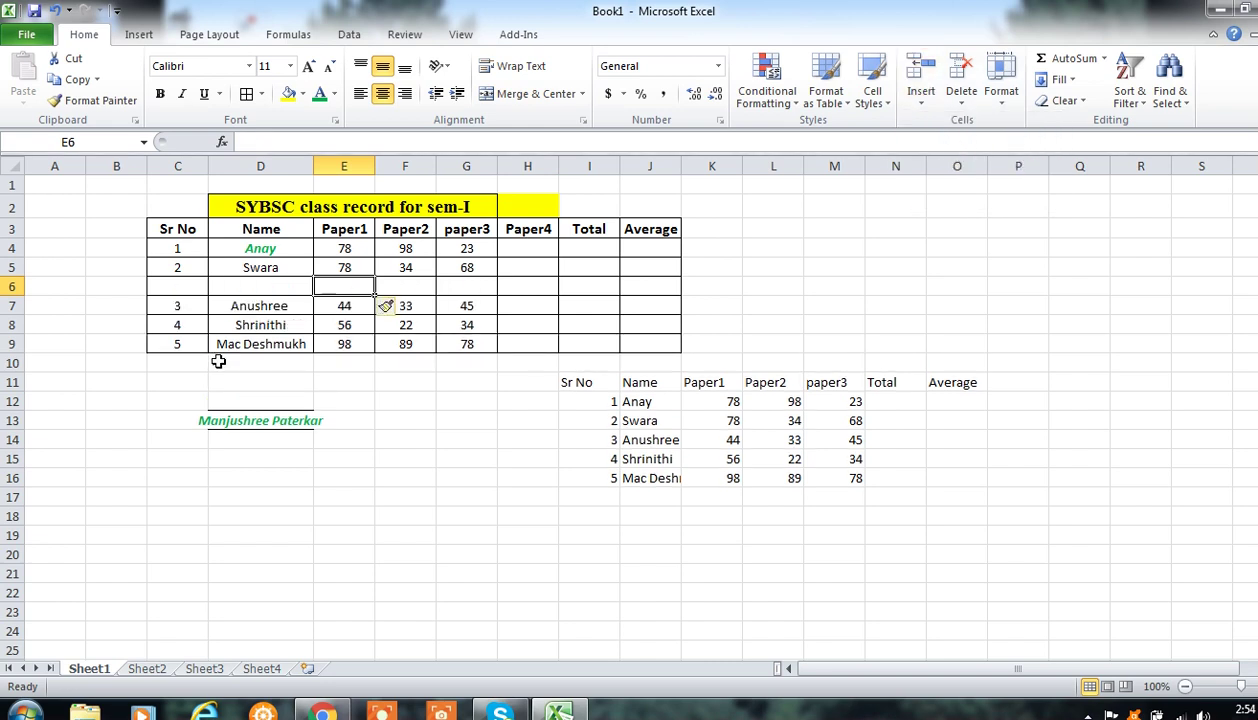
left_click(248, 287)
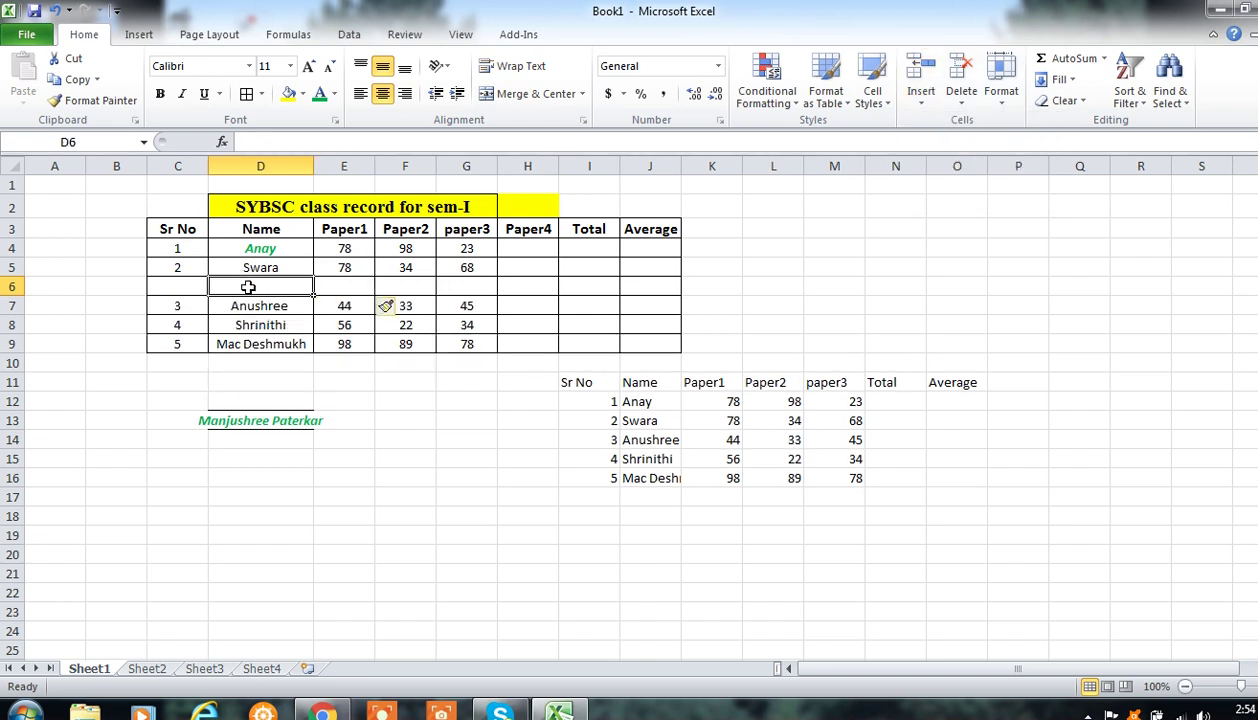
type("Sh")
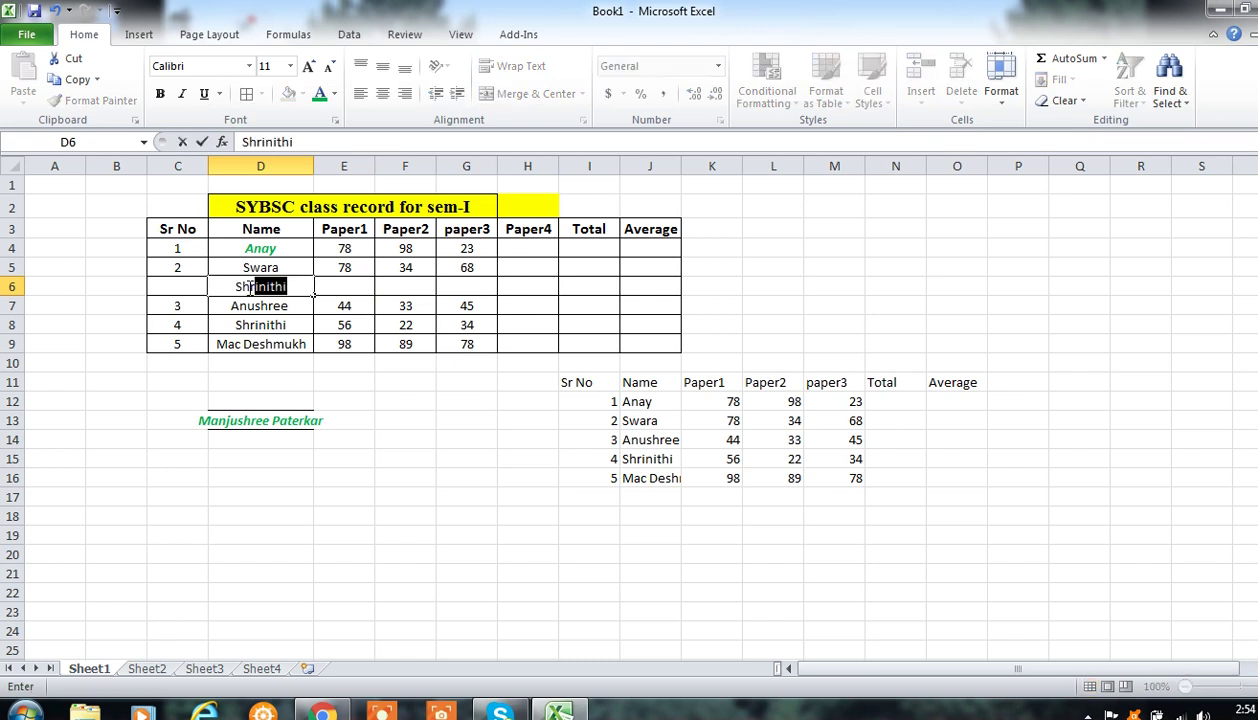
type("ria")
left_click(412, 440)
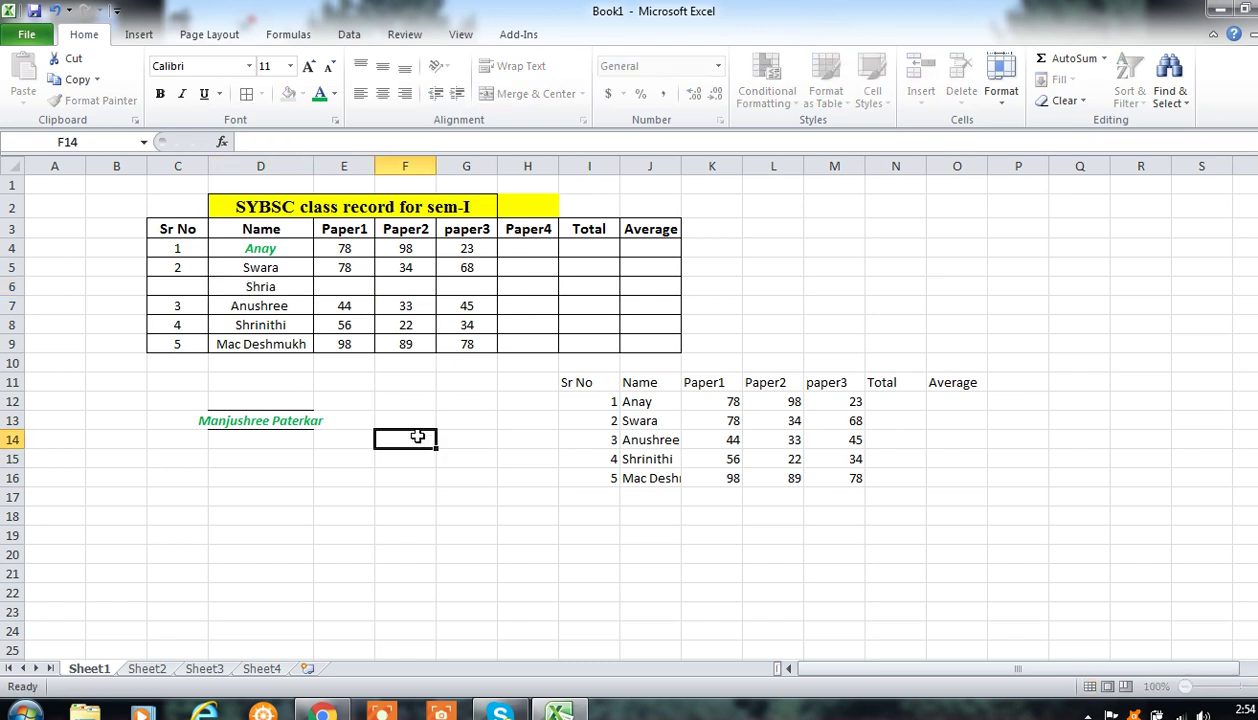
- Enter Shria's marks 56, 34 and 78 for Paper1, Paper2 and paper3
left_click(352, 284)
type("56")
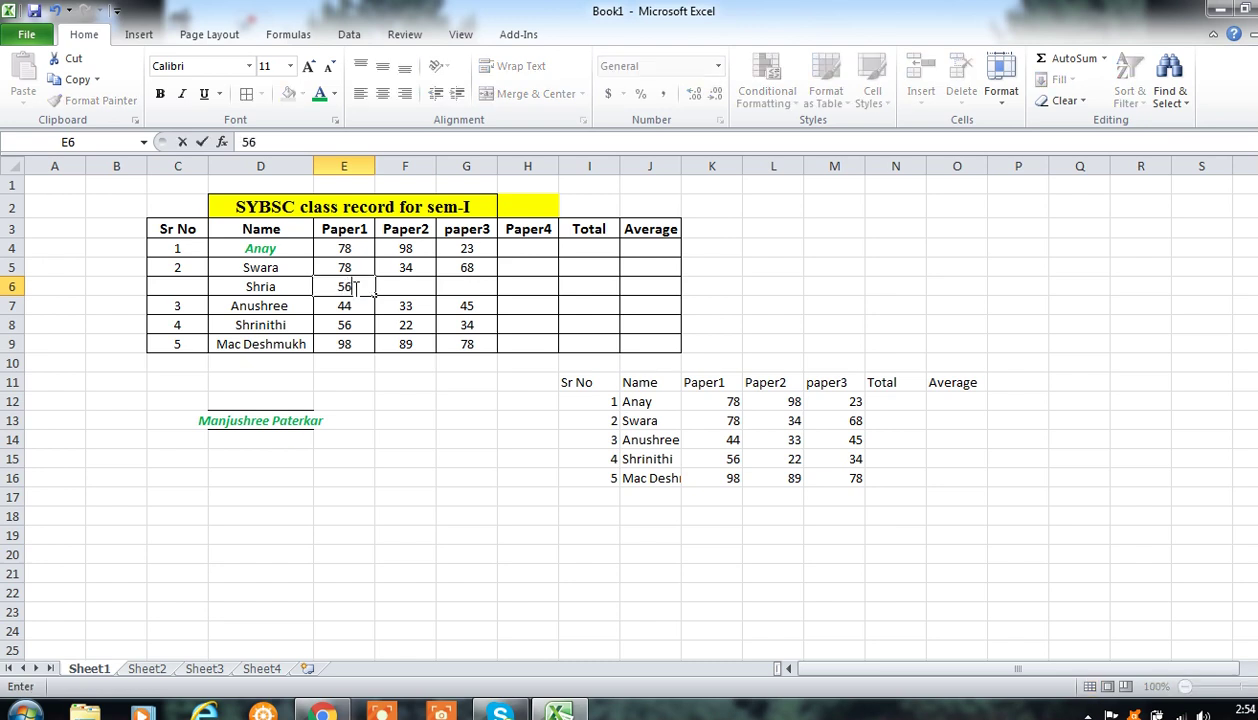
left_click(405, 287)
type("34")
left_click(460, 288)
type("78")
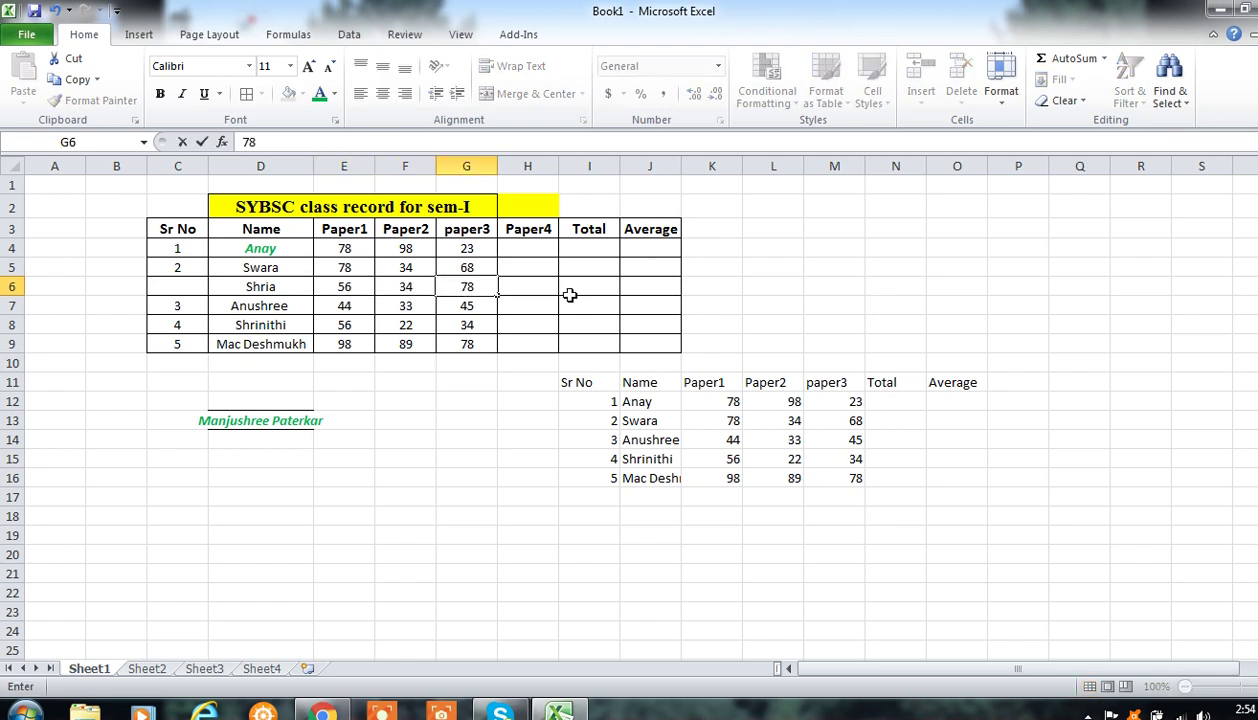
left_click(532, 299)
left_click(527, 251)
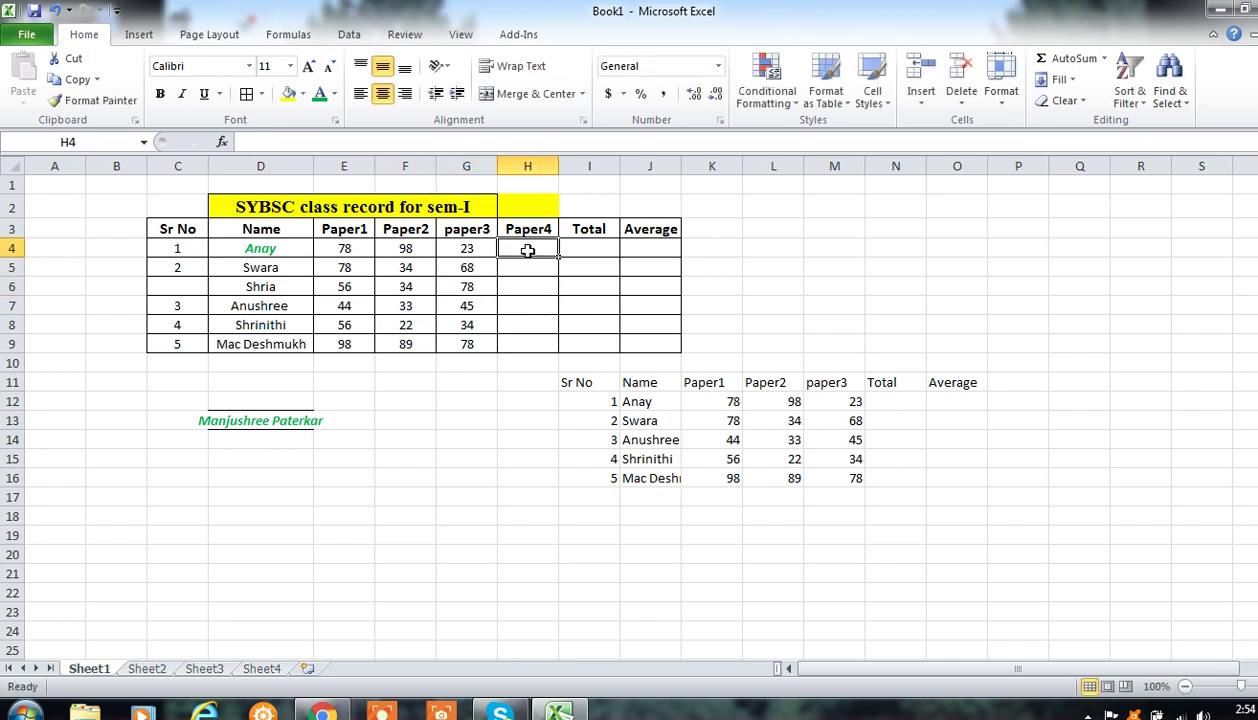
left_click(540, 270)
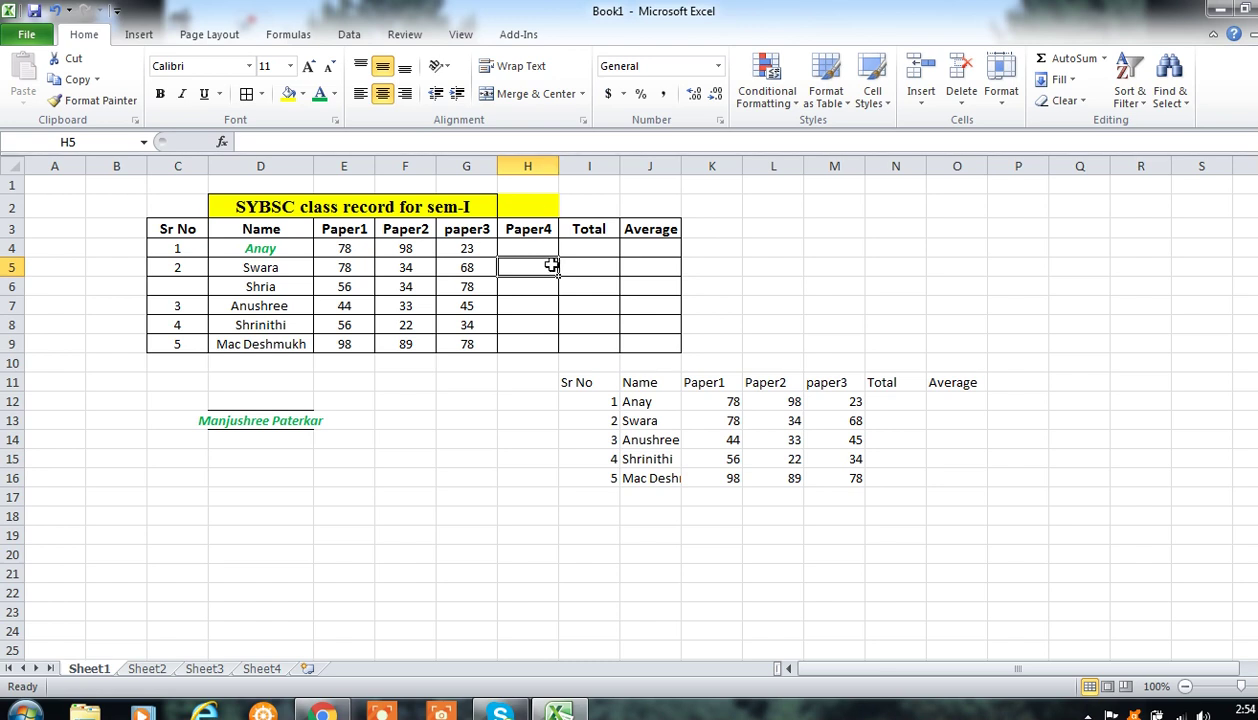
left_click(962, 106)
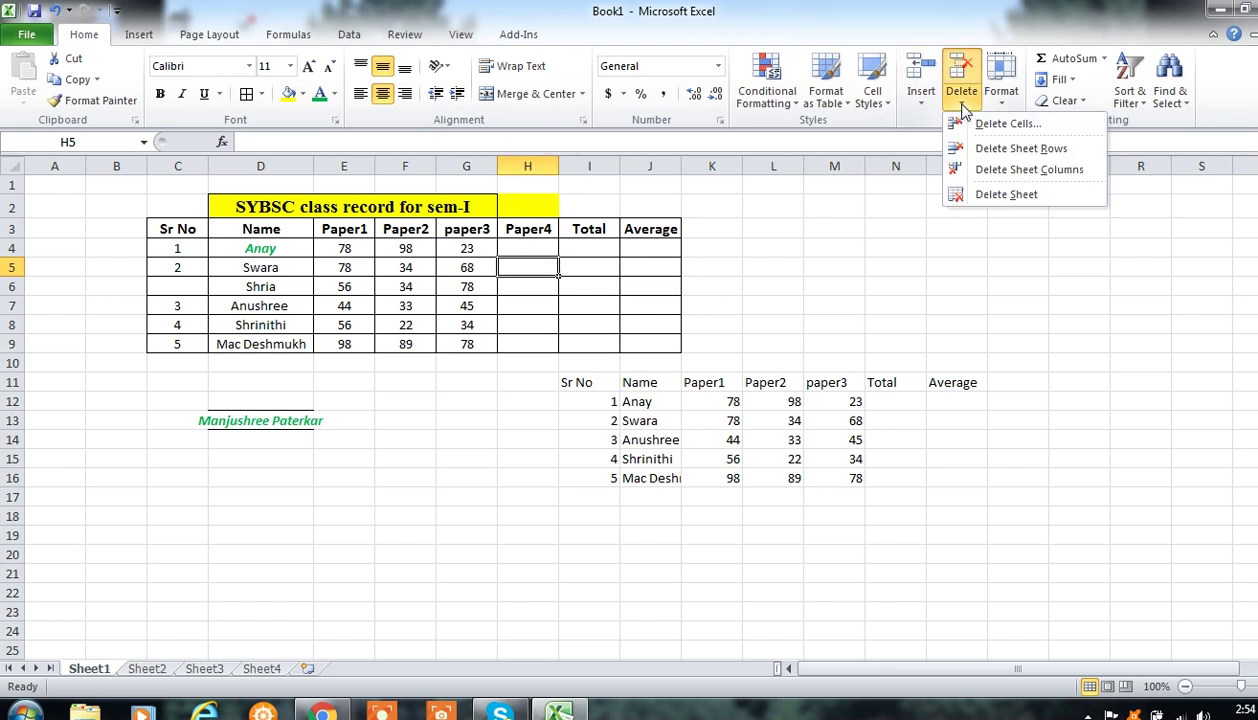
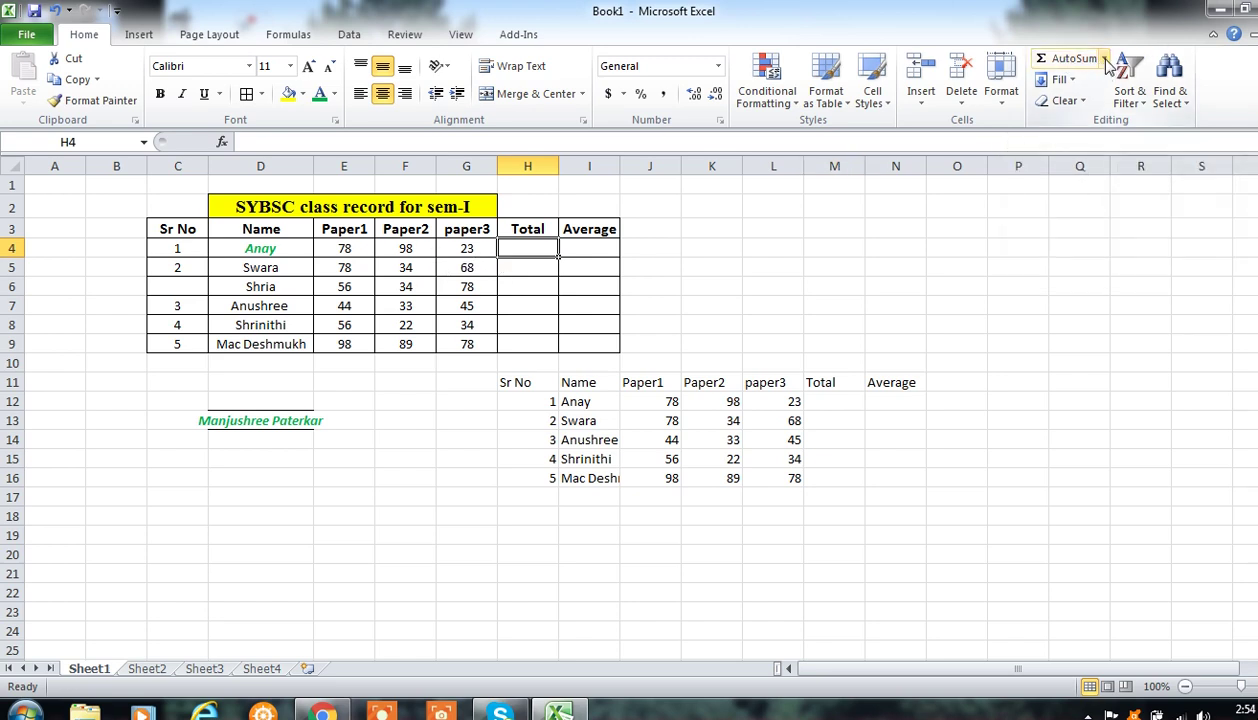
- Enter =SUM(E4:G4) in H4 so the first student's Total shows 199
left_click(1105, 60)
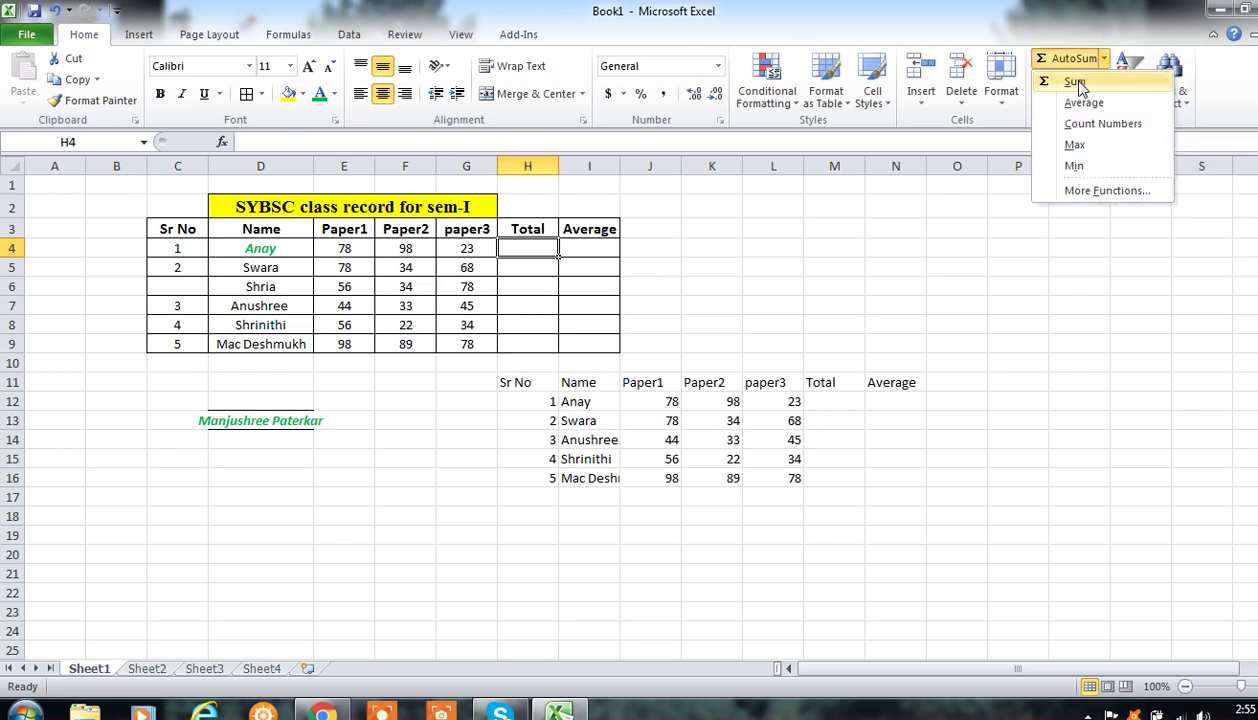
left_click(1076, 82)
left_click(347, 246)
left_click_drag(347, 246, 467, 248)
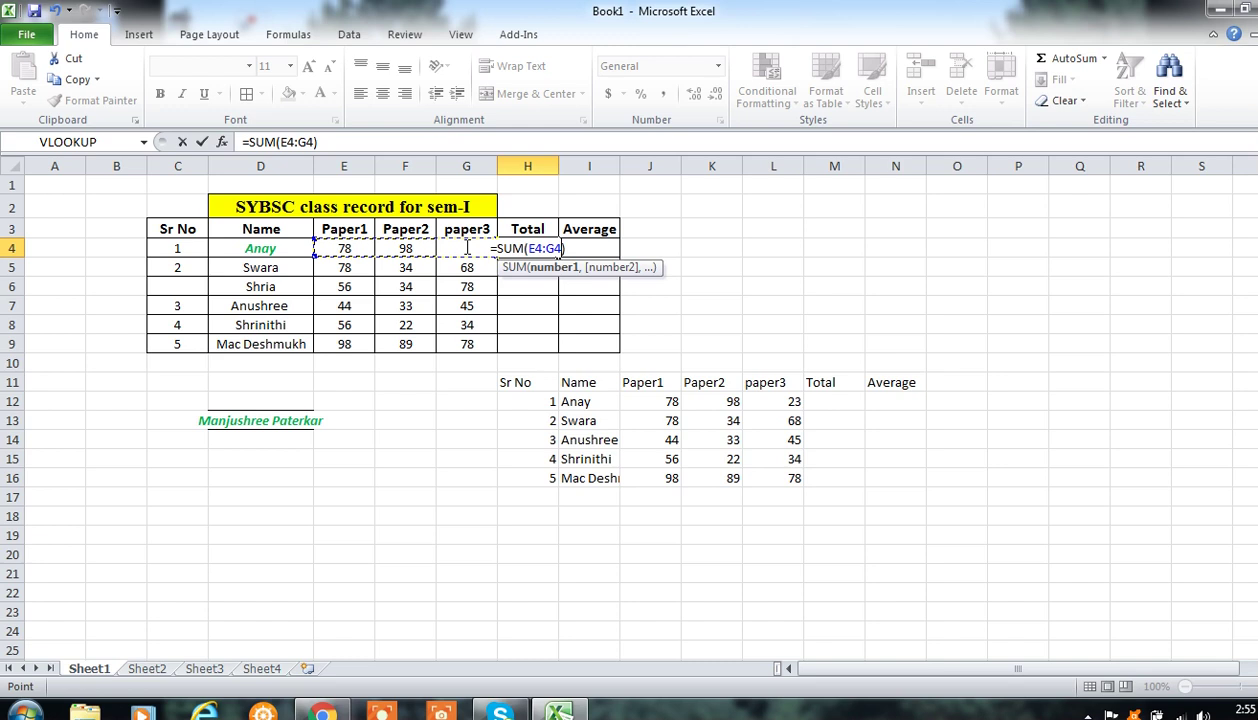
key("Return")
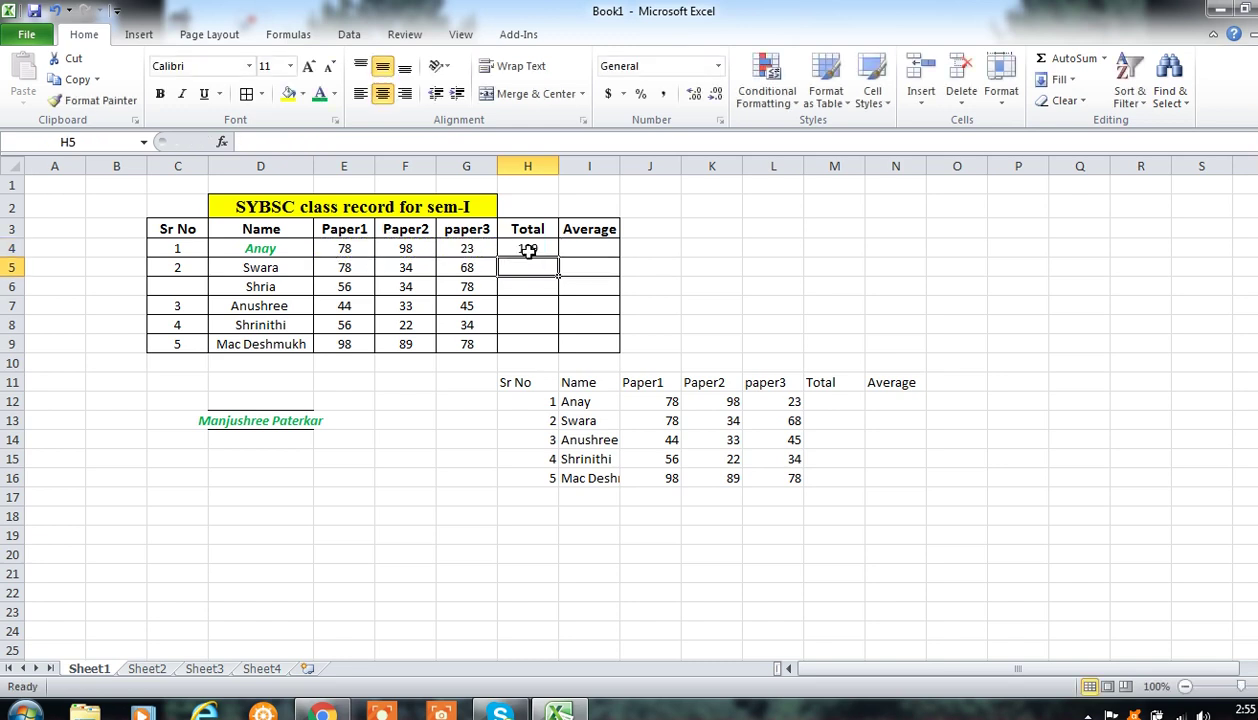
left_click(534, 249)
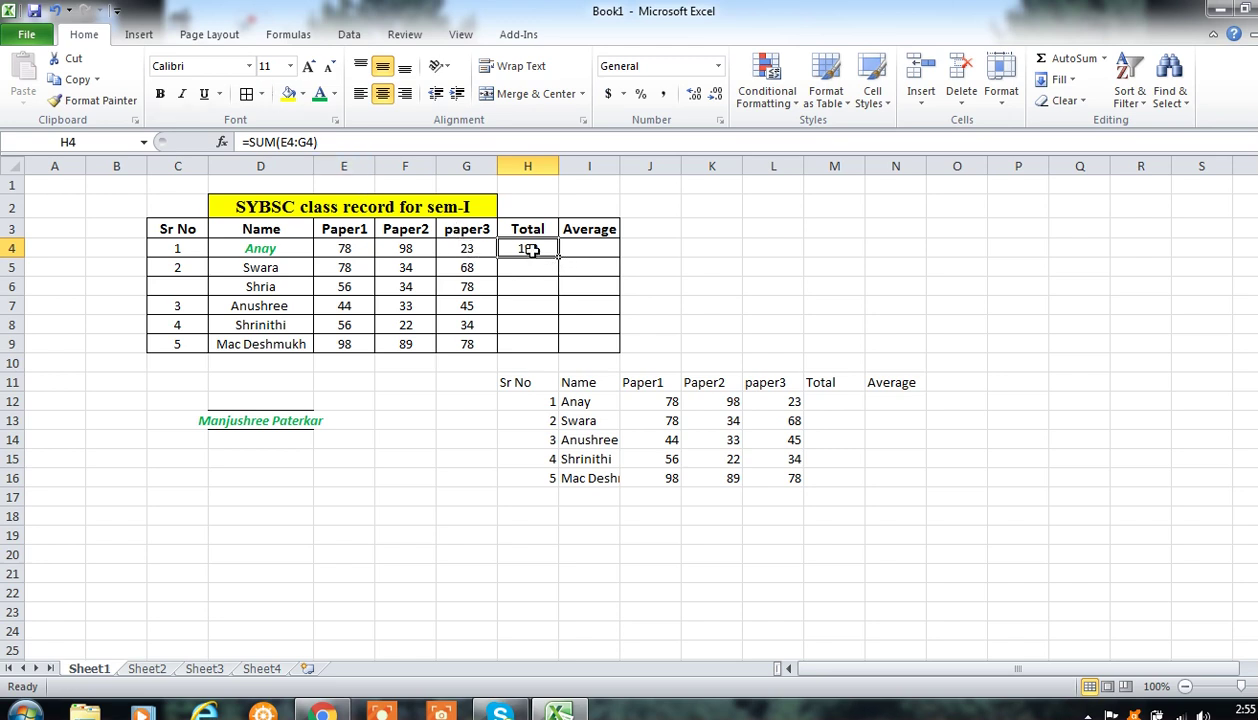
- Copy the H4 sum formula down to H9, giving totals 180, 168, 122, 112 and 265
left_click(641, 272)
left_click(524, 248)
left_click_drag(560, 259, 556, 353)
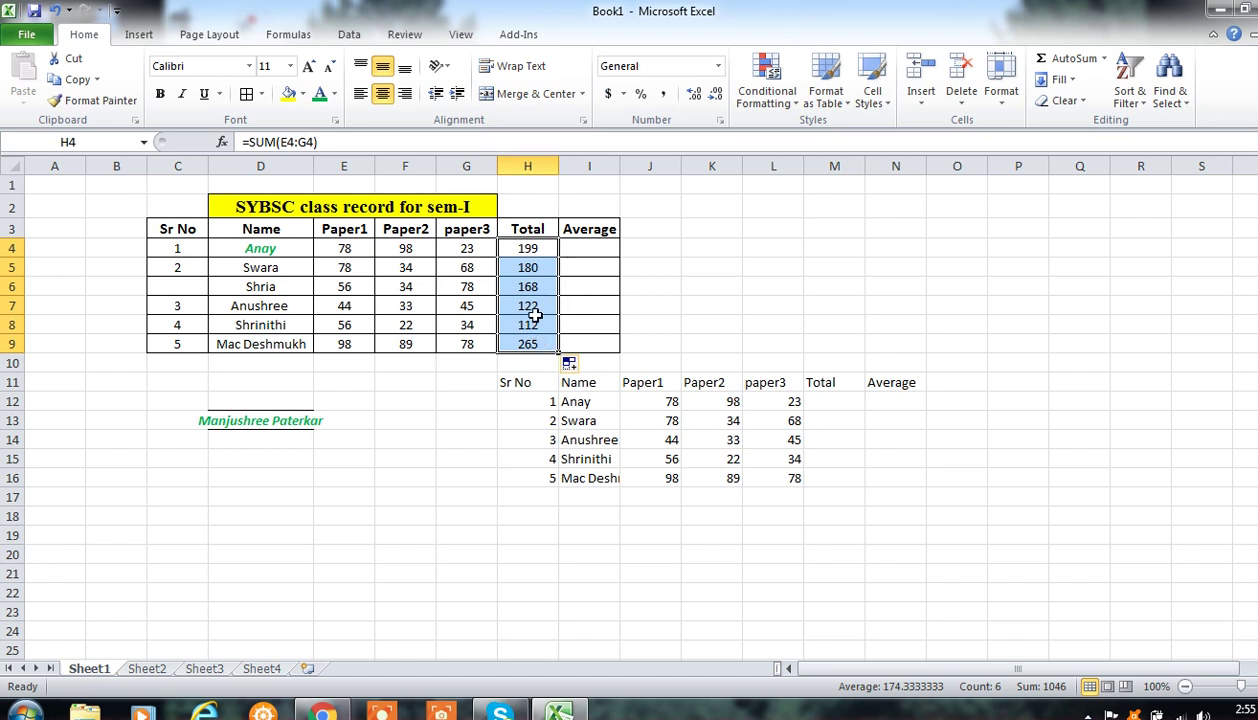
left_click(592, 251)
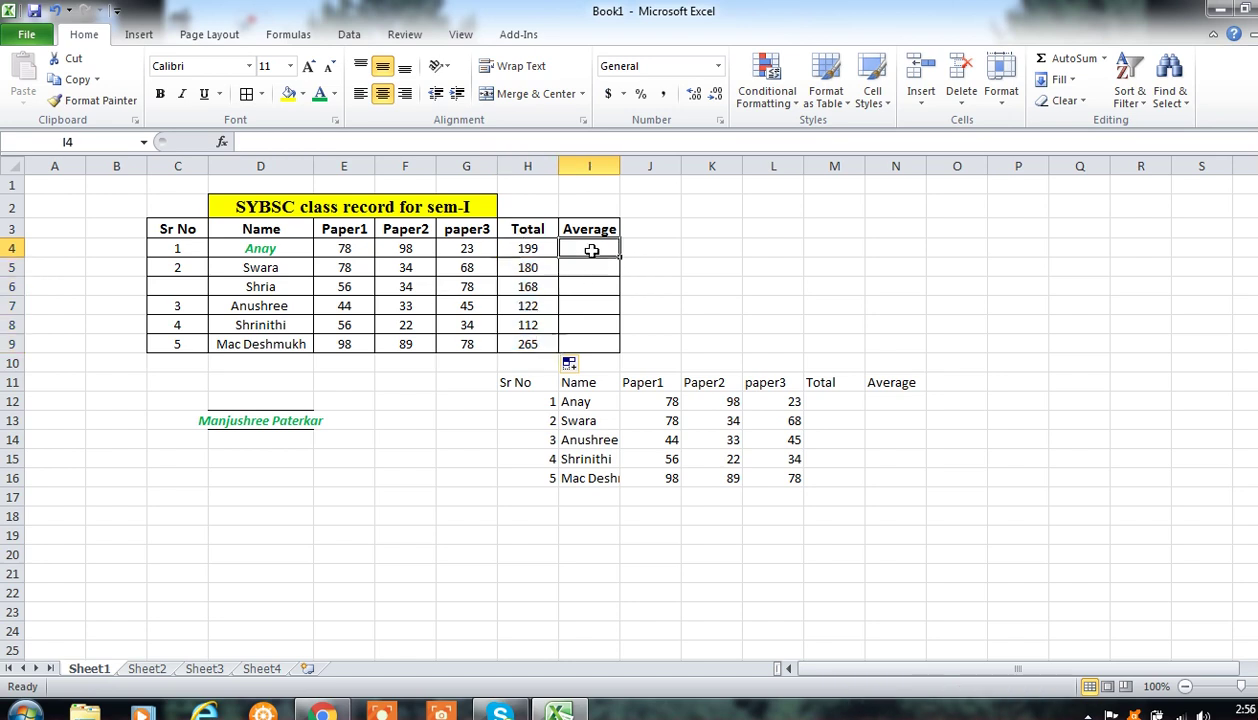
- Insert =AVERAGE(E4:G4) in I4 for the first student's average
left_click(1104, 58)
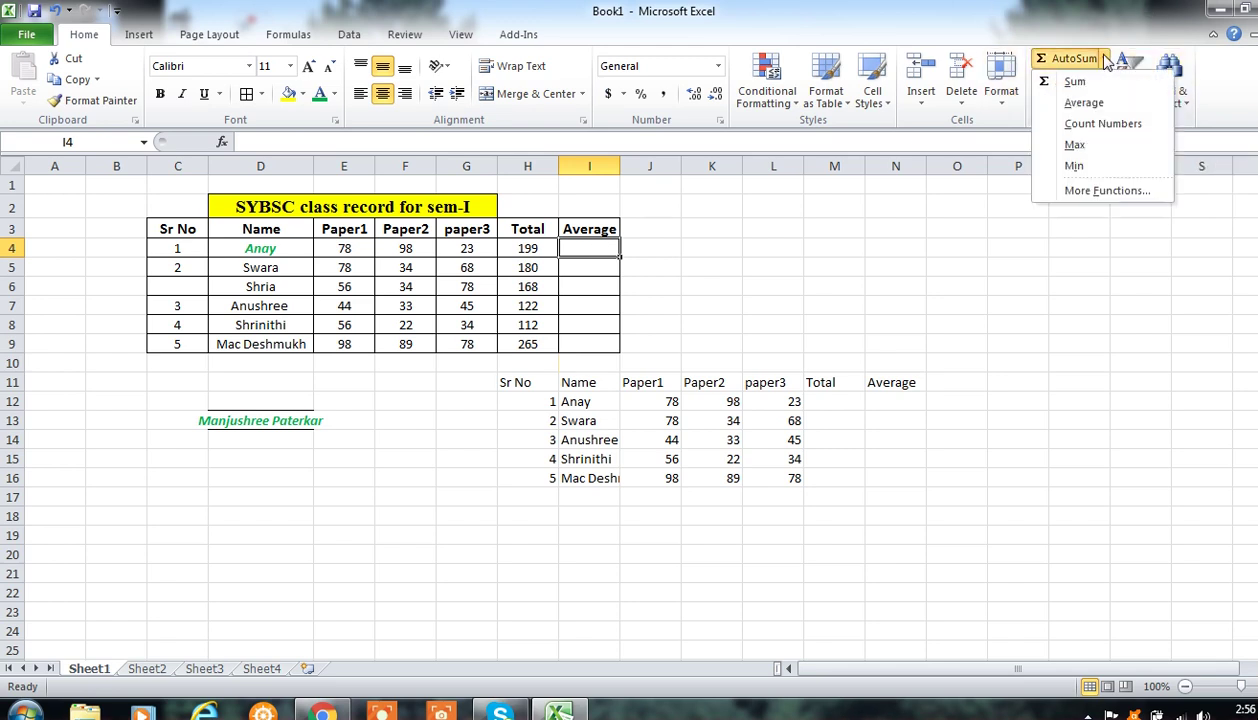
left_click(1083, 104)
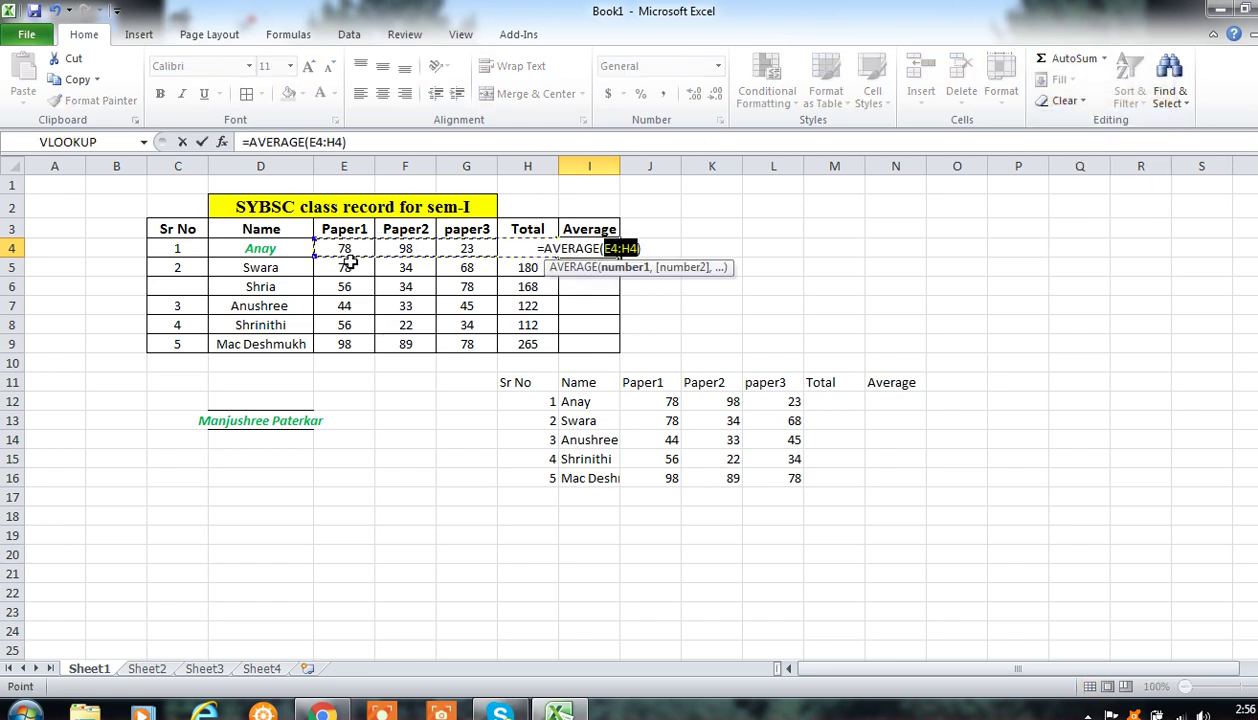
left_click_drag(355, 248, 461, 248)
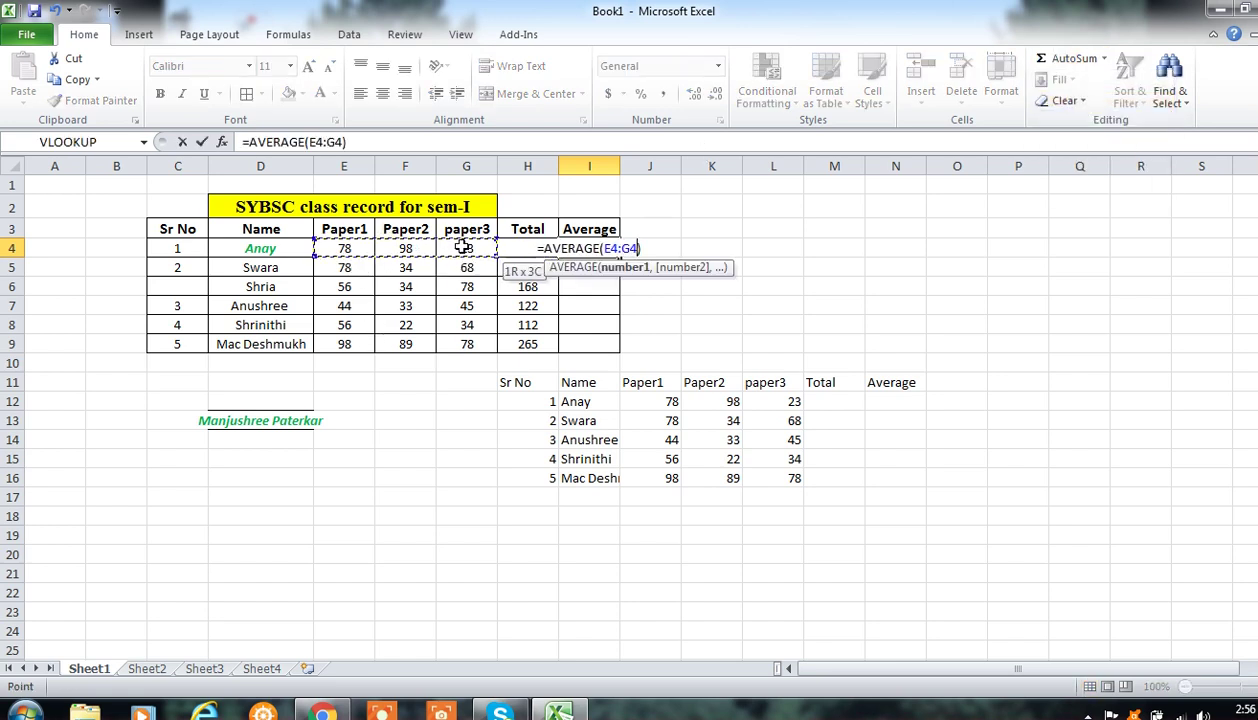
key("Return")
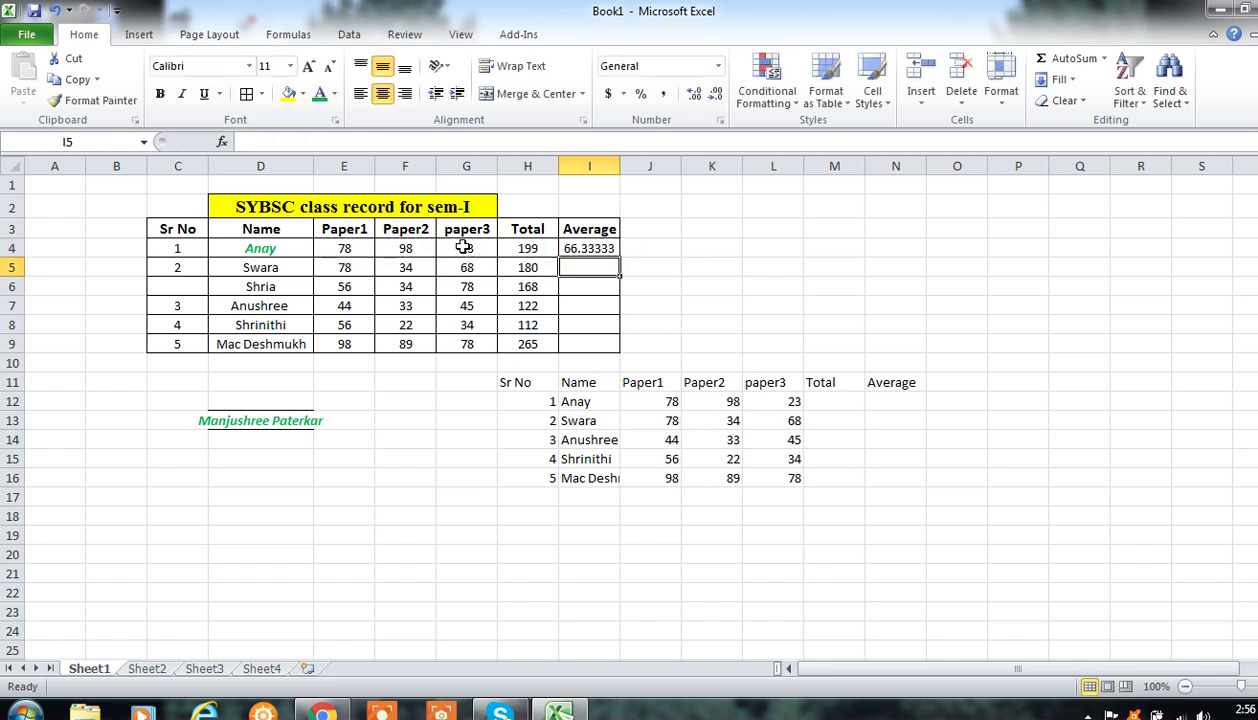
- Fill the average formula from I4 down to I9 for every student
left_click(593, 249)
left_click_drag(619, 257, 622, 346)
left_click(688, 307)
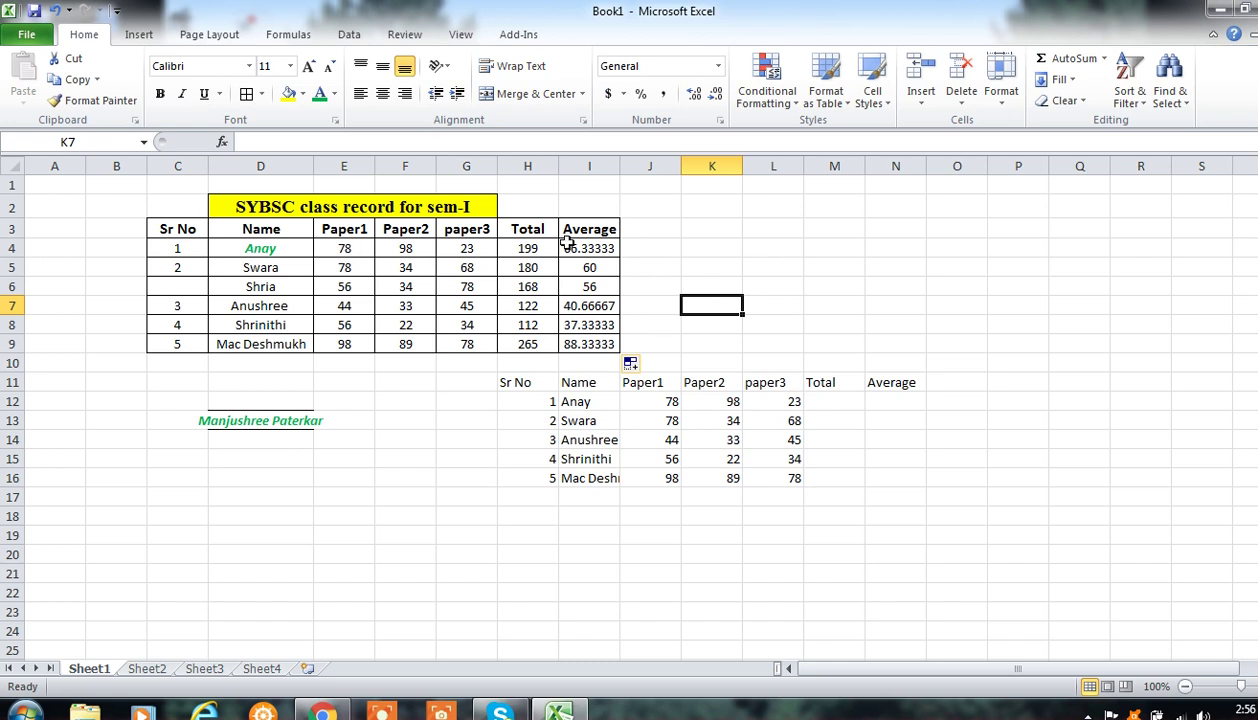
left_click(687, 246)
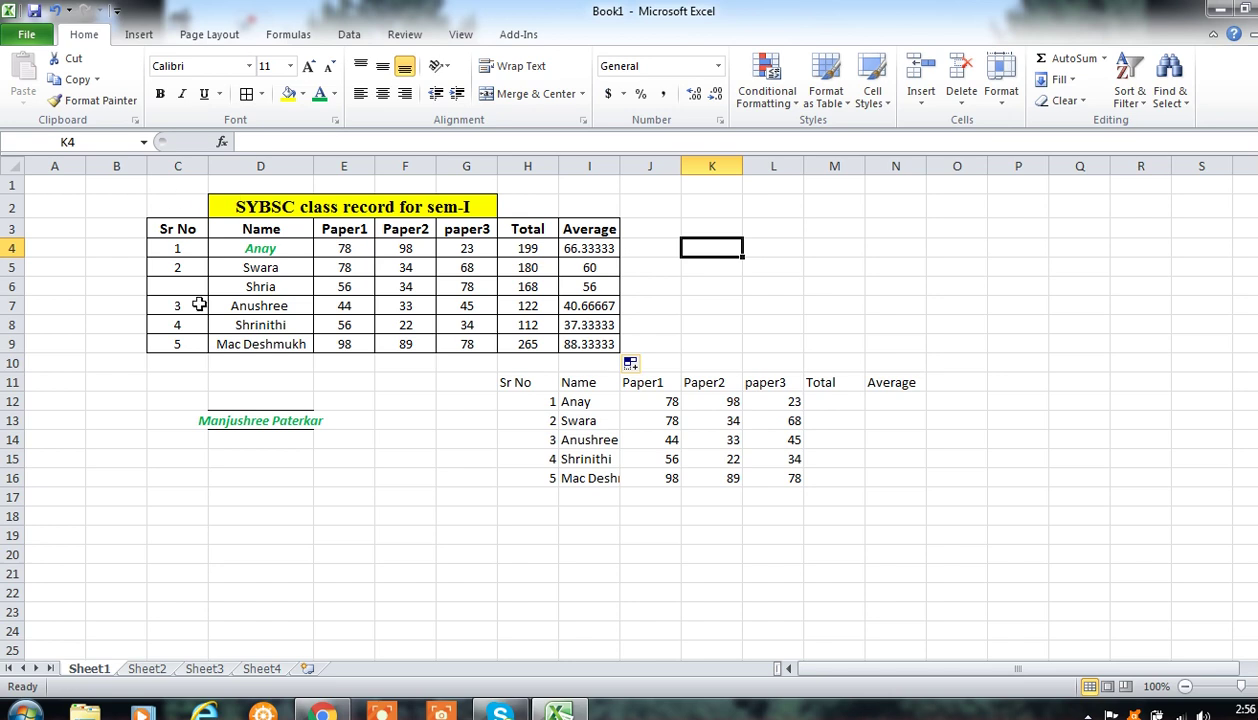
left_click(204, 93)
left_click(710, 343)
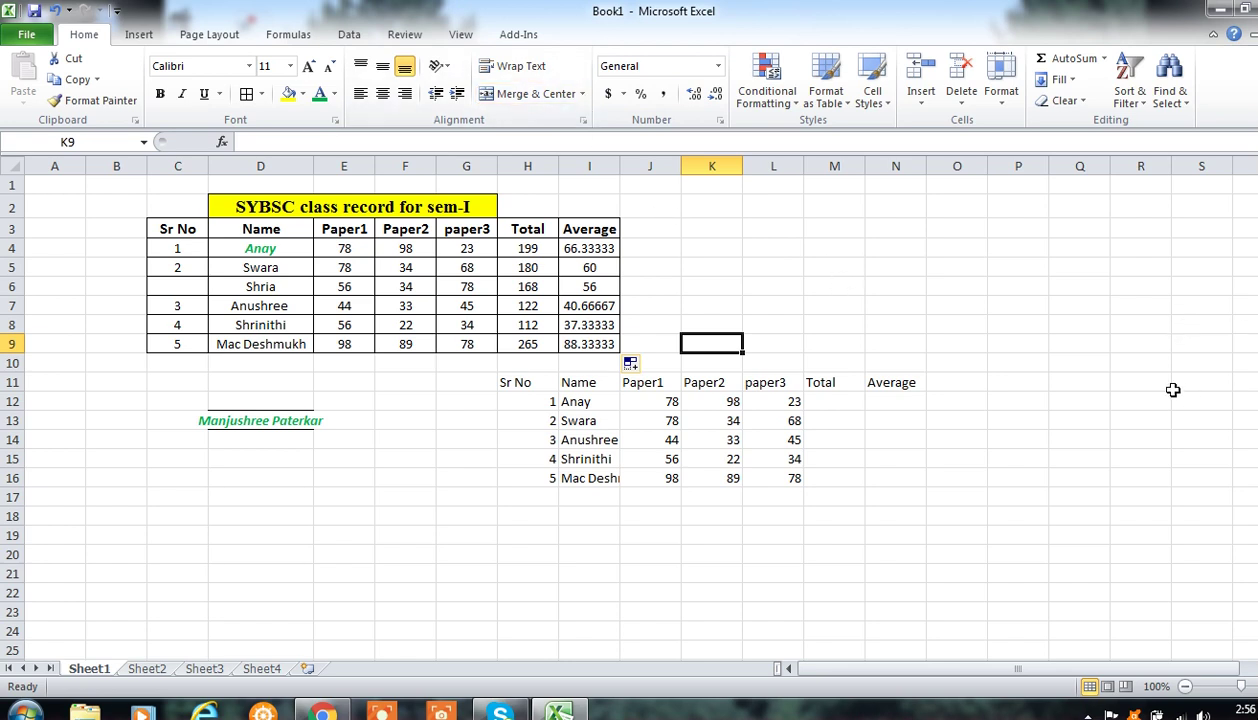
left_click(837, 280)
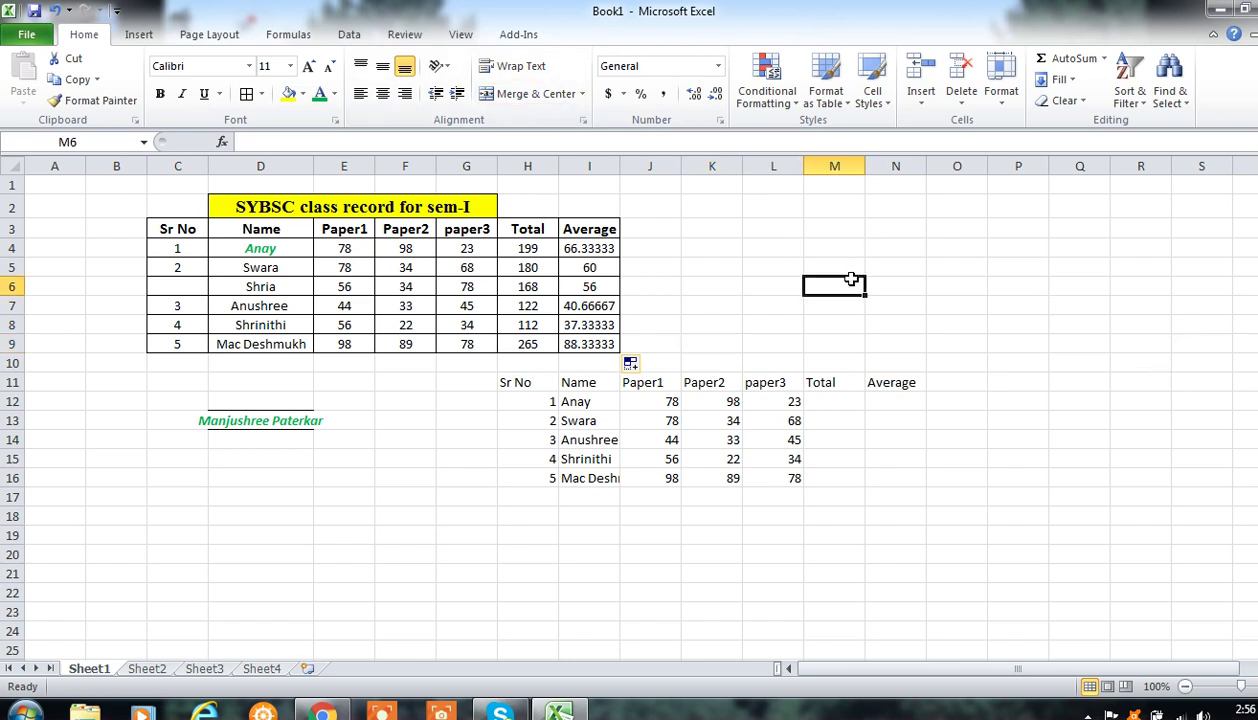